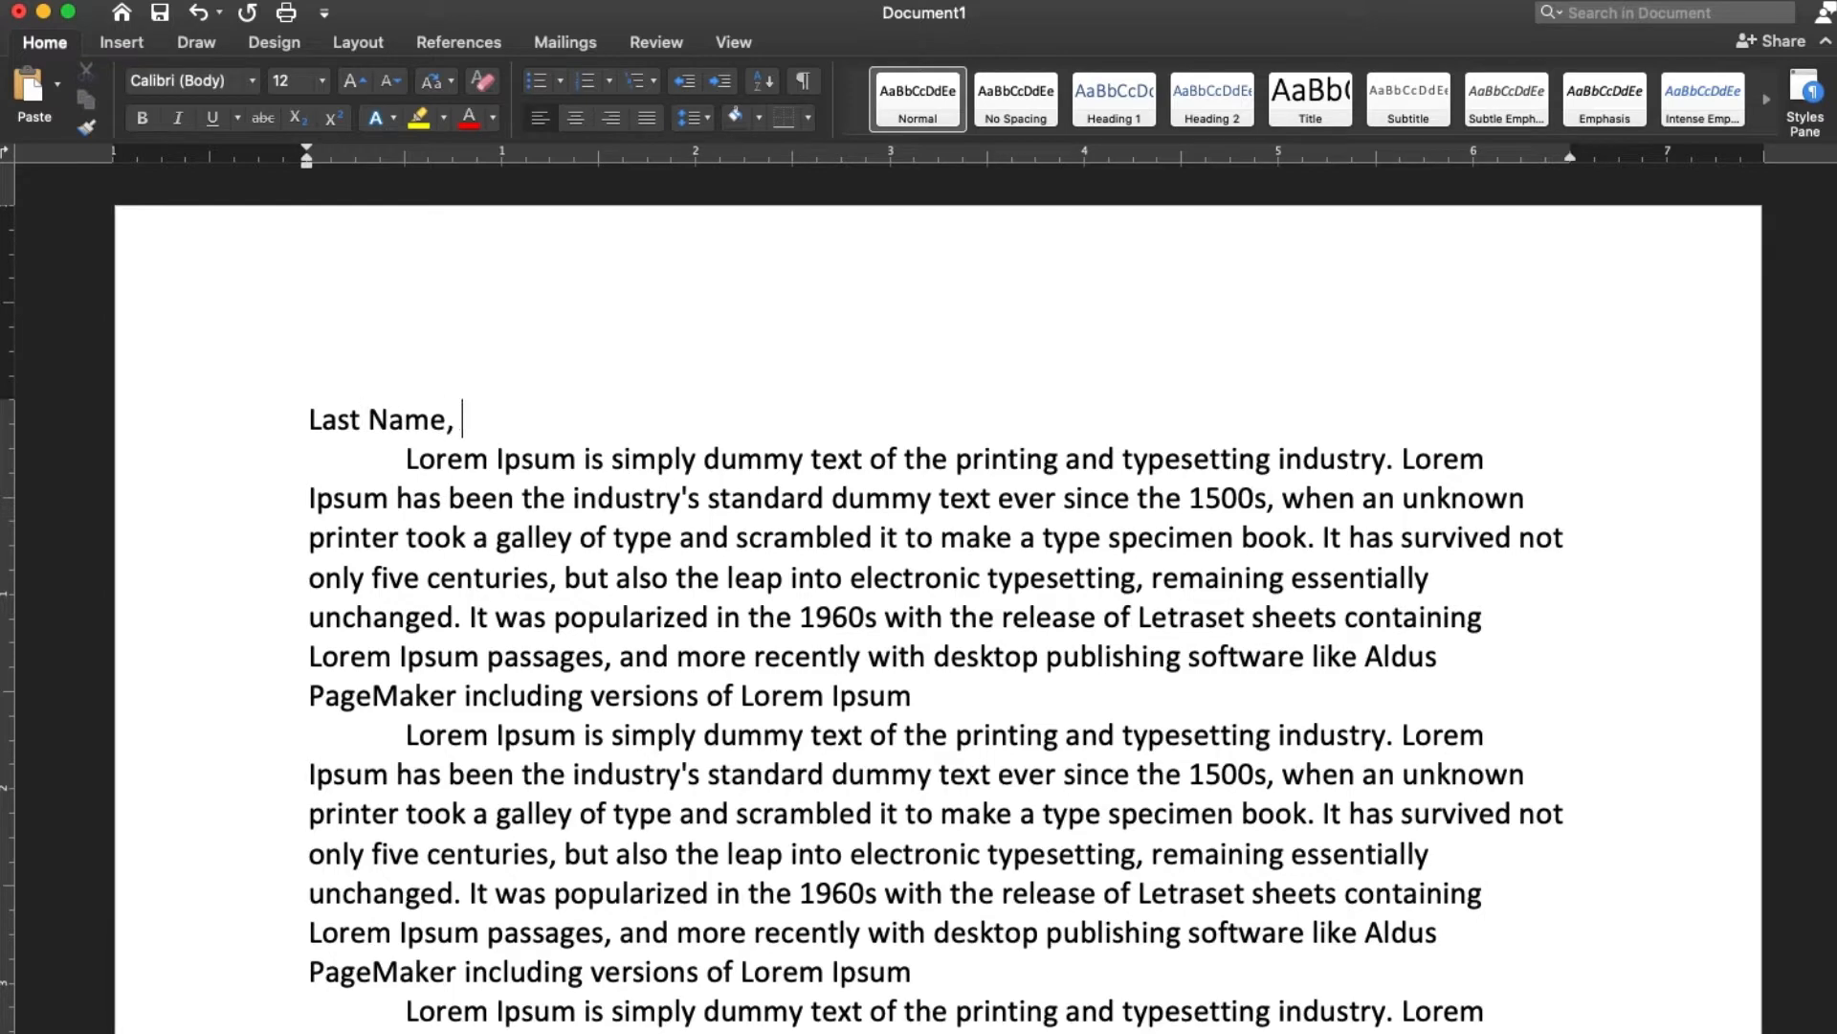
Complete the heading line "Last Name, First Name" and add the lines "Teacher's Name", "Course Name" and "Due Date" below it
type("ame")
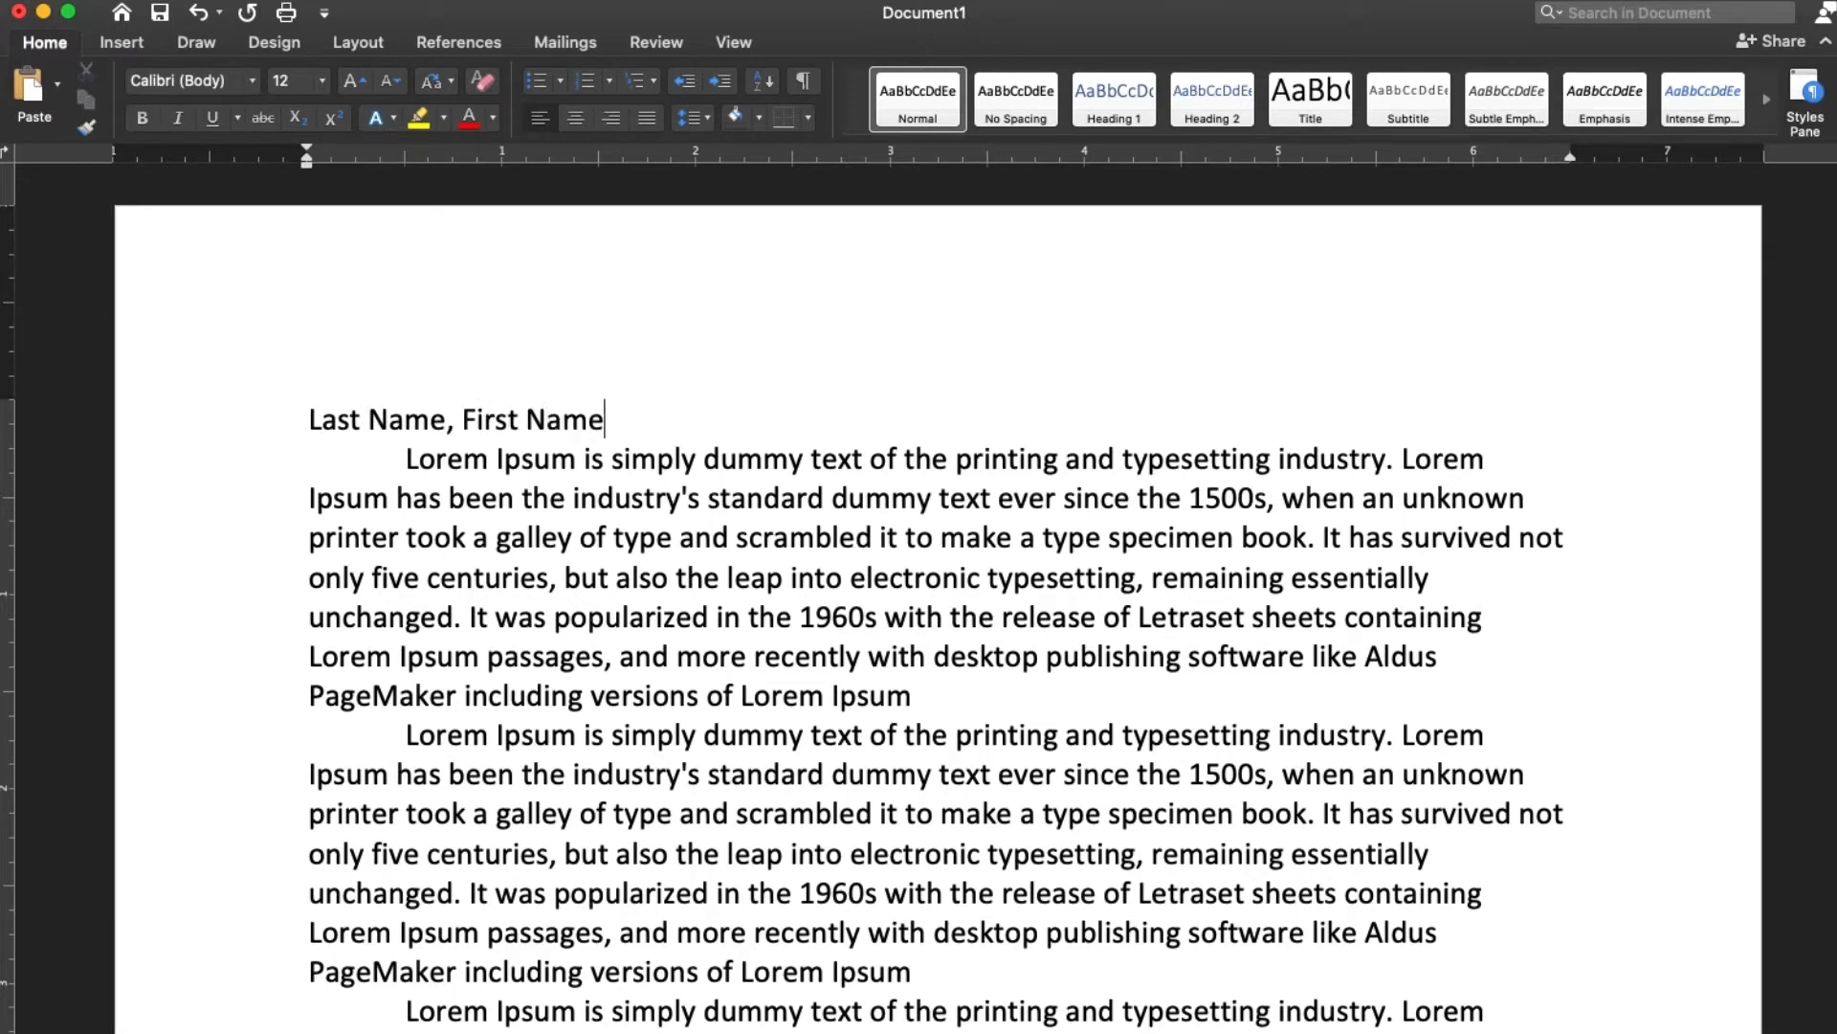
key("Return")
type("Teacher'")
type("s Name")
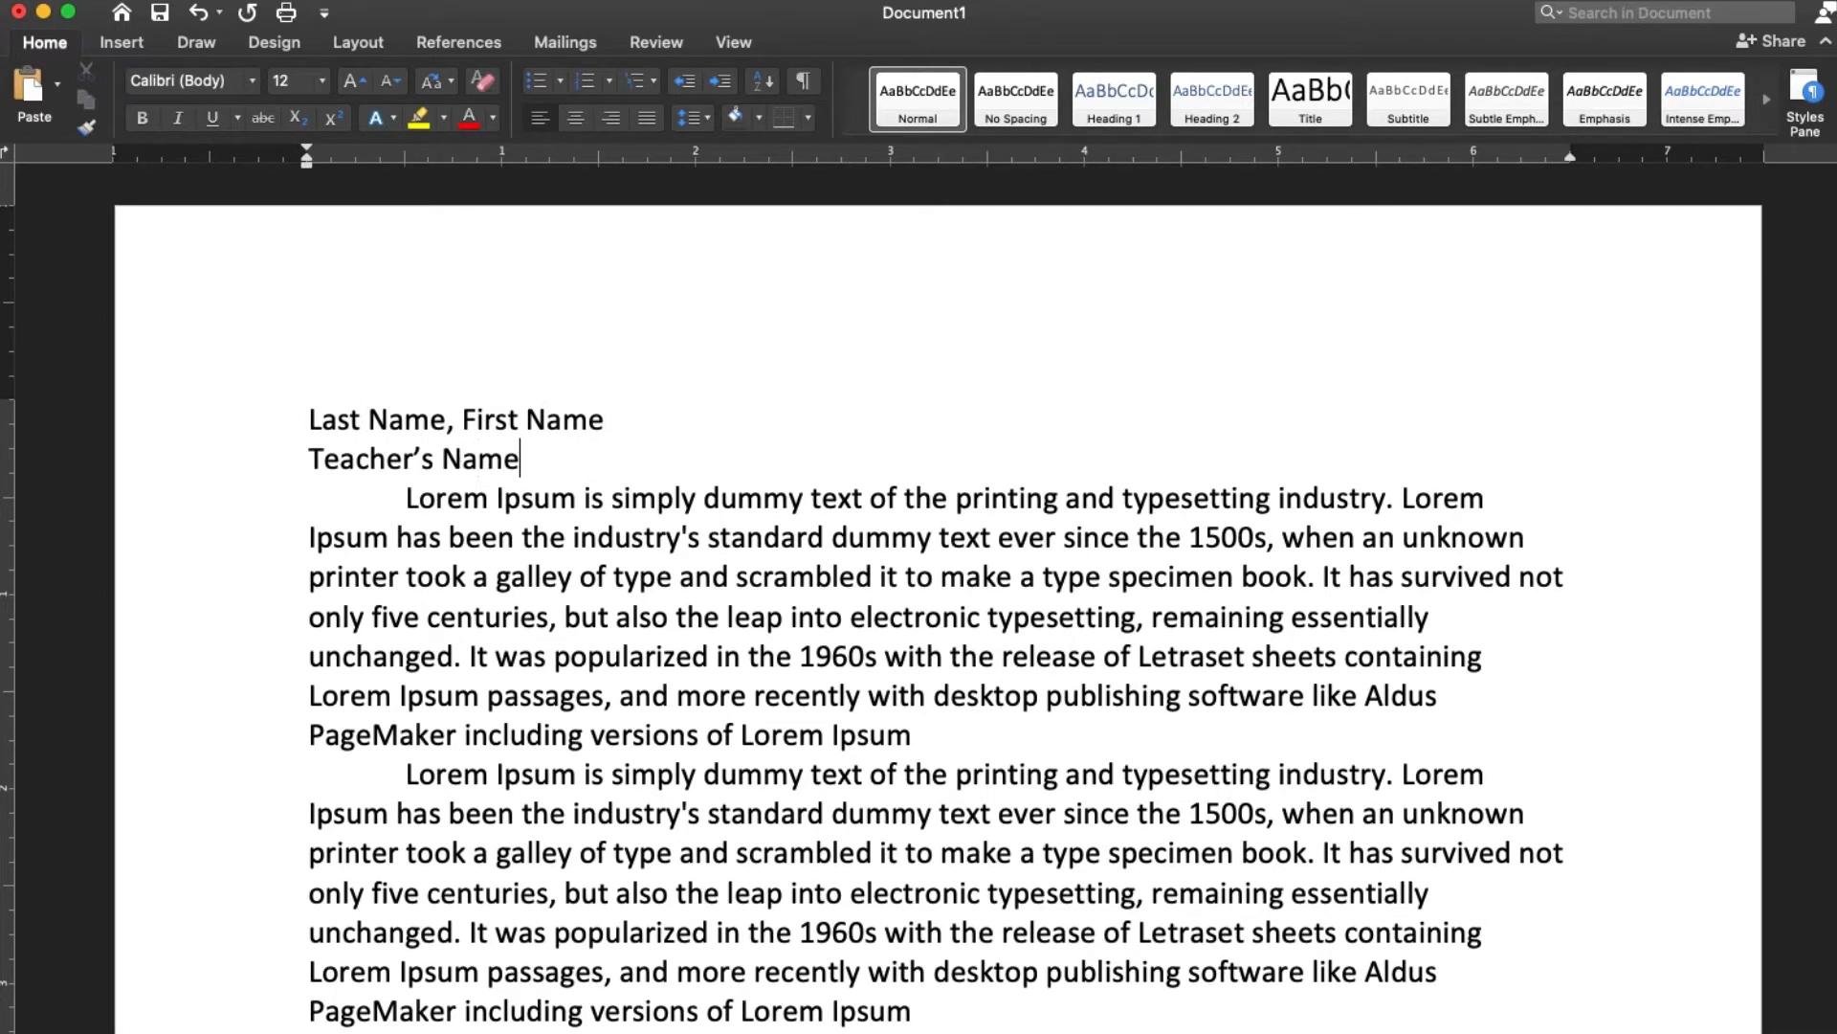
key("Return")
type("Course Name")
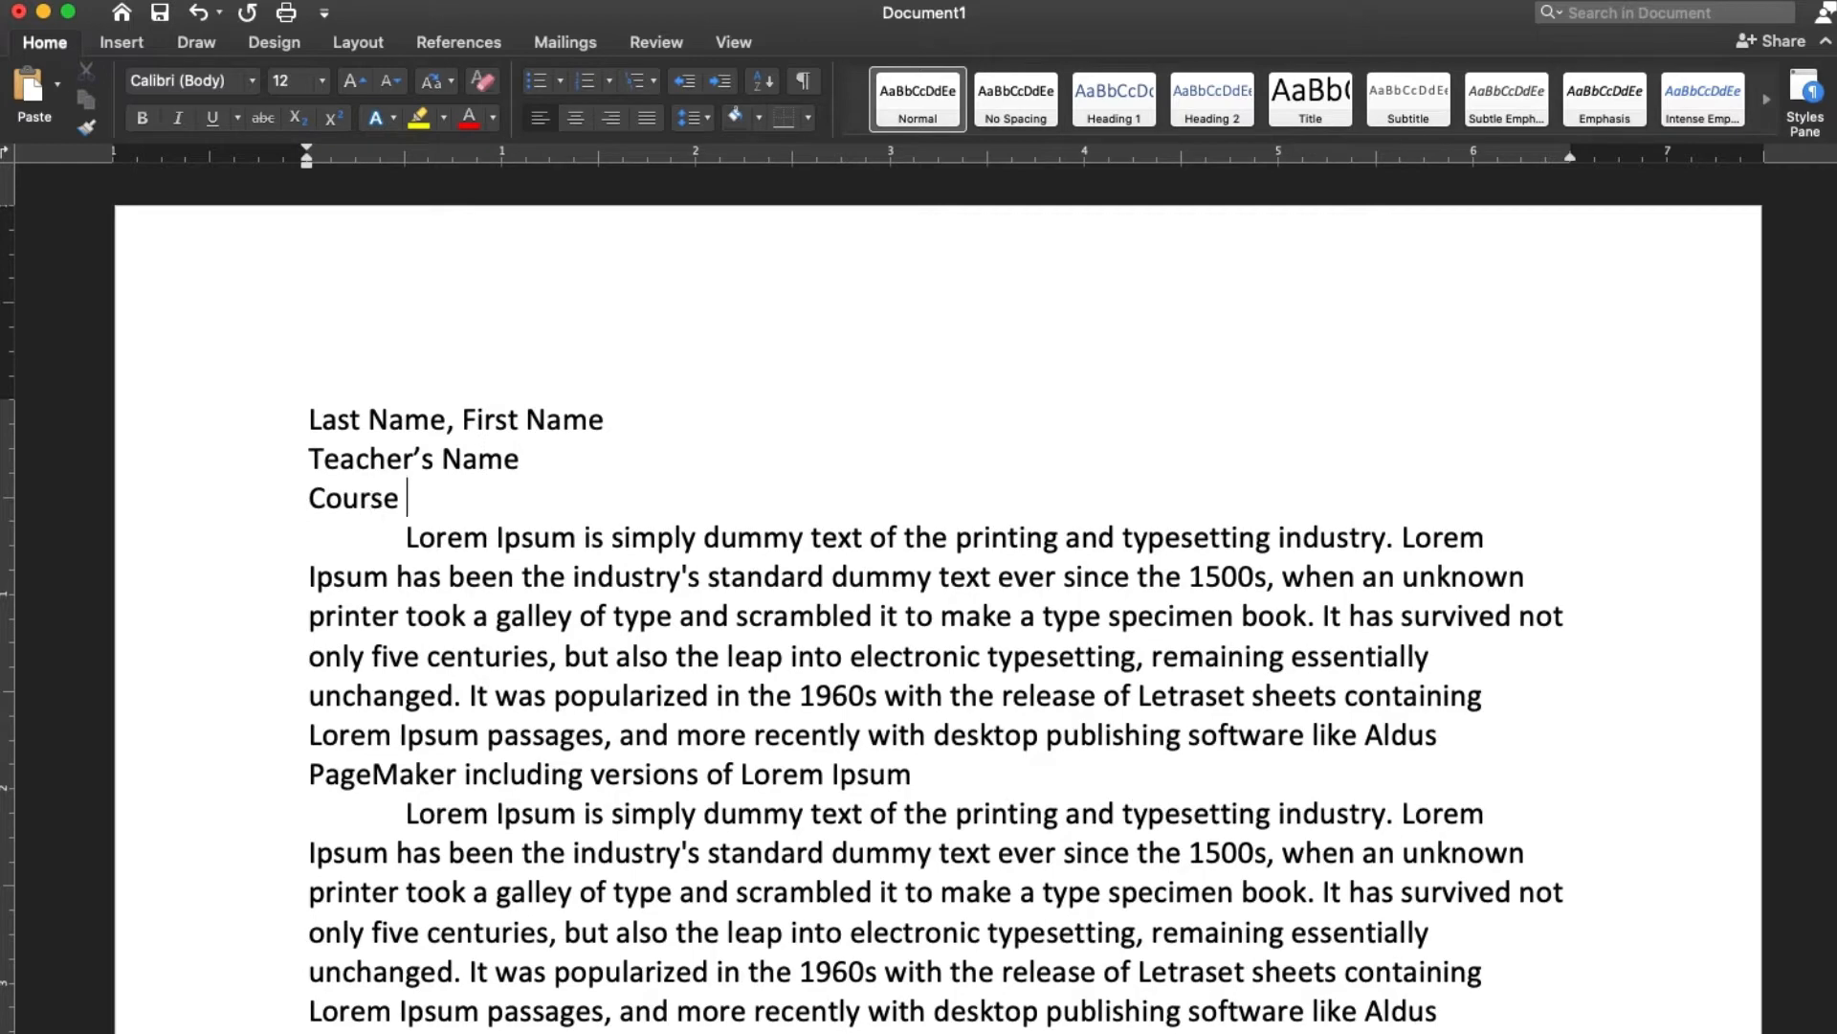
key("Return")
type("Due Date")
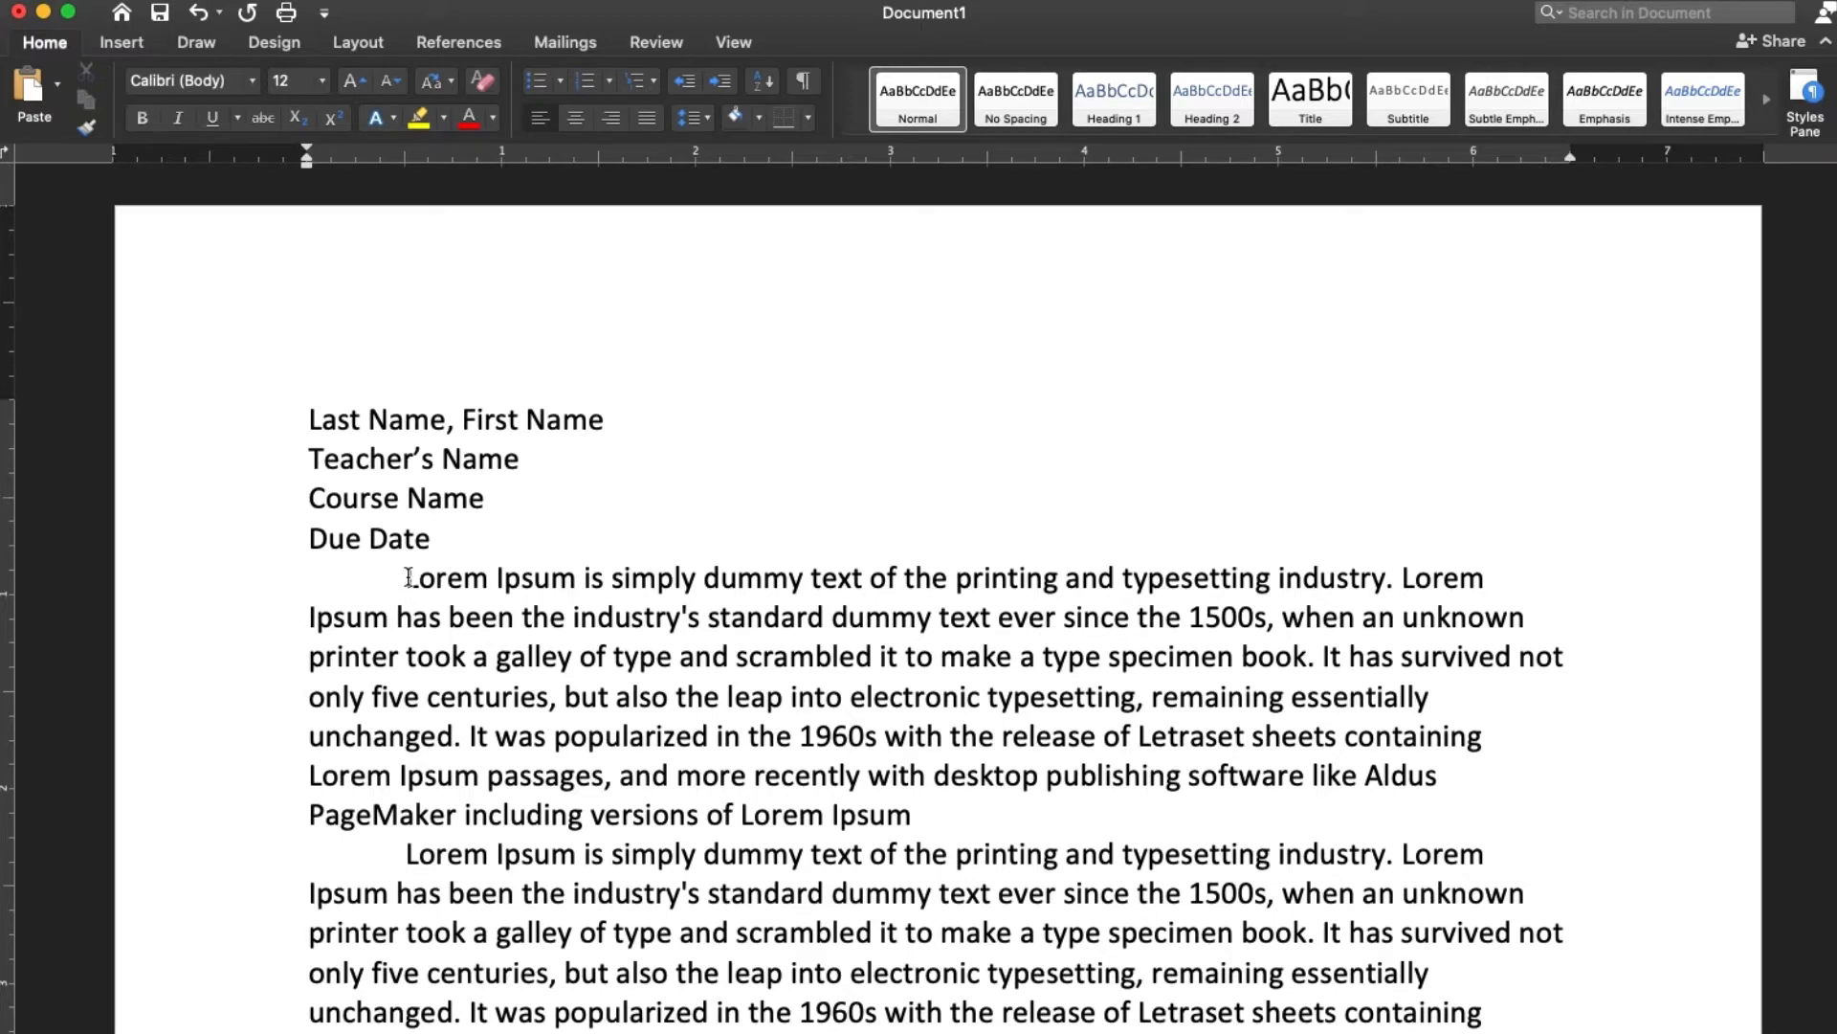
Add a centred title line reading "Title of Paper" between the due date and the first body paragraph
key("Return")
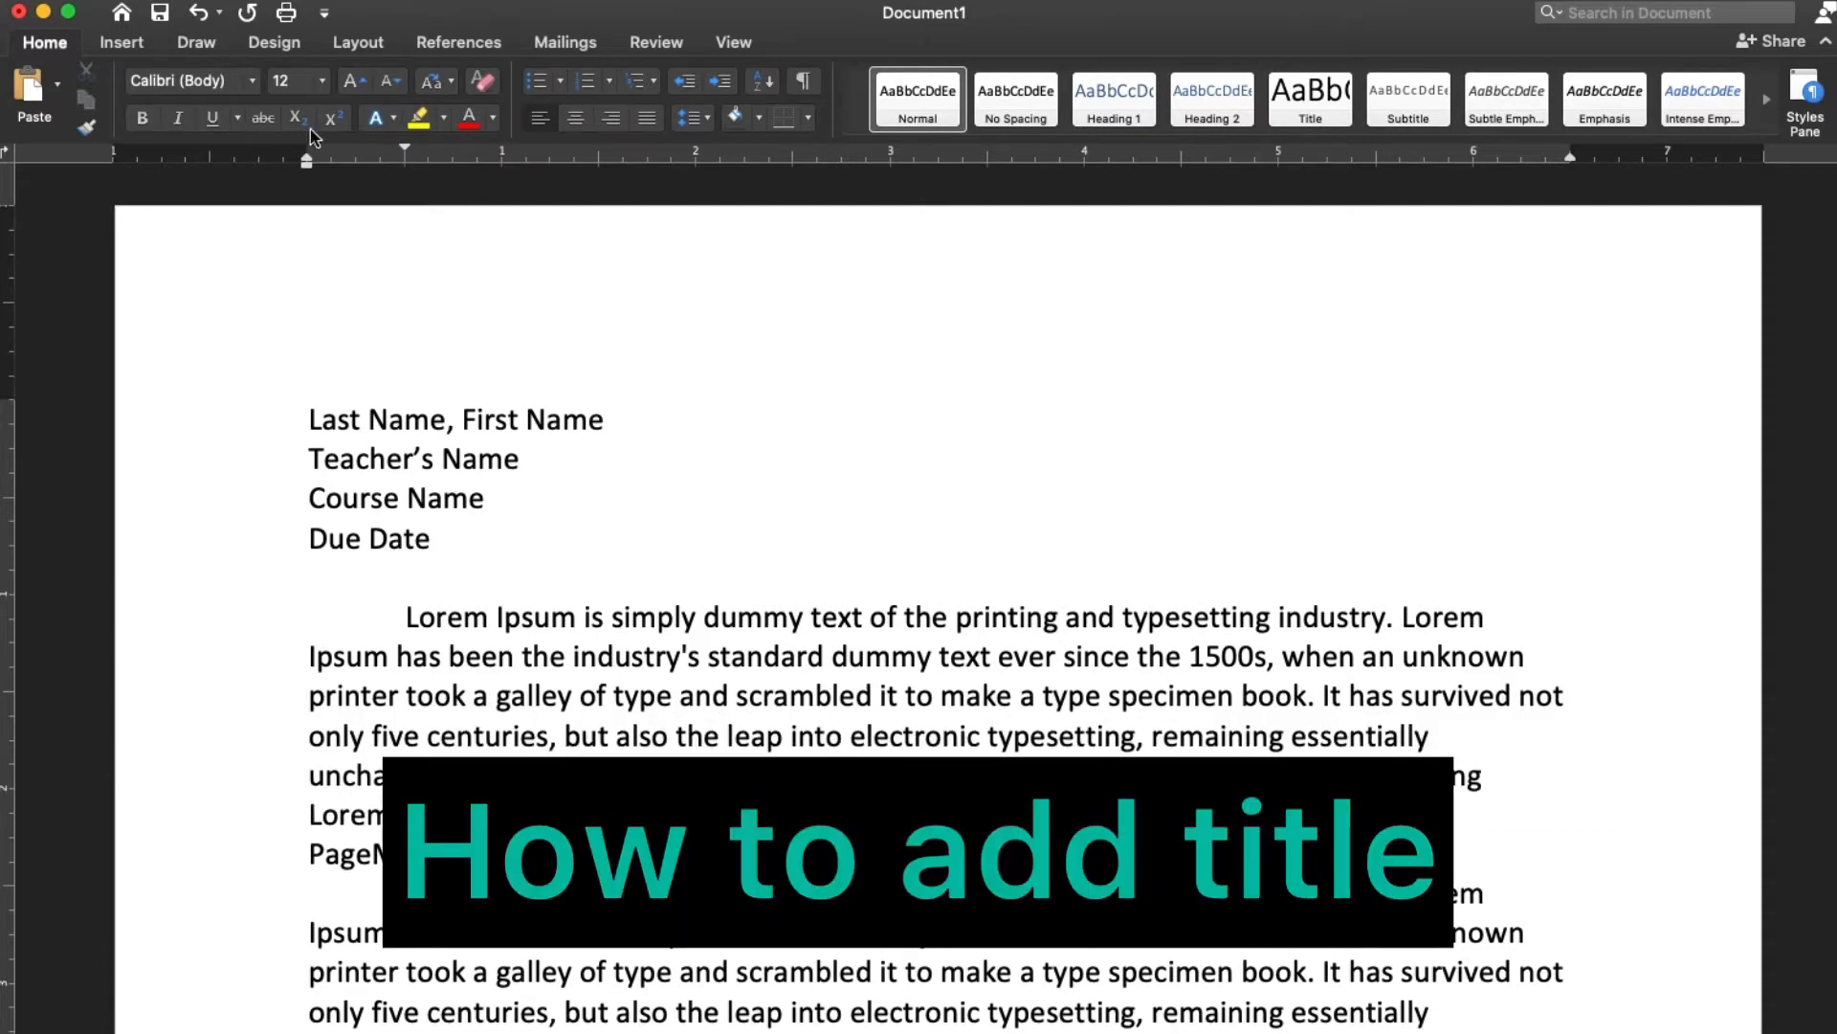
left_click(575, 119)
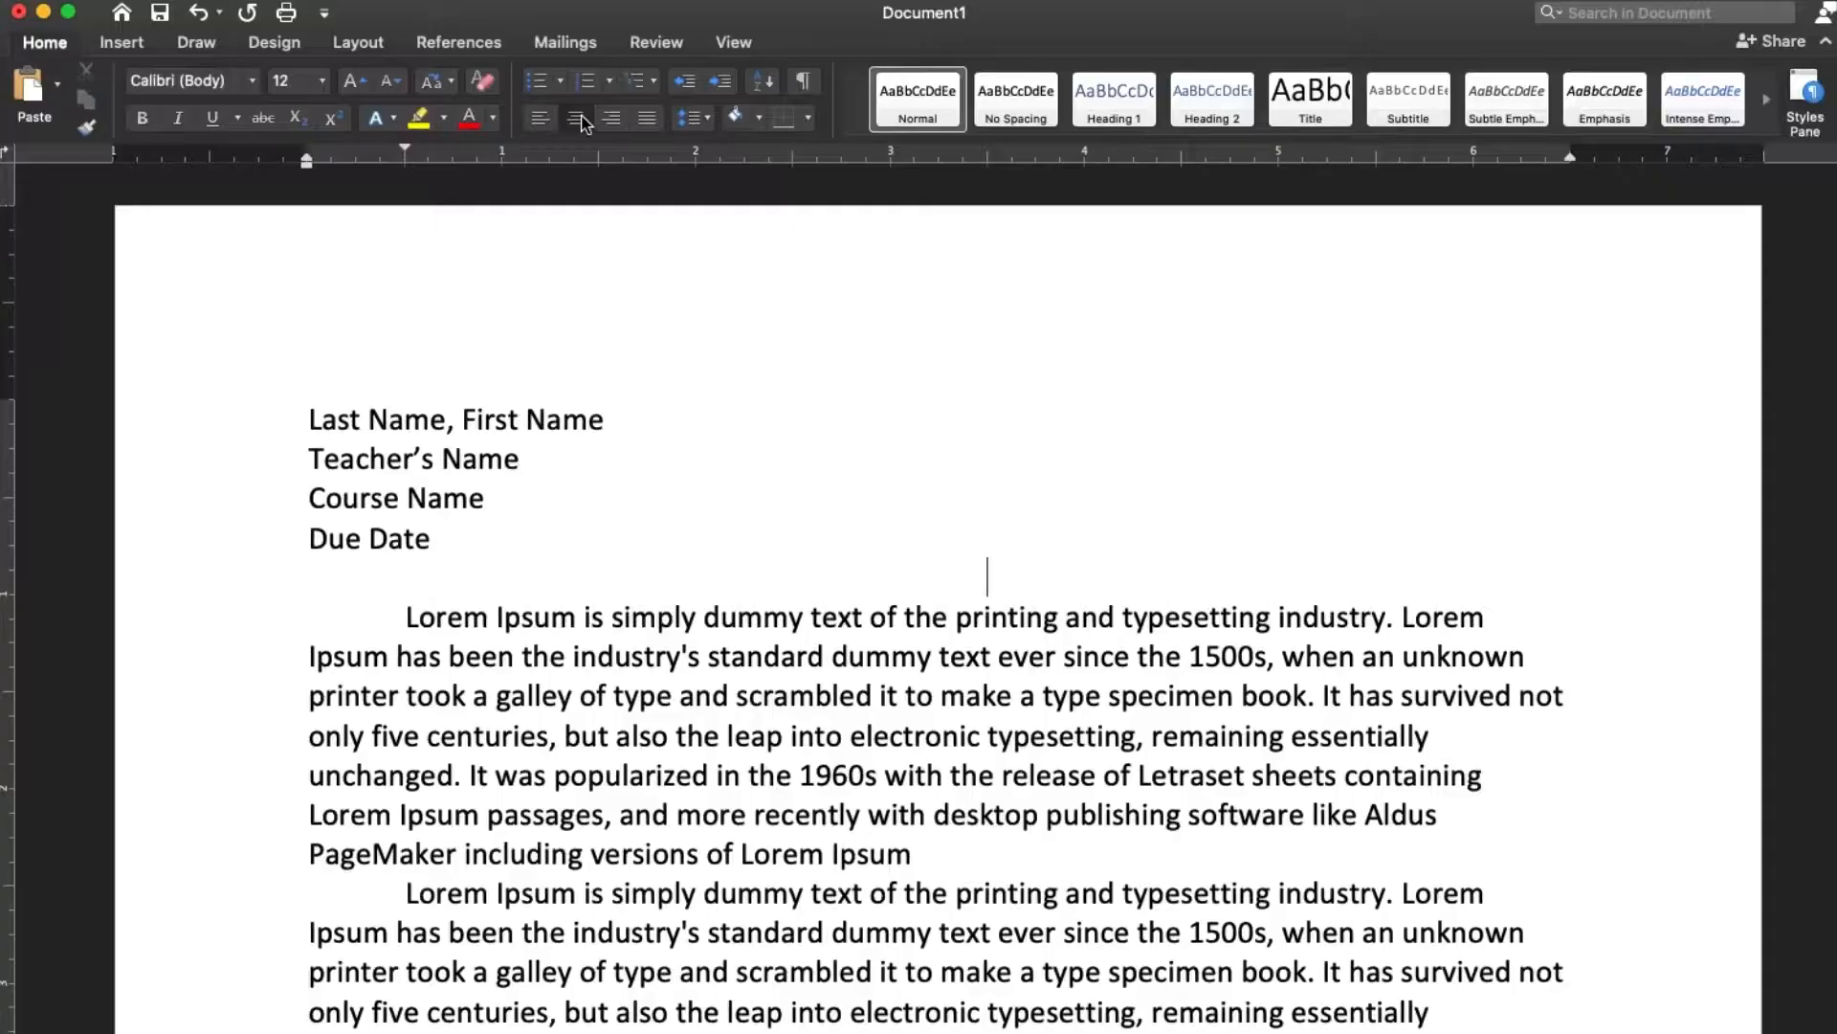
type("Title of Paper")
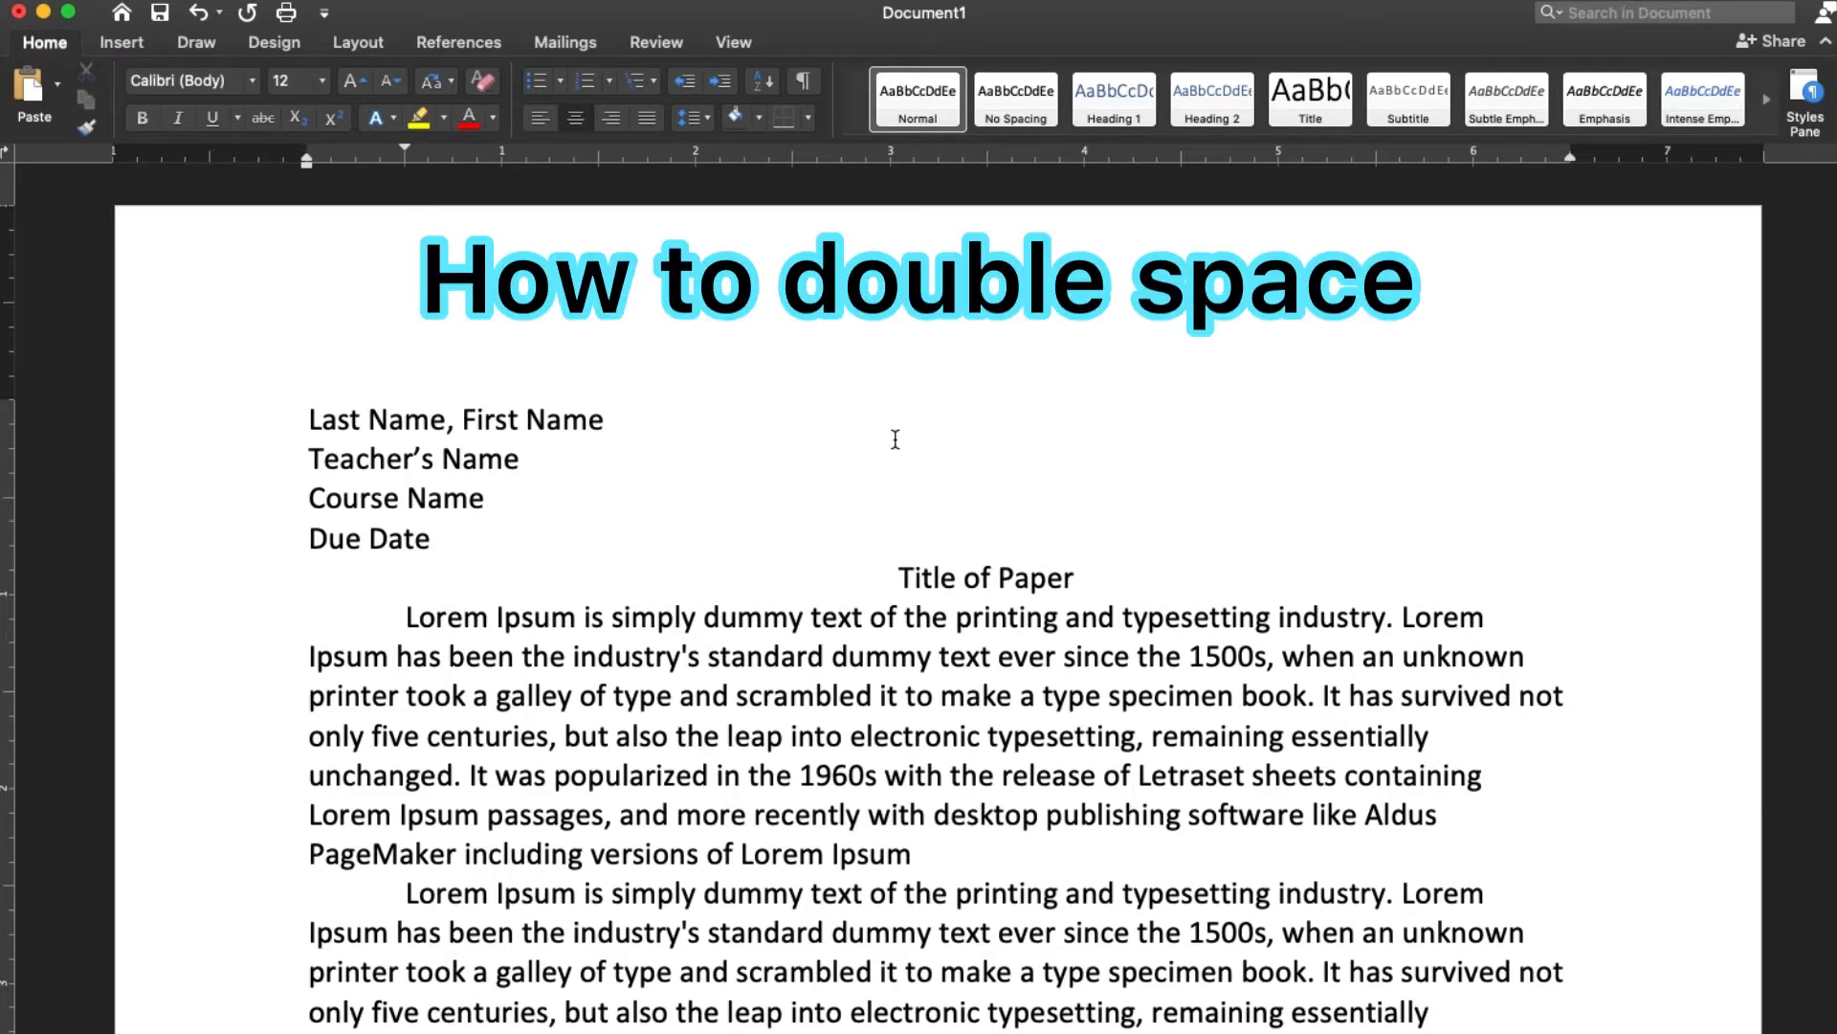
Apply the built-in Double paragraph spacing to the whole document
key("super+a")
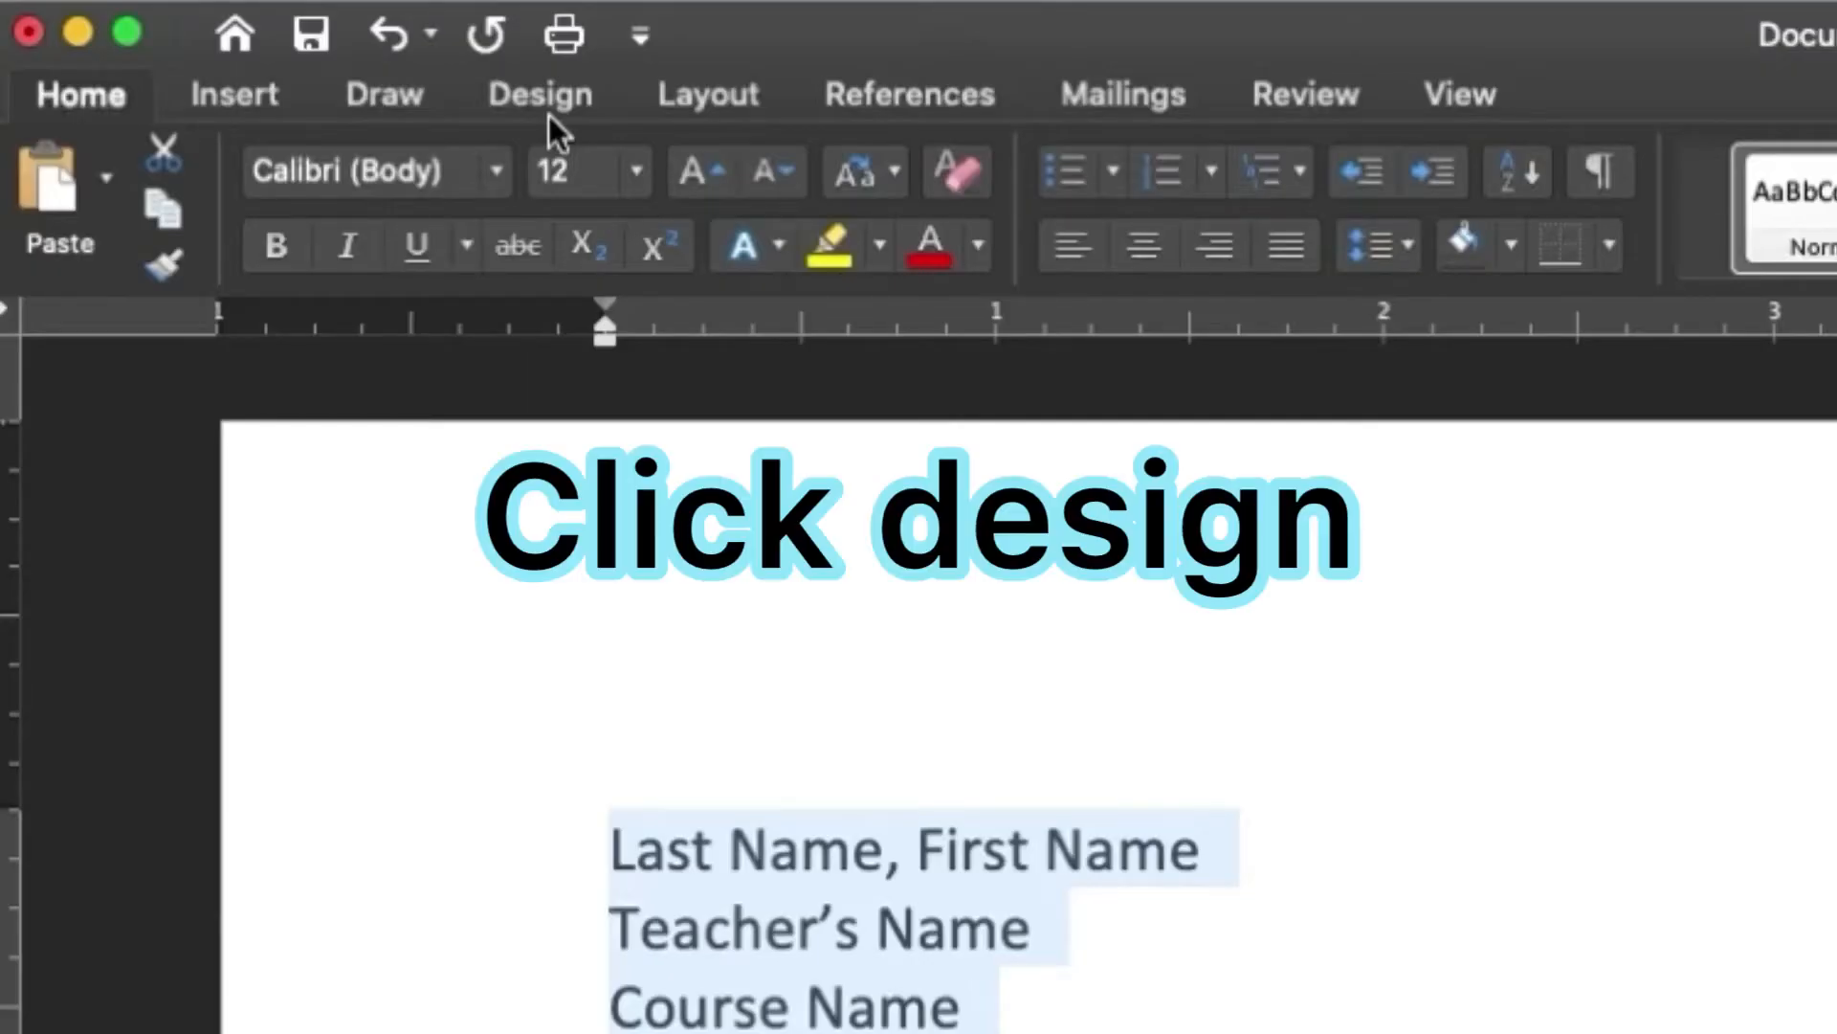
left_click(550, 114)
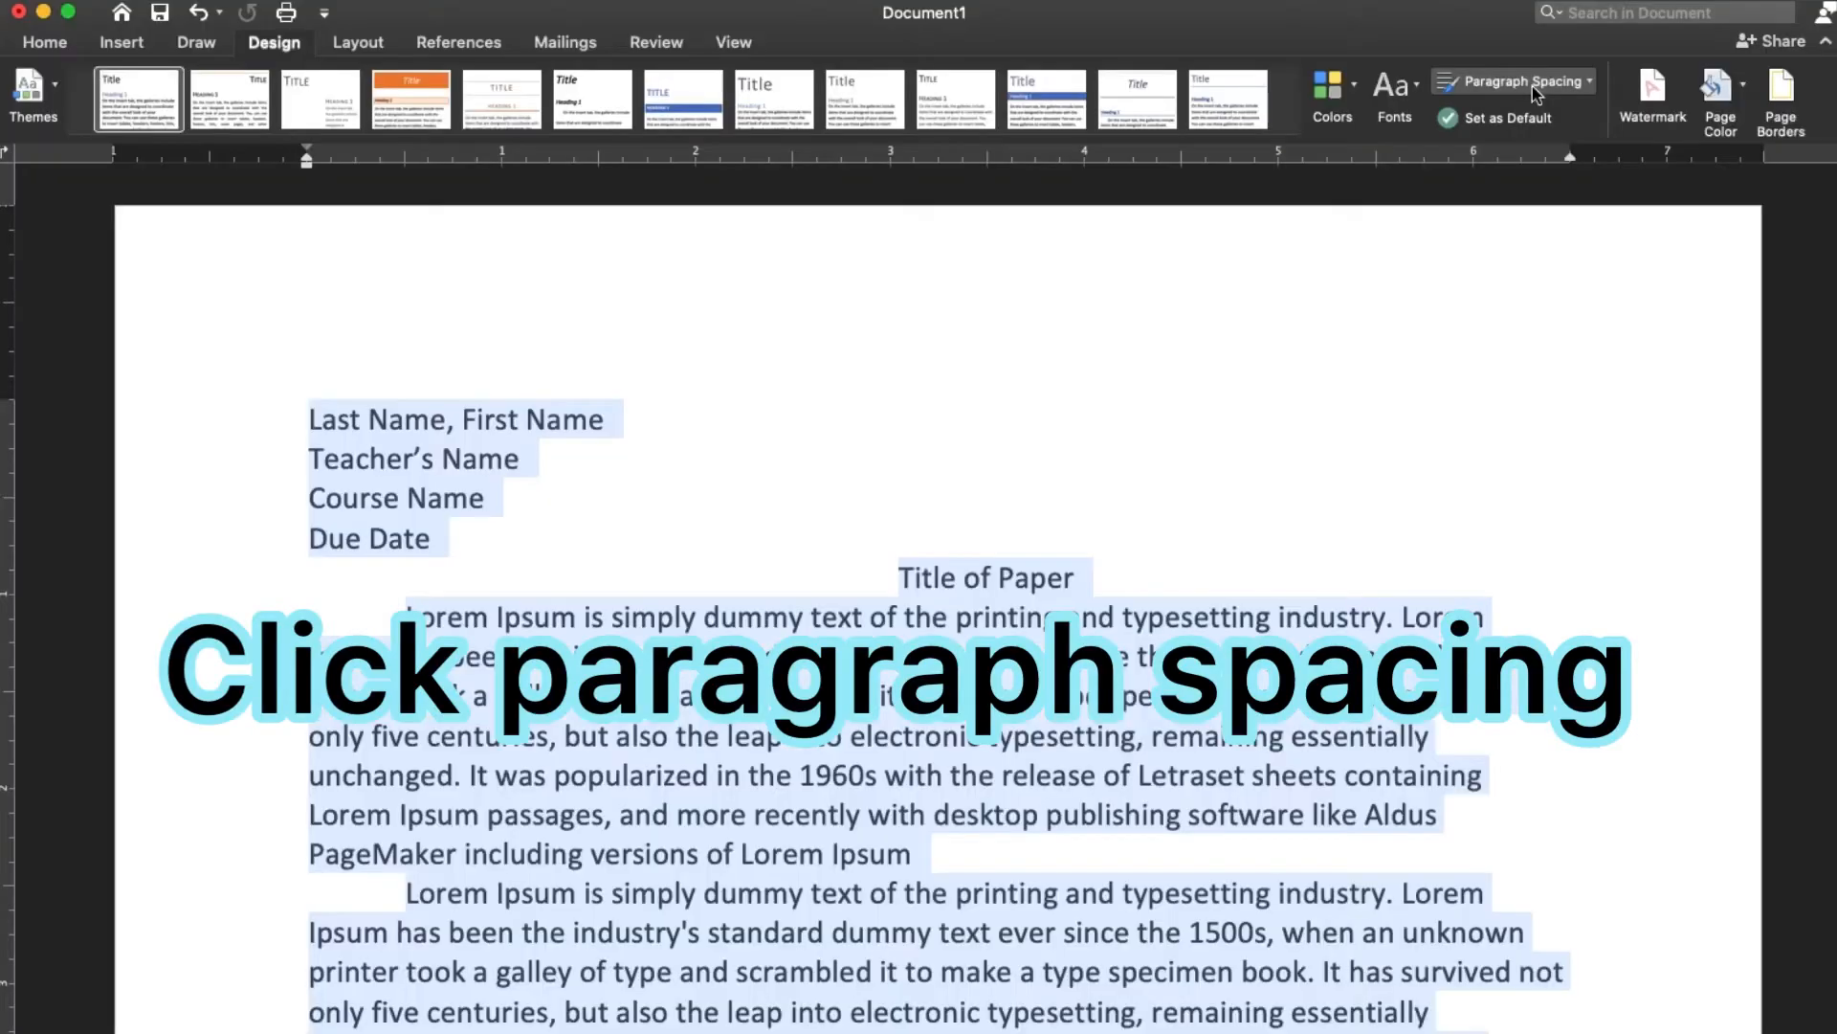
left_click(1024, 221)
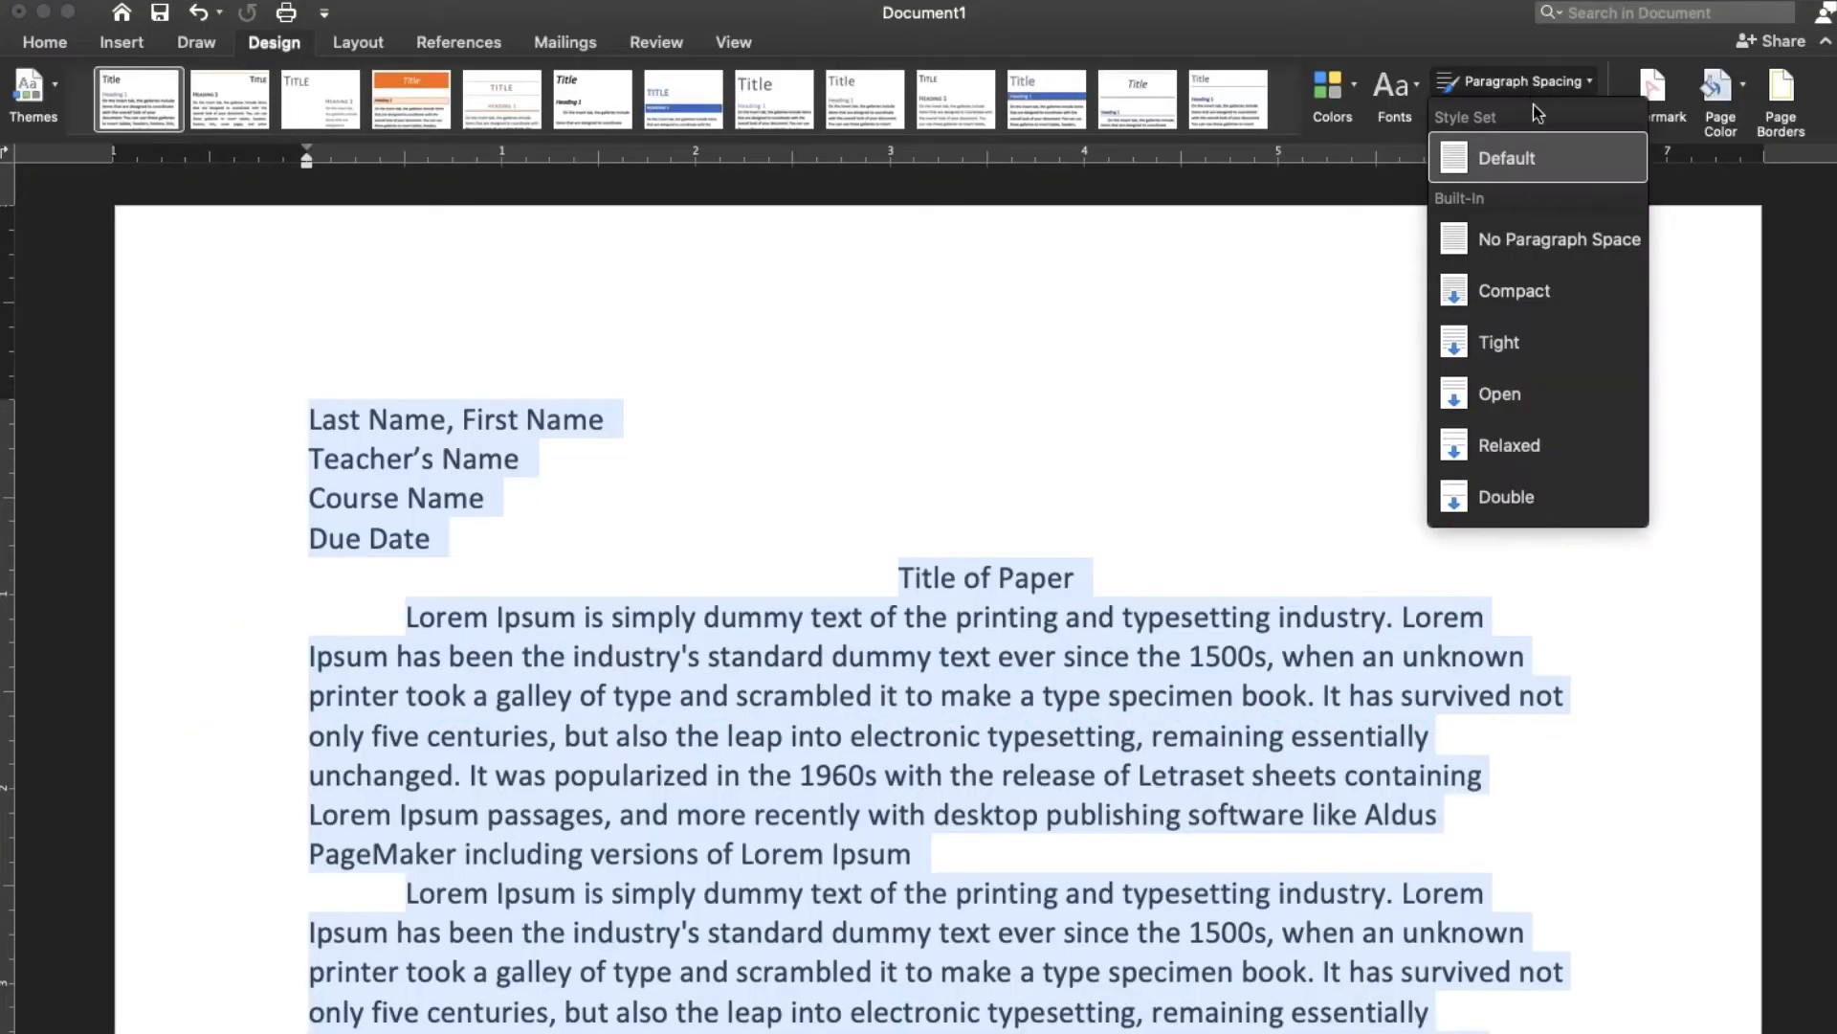
left_click(1594, 494)
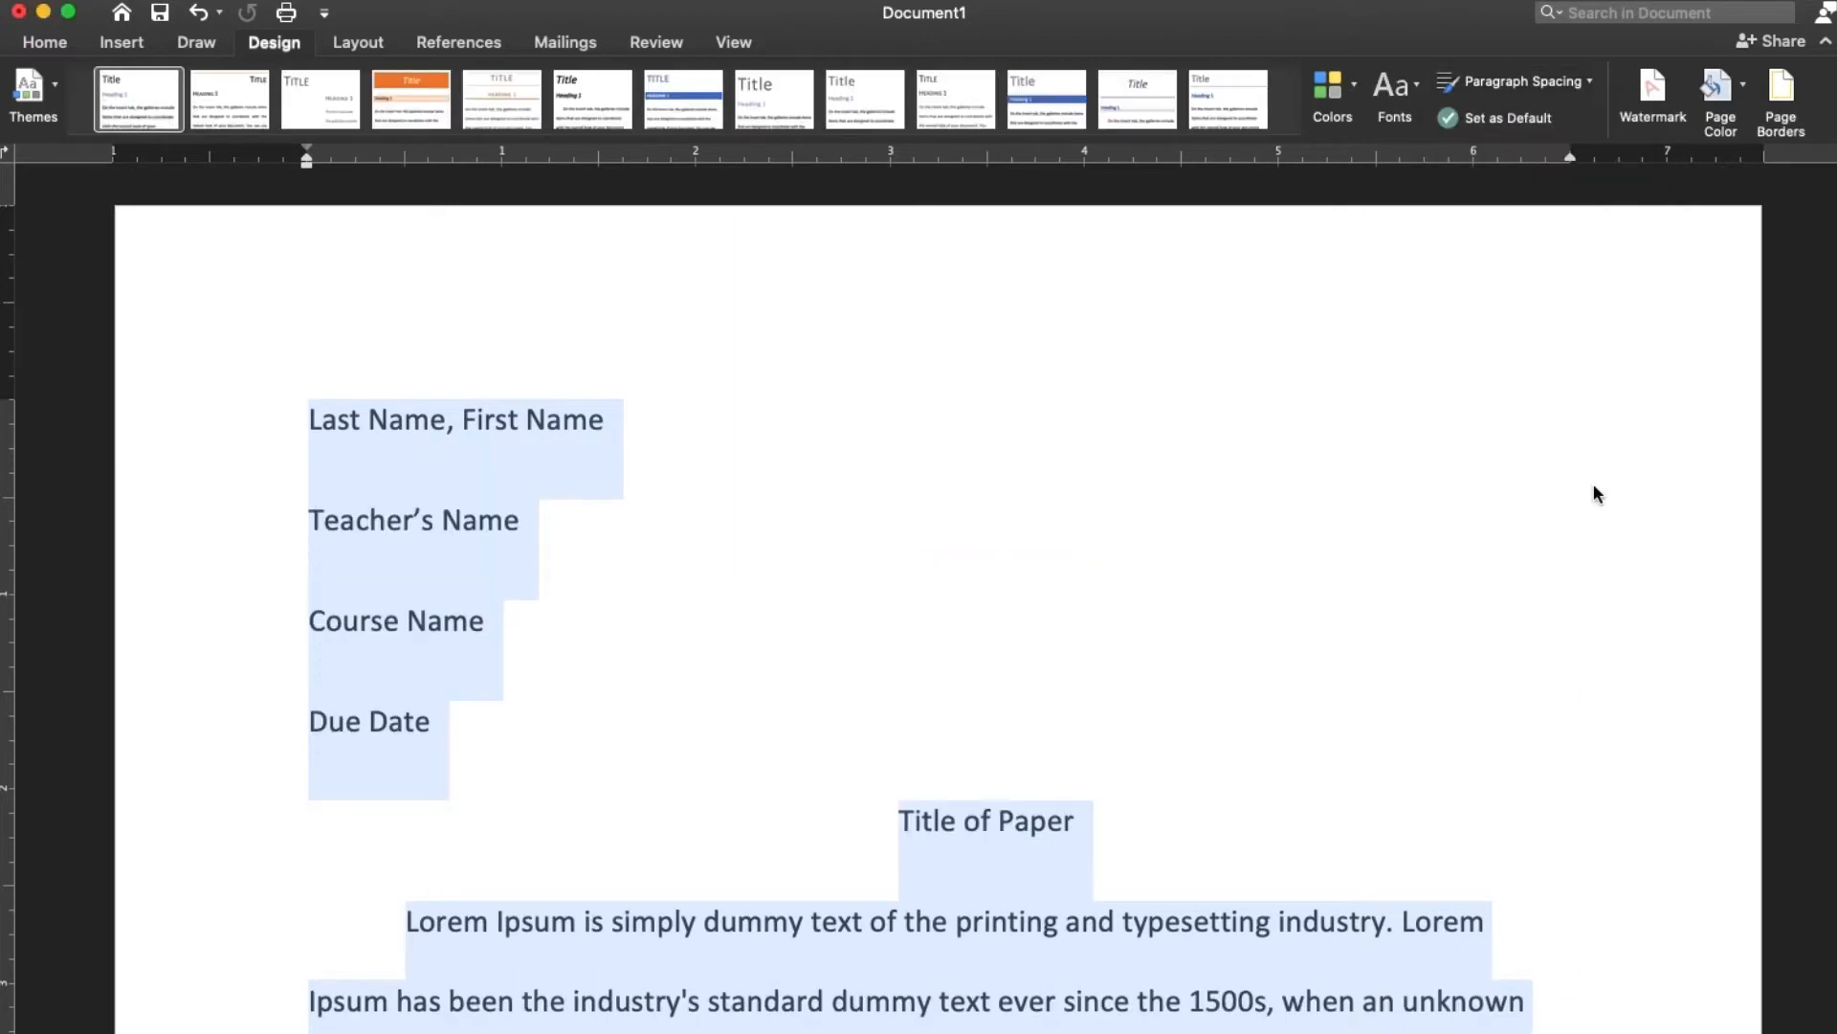
left_click(1594, 484)
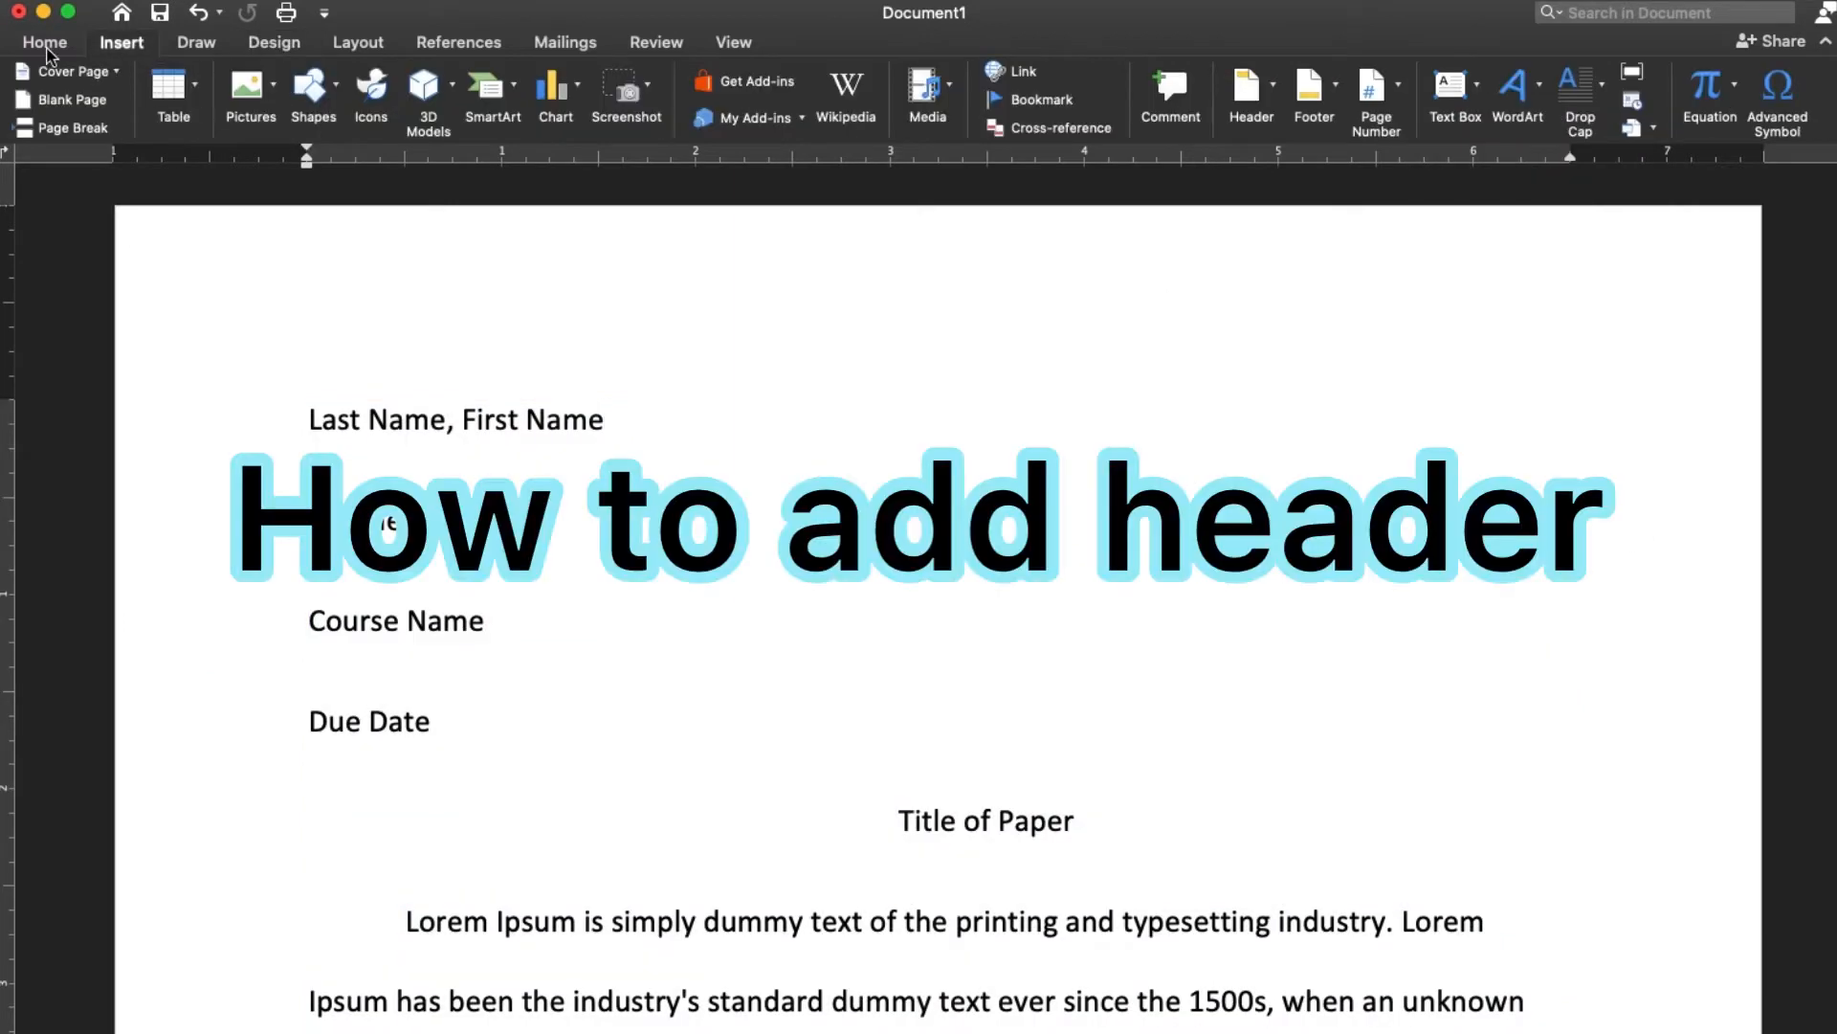
Add a right-aligned page header reading "Last Name" and return to the body text
left_click(45, 43)
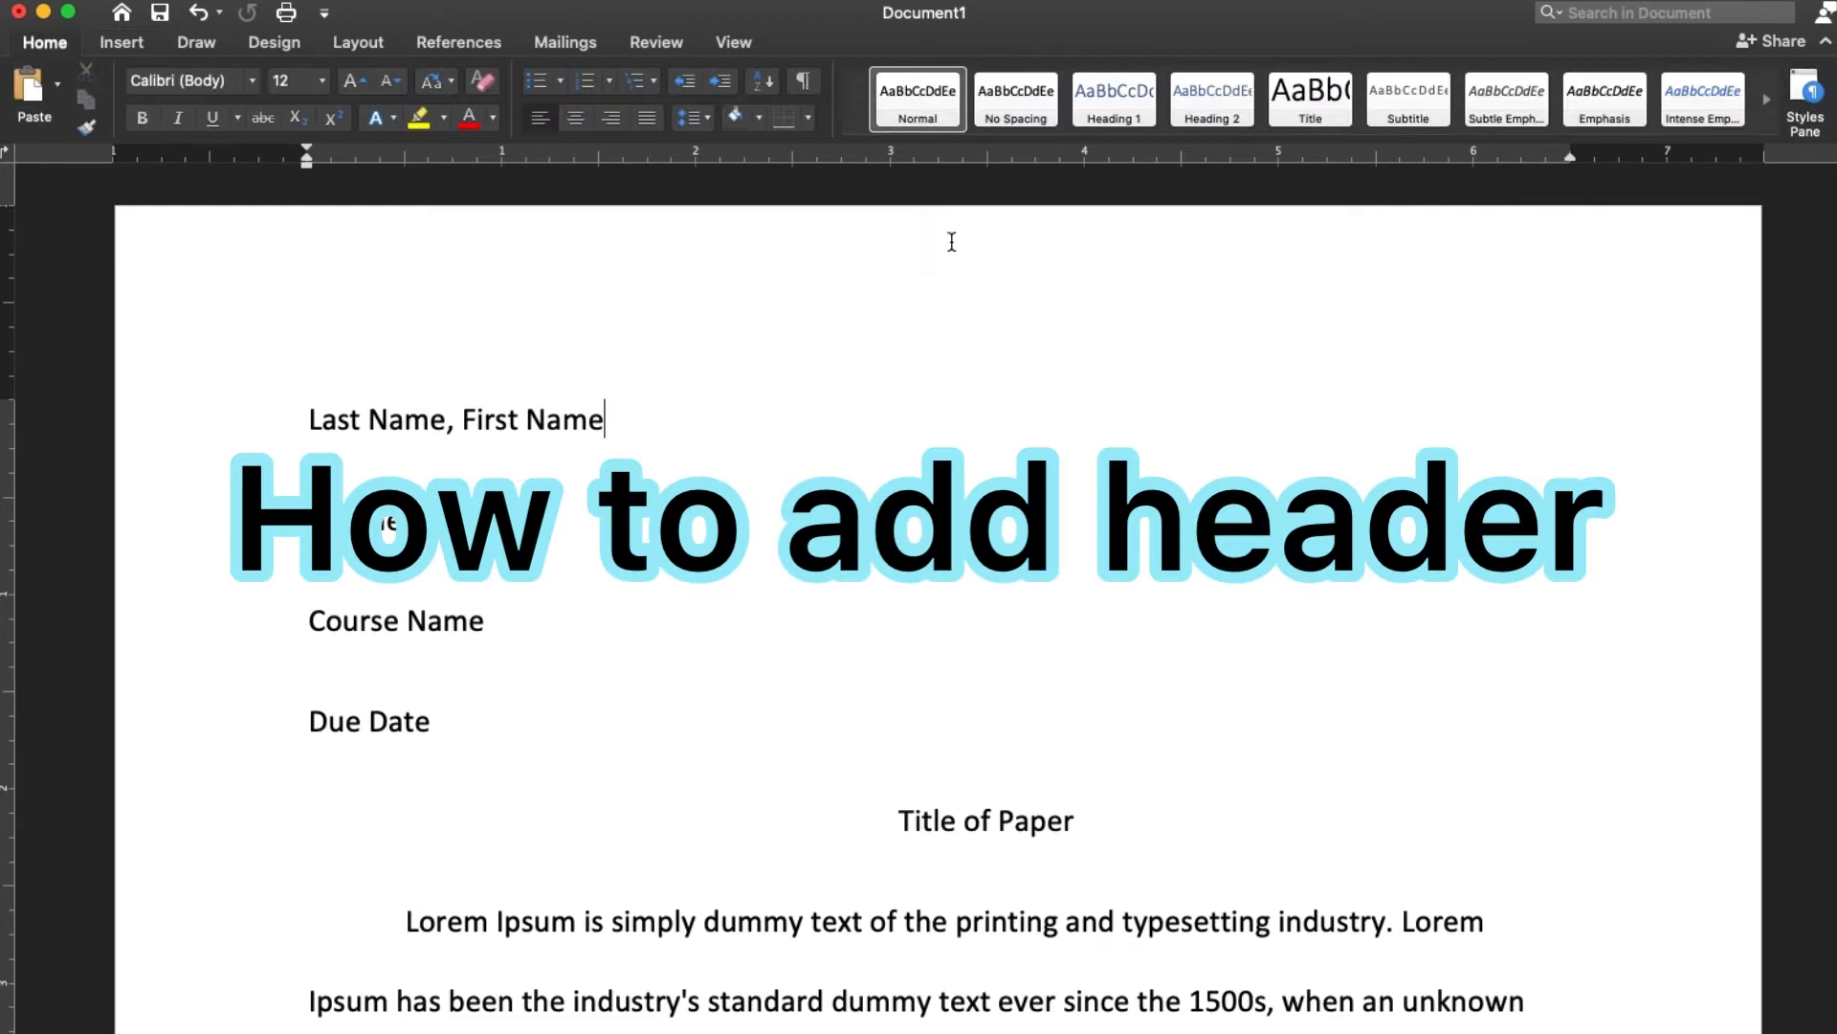
double_click(1042, 293)
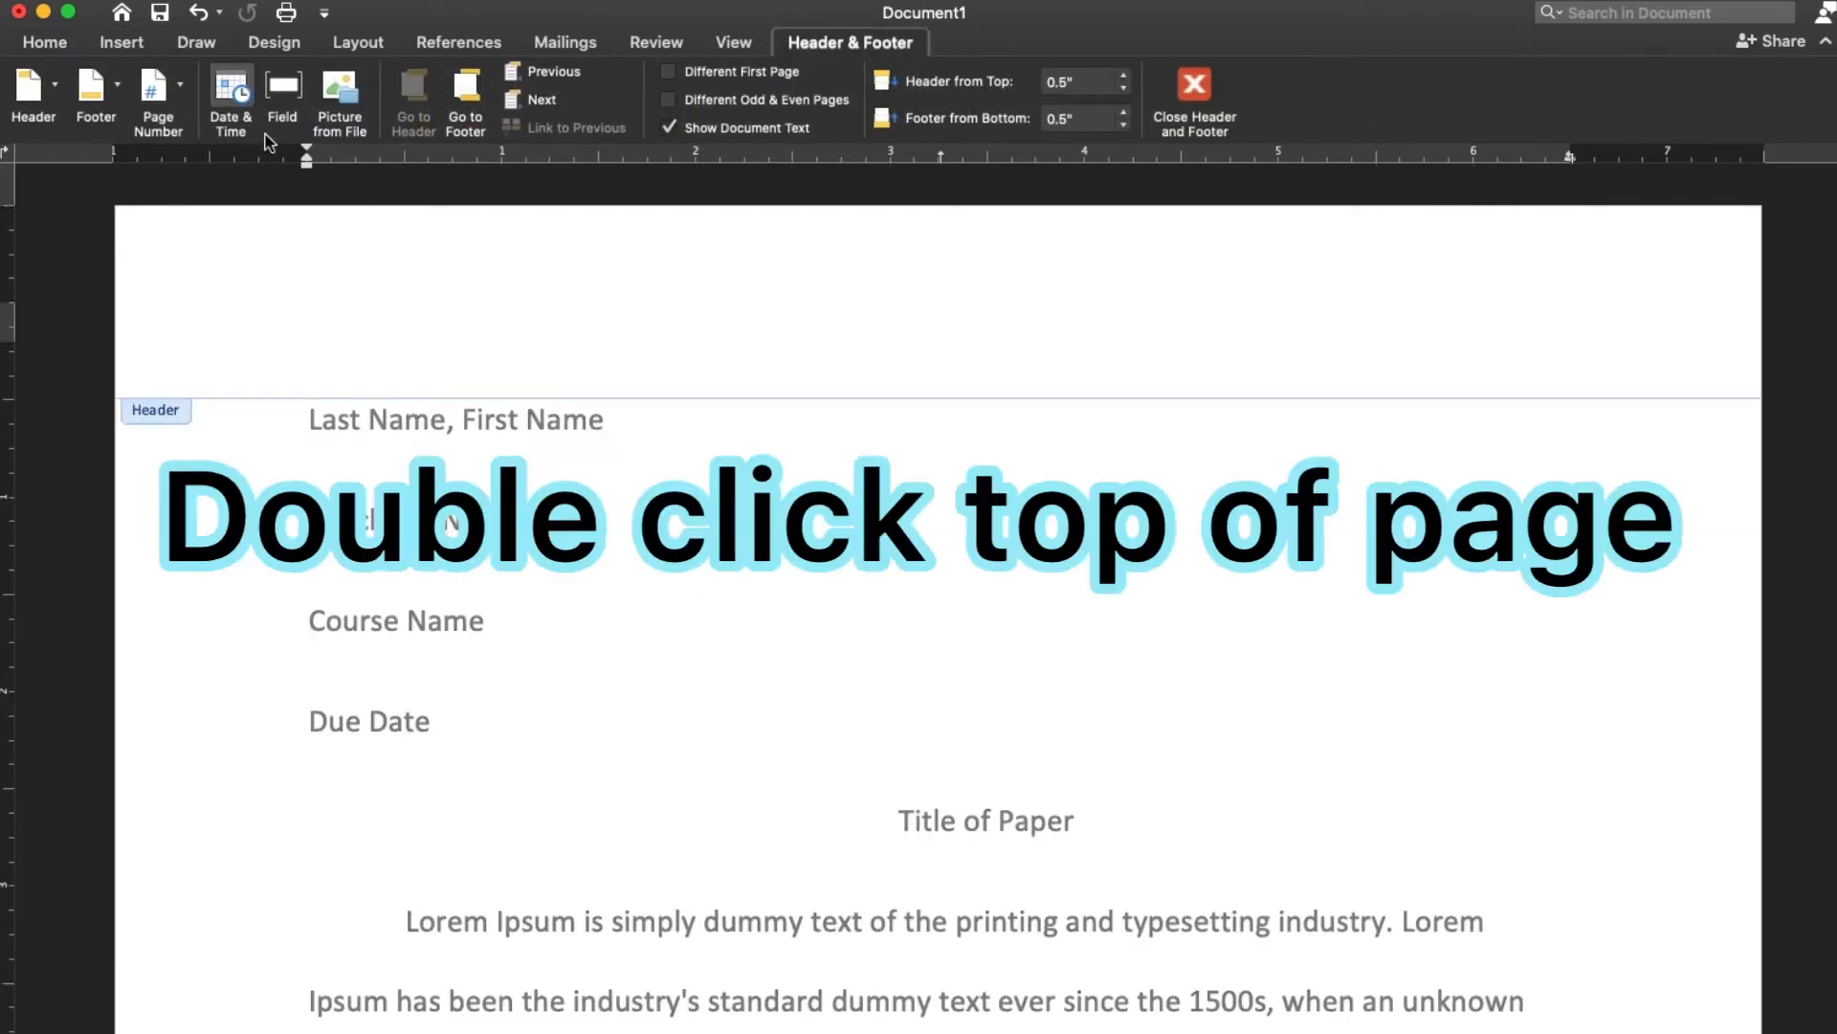
left_click(59, 40)
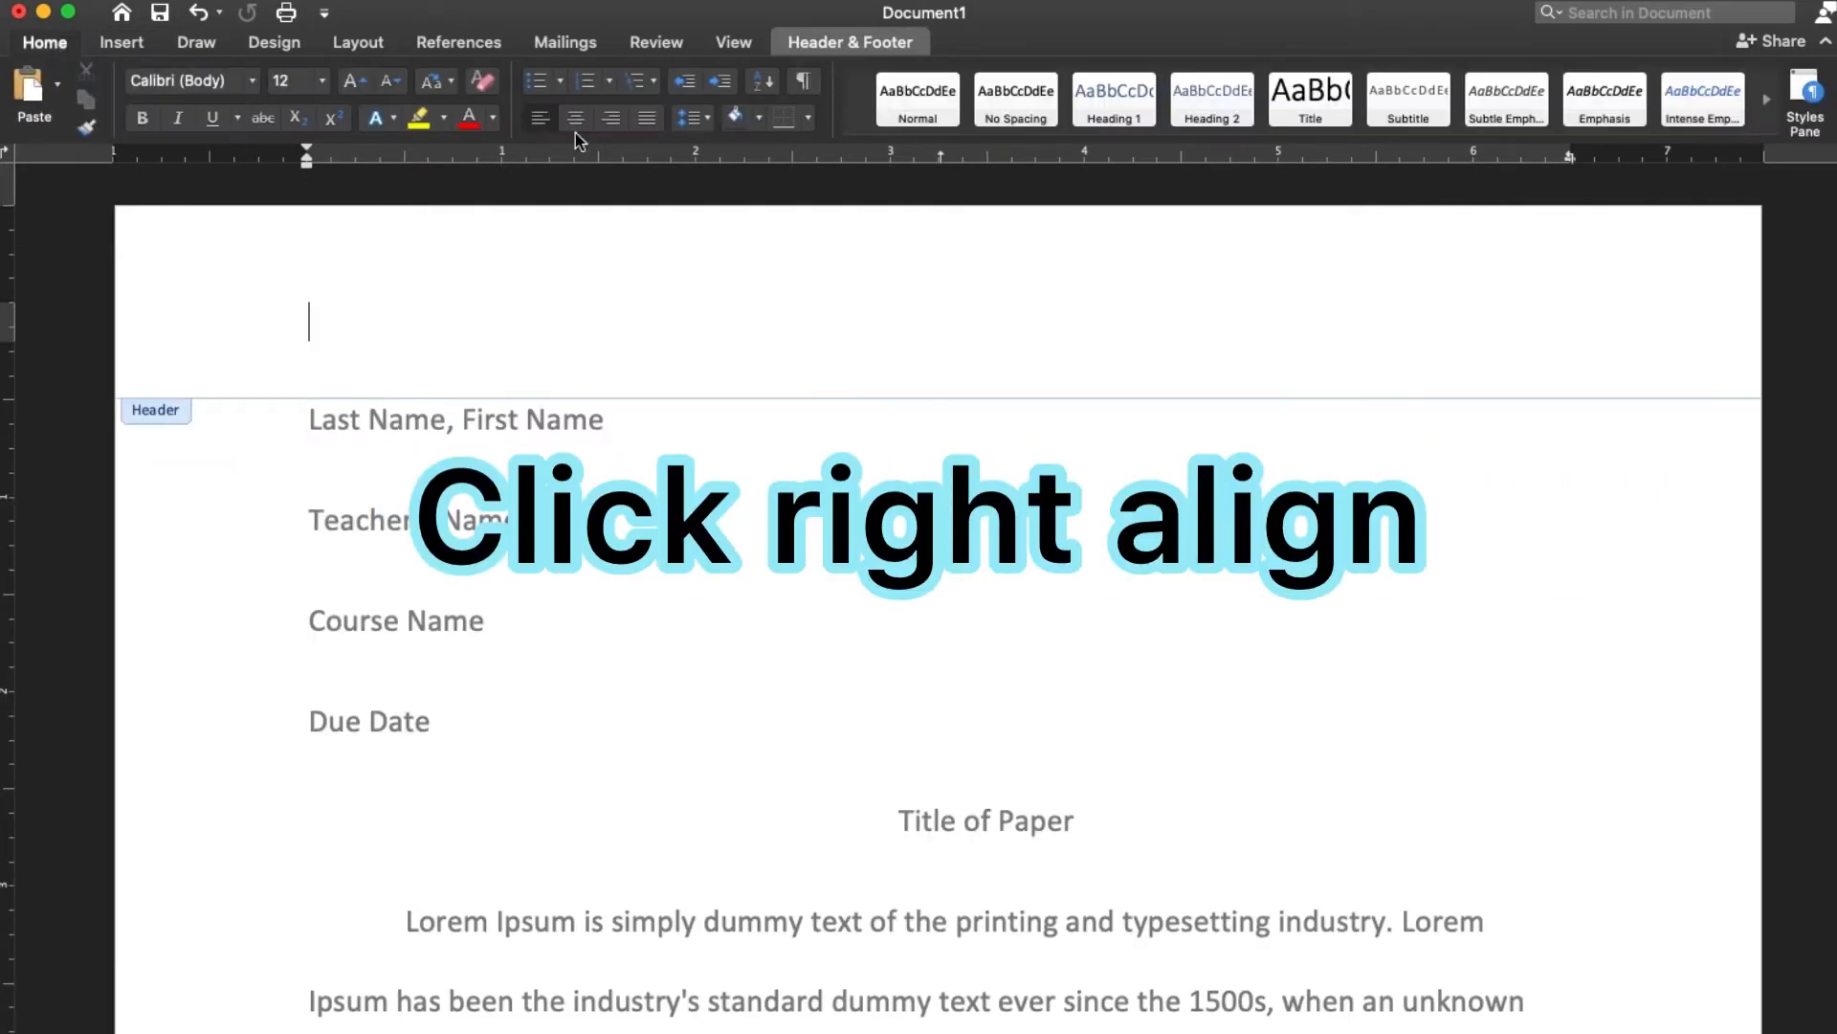
left_click(611, 117)
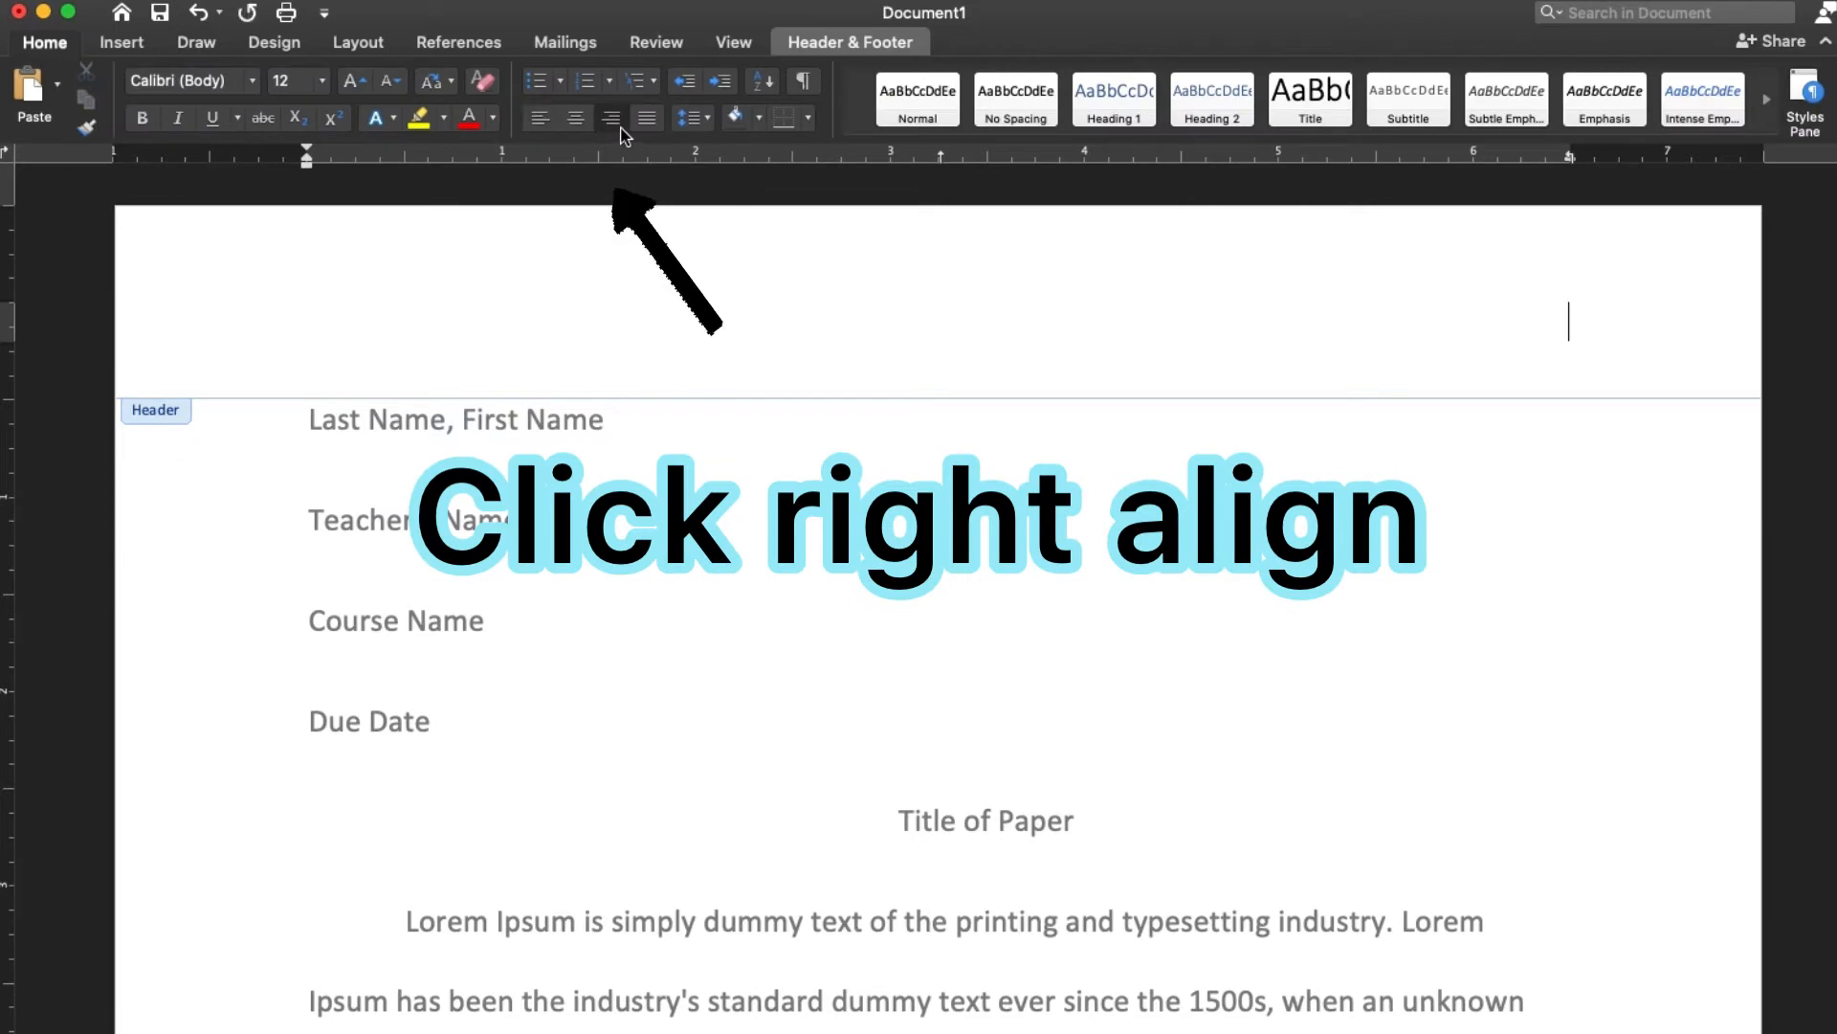
type("Last Name")
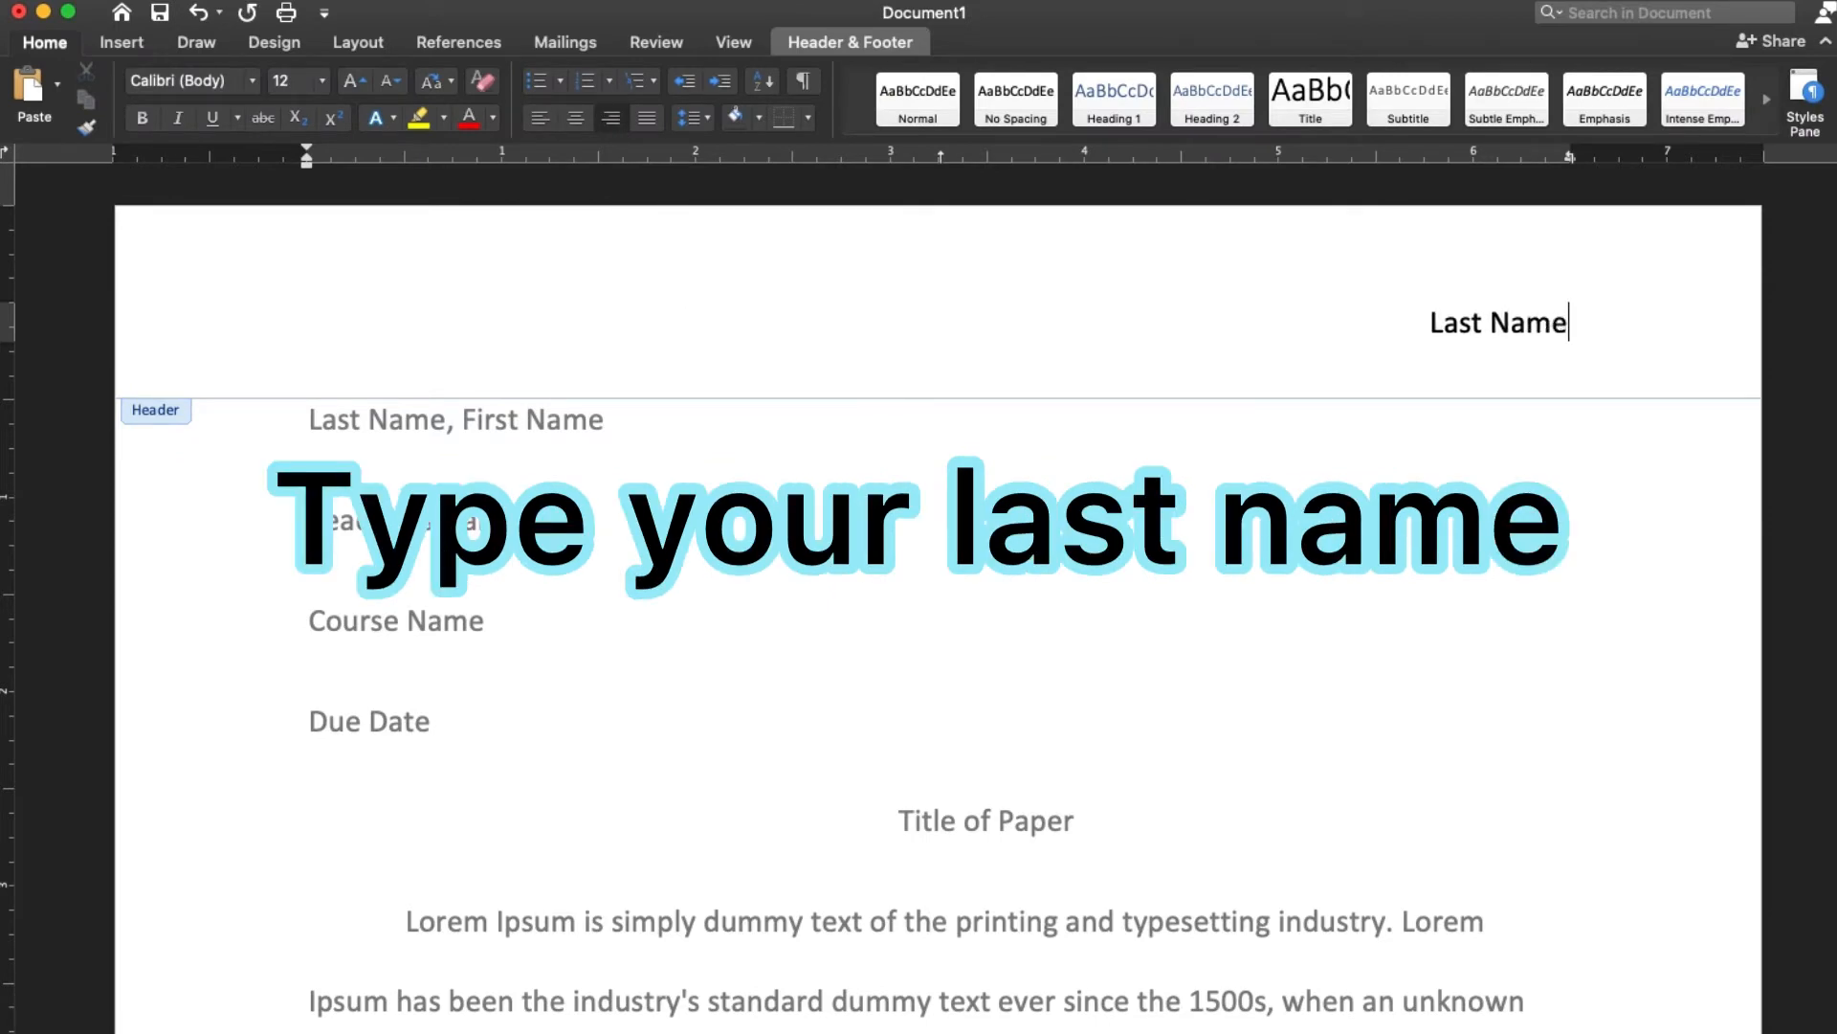
double_click(1737, 532)
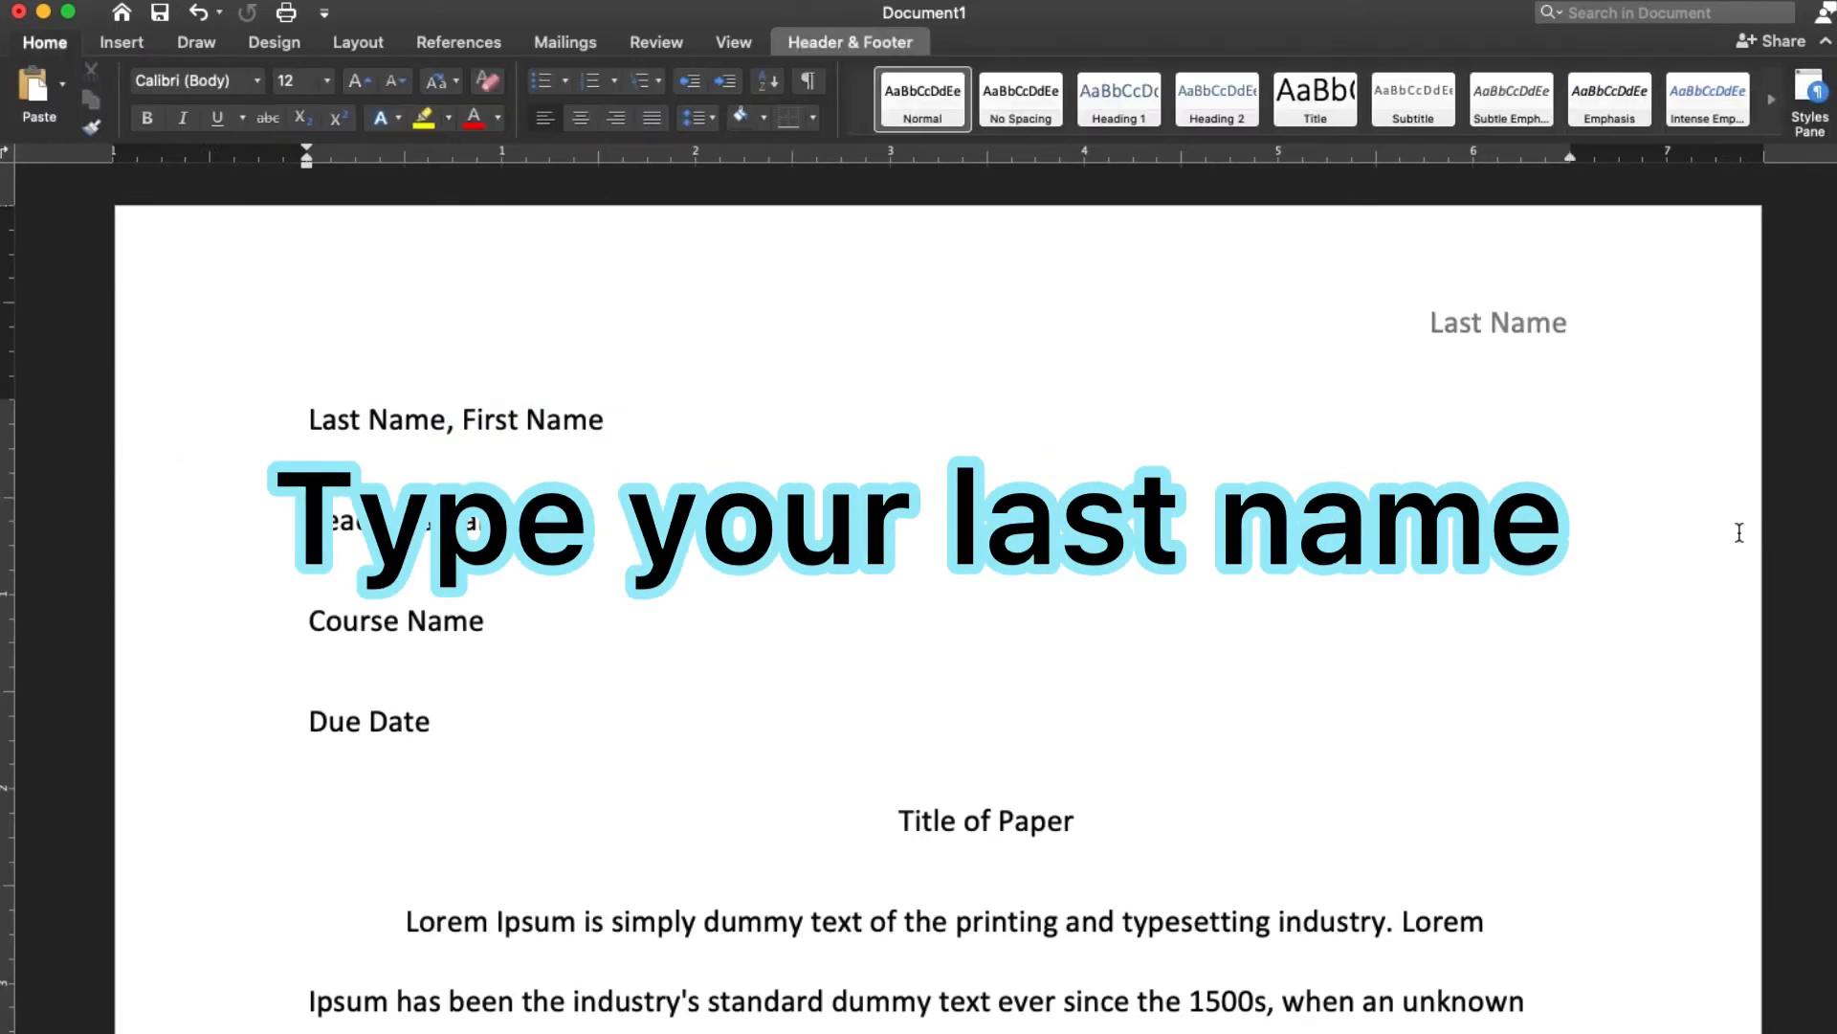
Insert page numbers in the footer, aligned right and shown on the first page
left_click(119, 43)
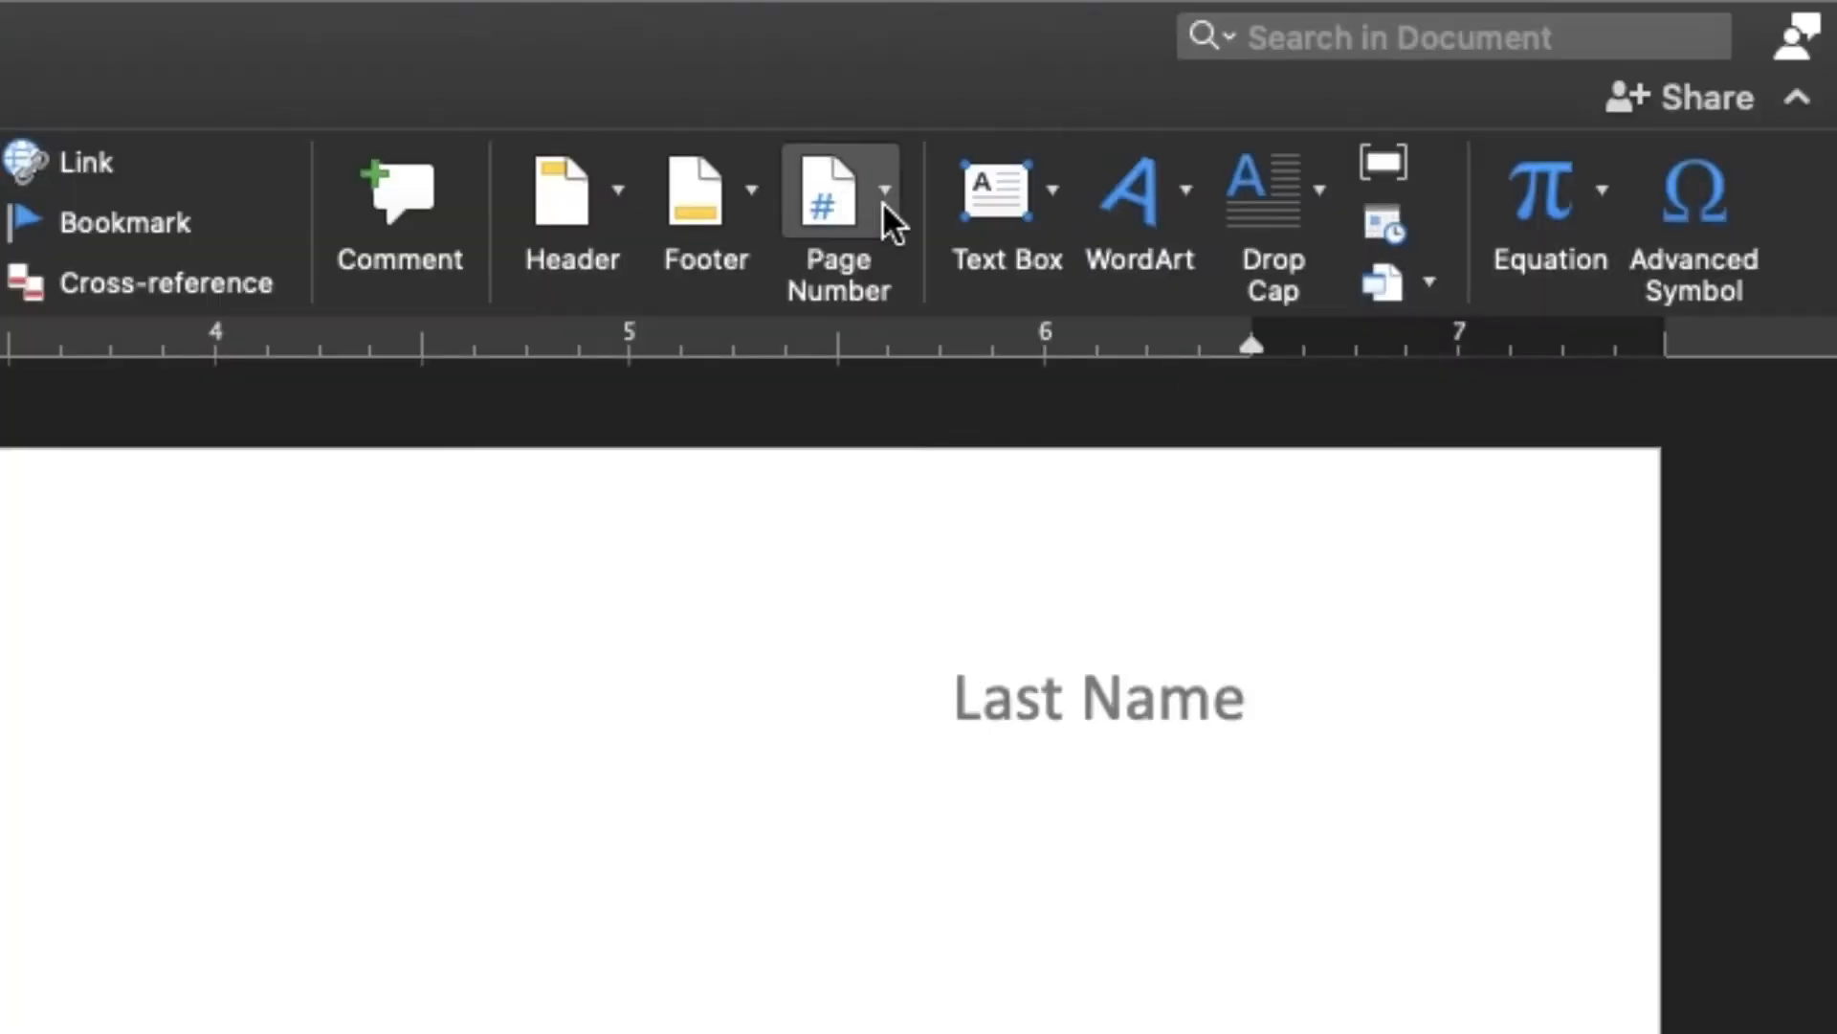
left_click(884, 202)
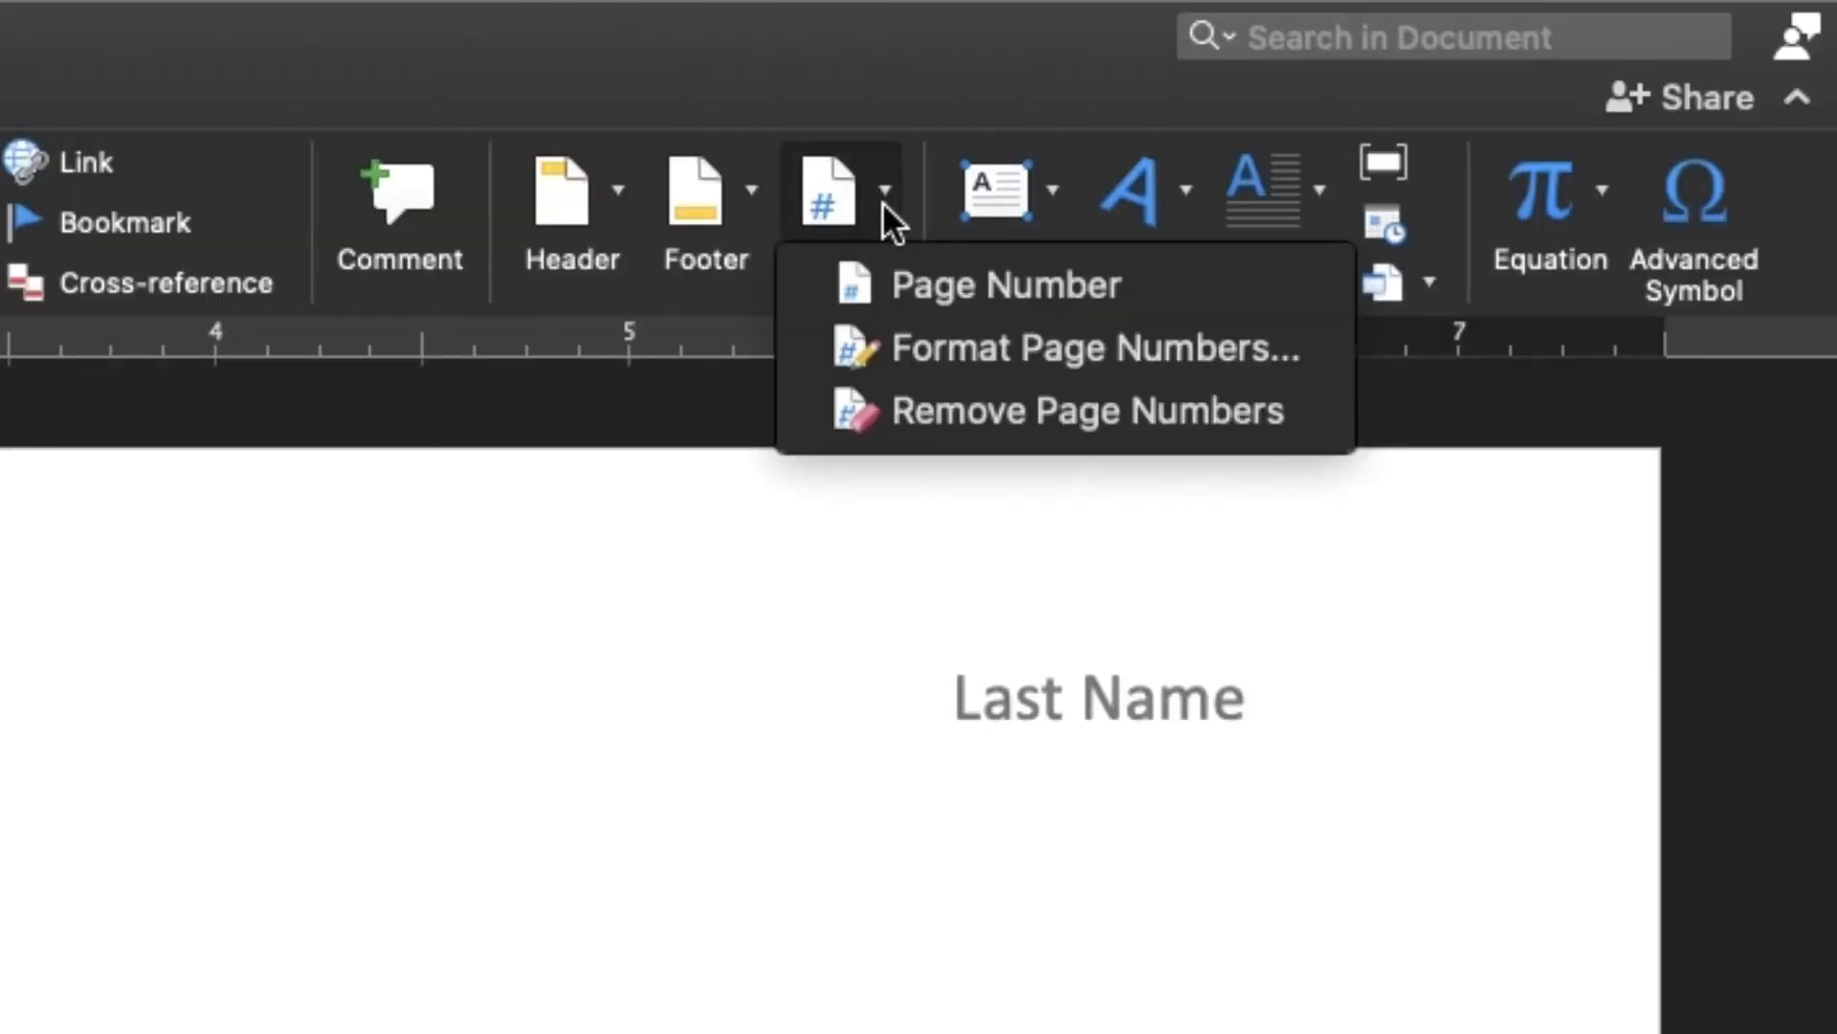
left_click(915, 282)
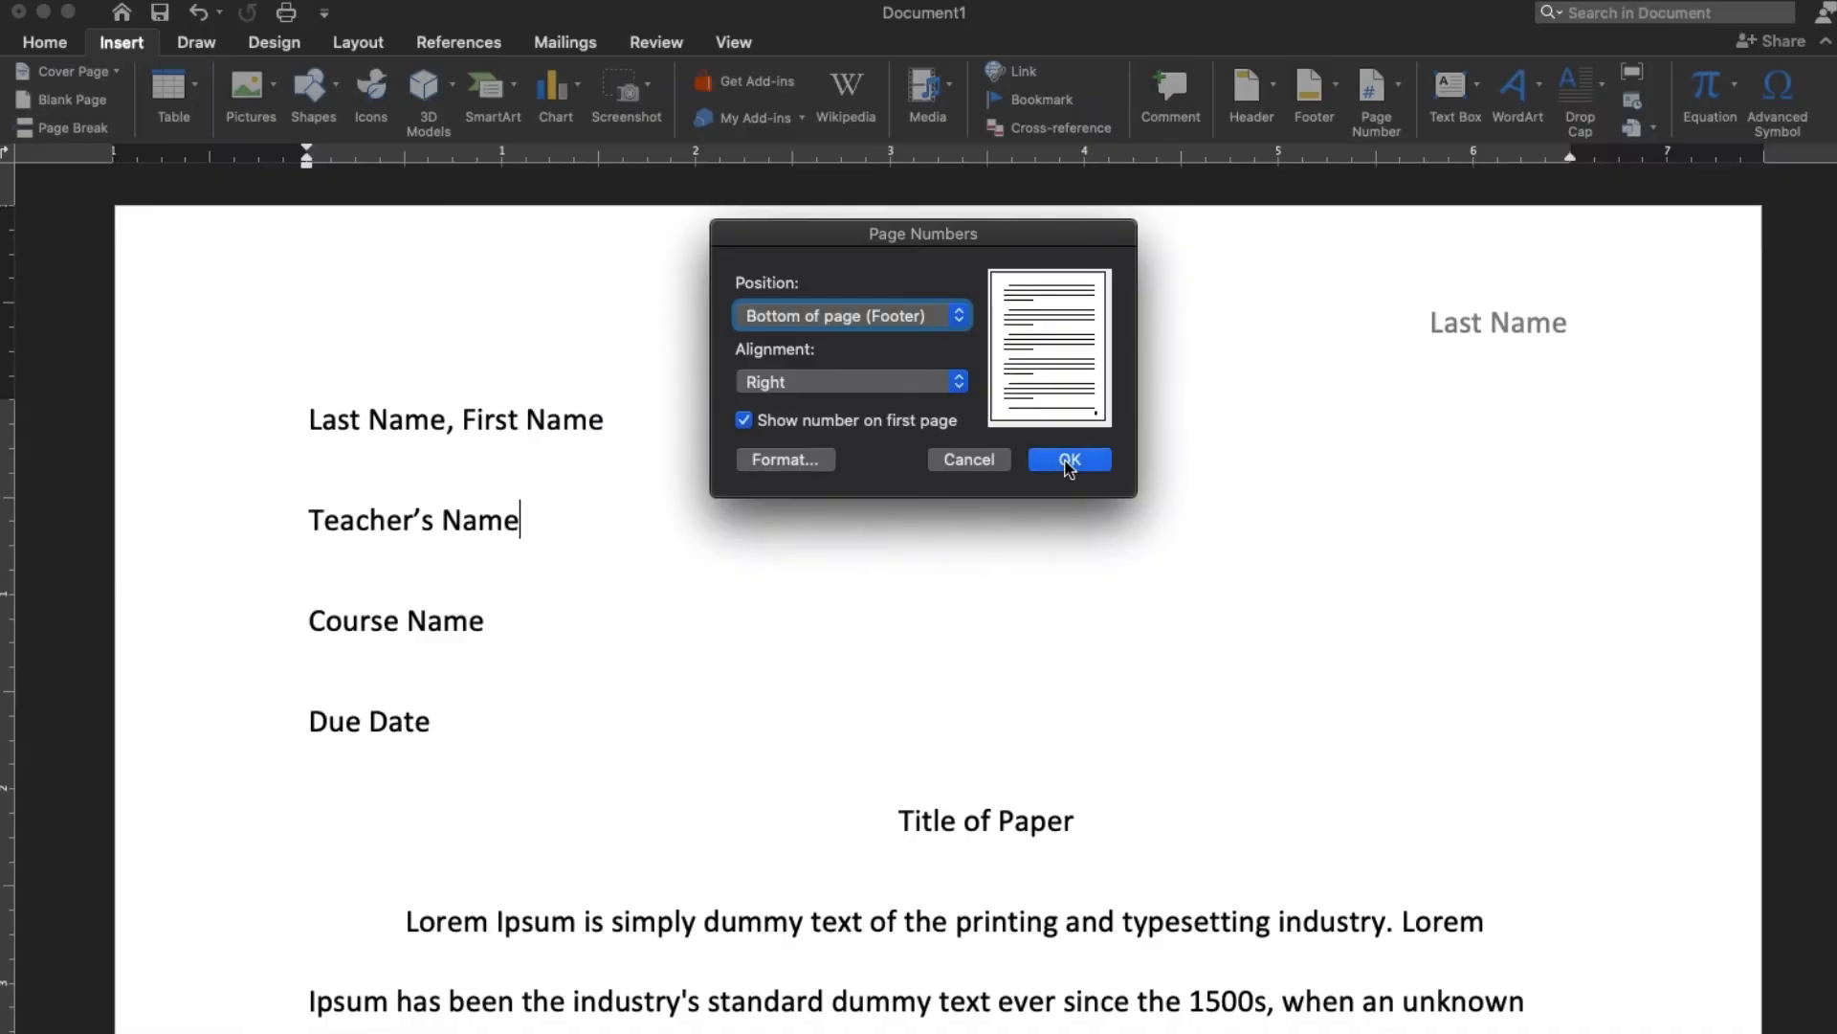
left_click(1186, 796)
scroll(1575, 578, "down", 20)
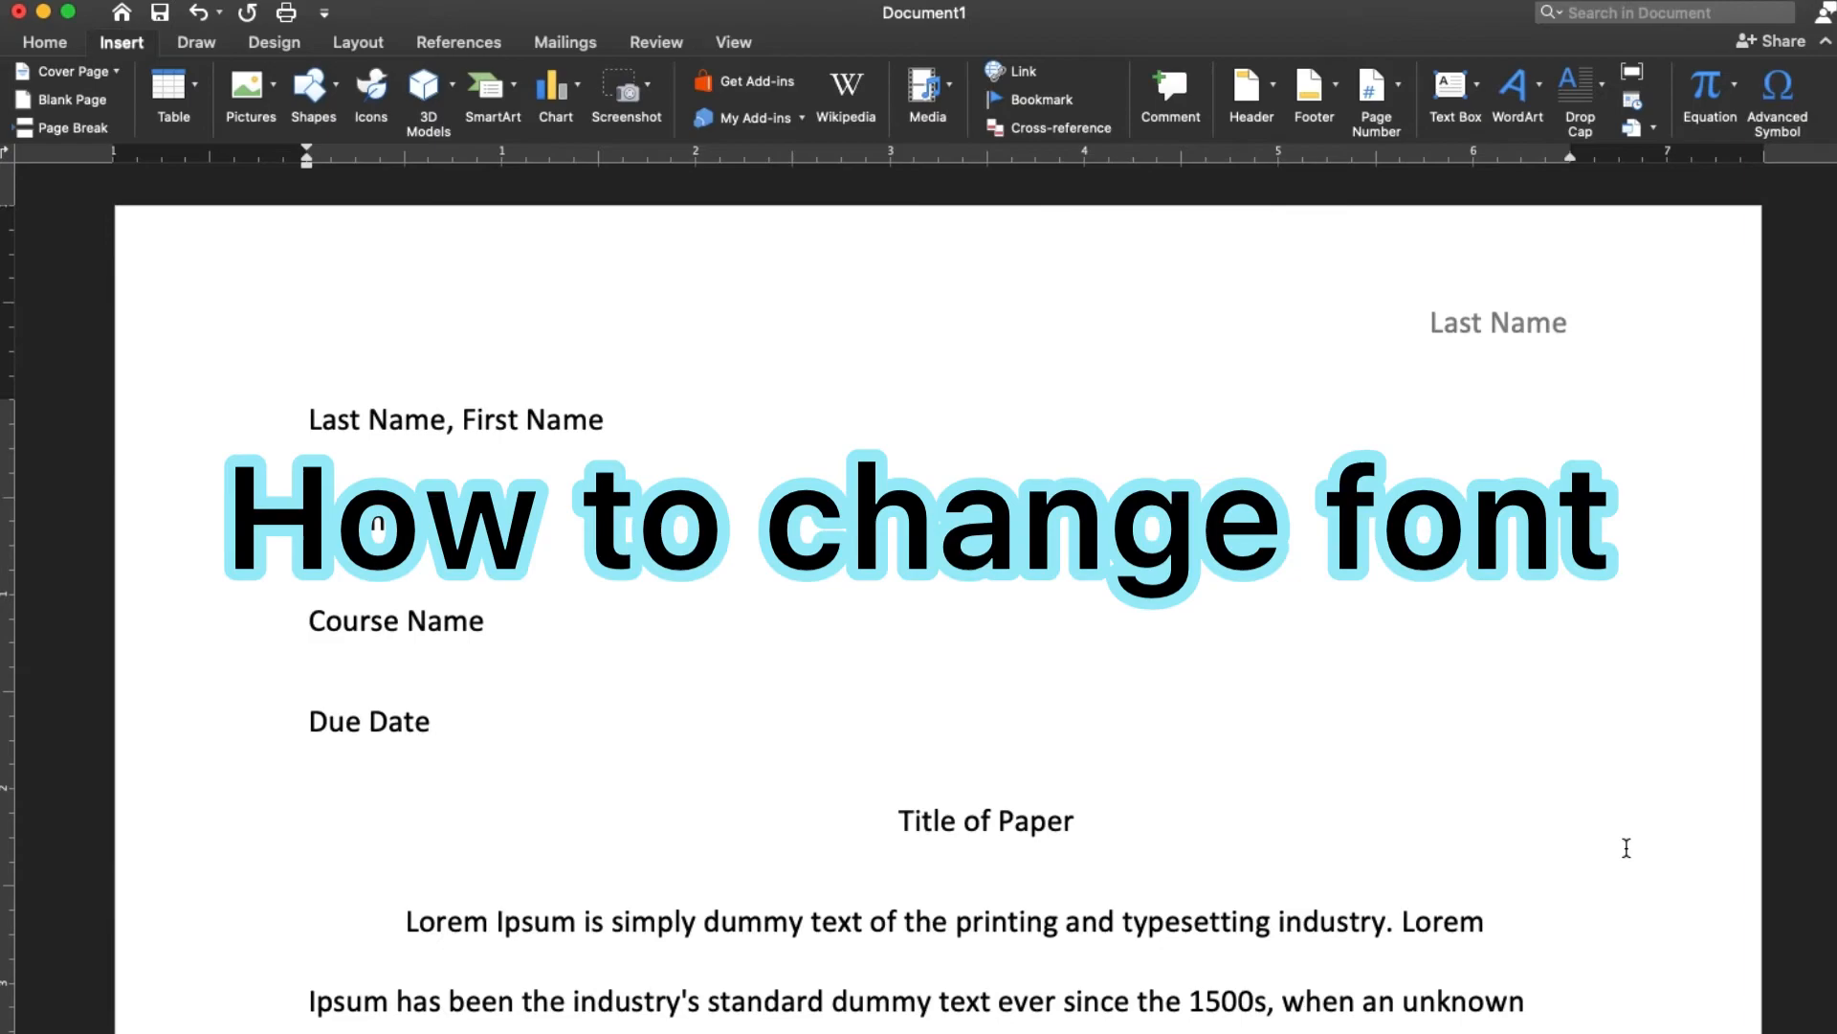
Set the font of the entire body text to Times New Roman
key("super+a")
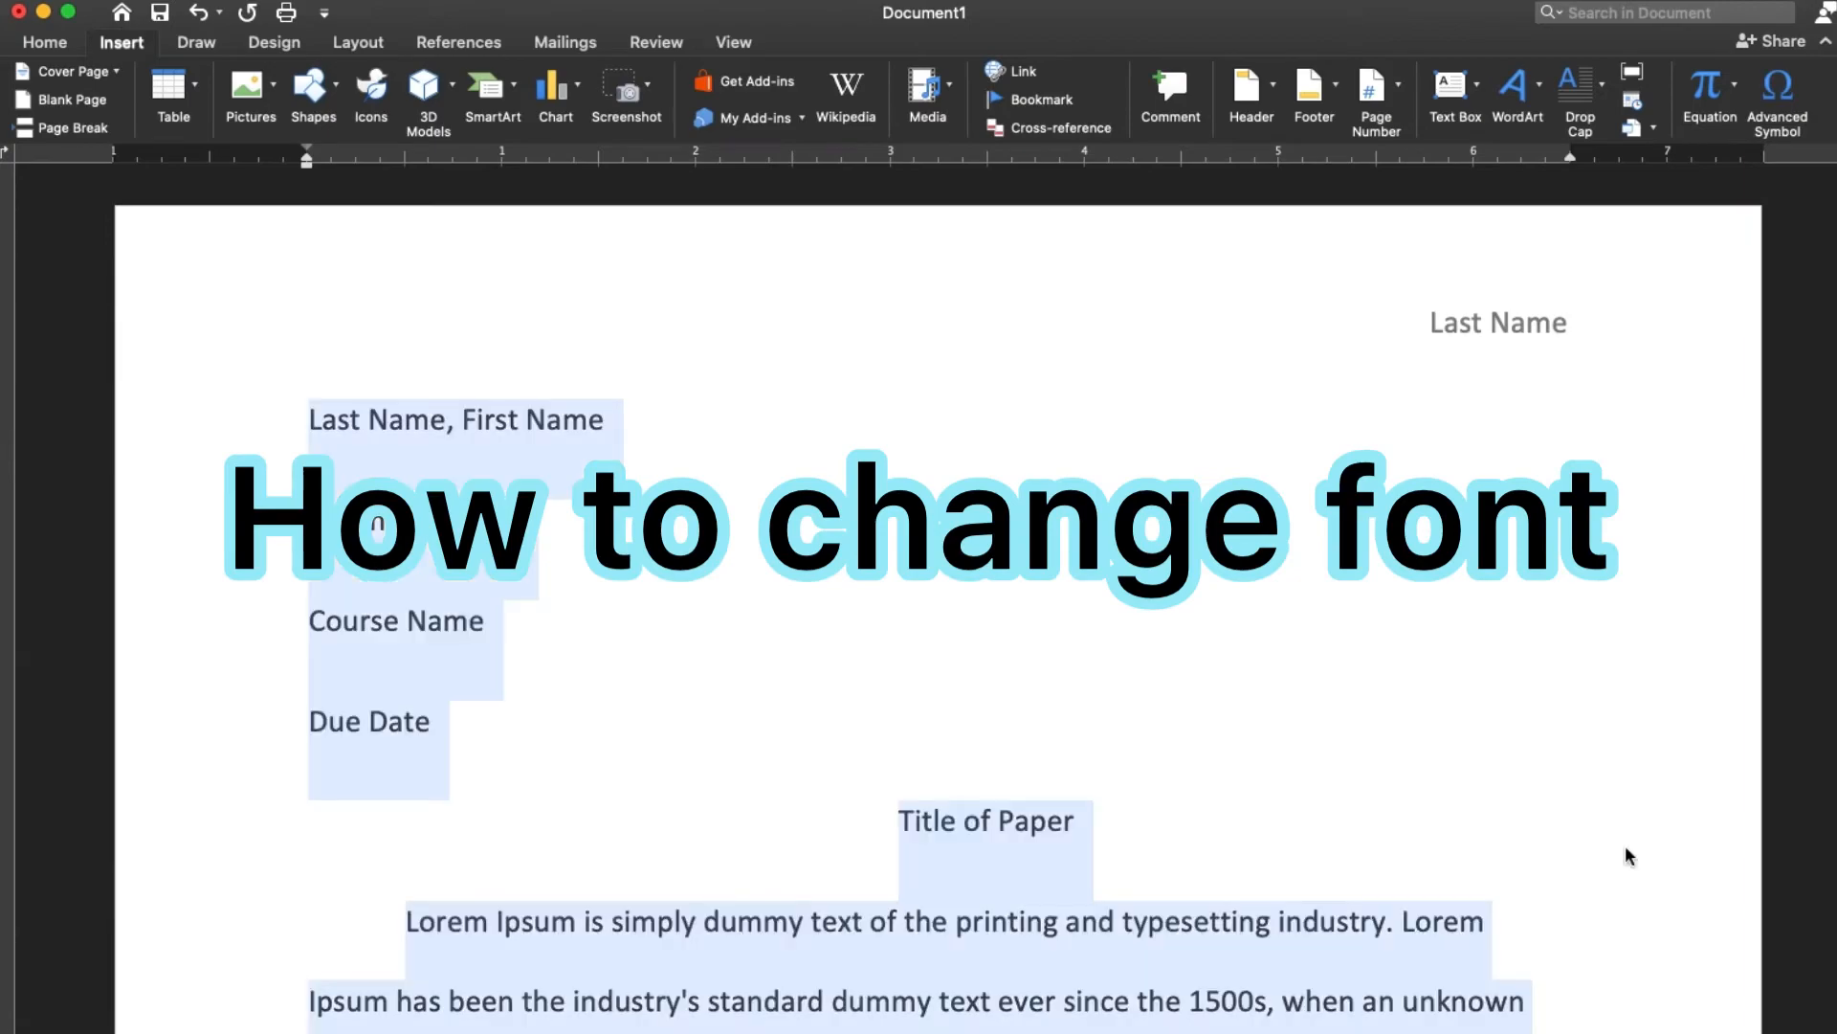
left_click(44, 39)
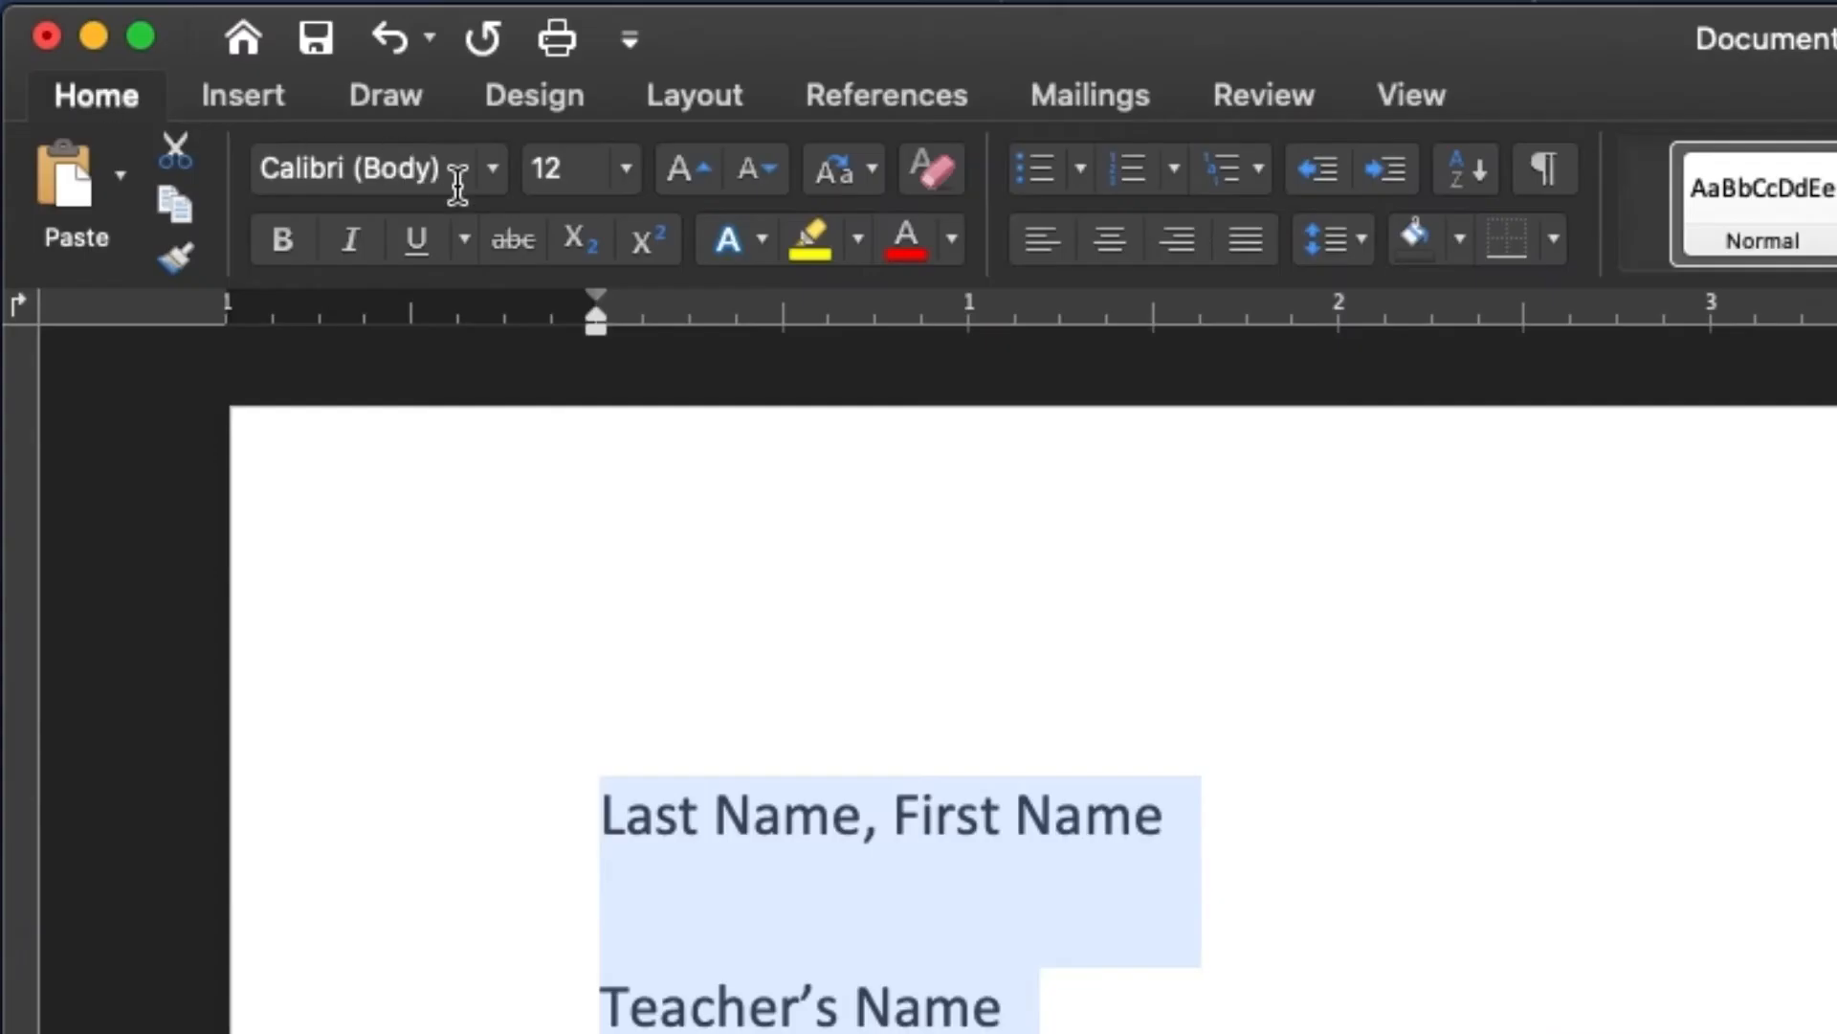
left_click(579, 177)
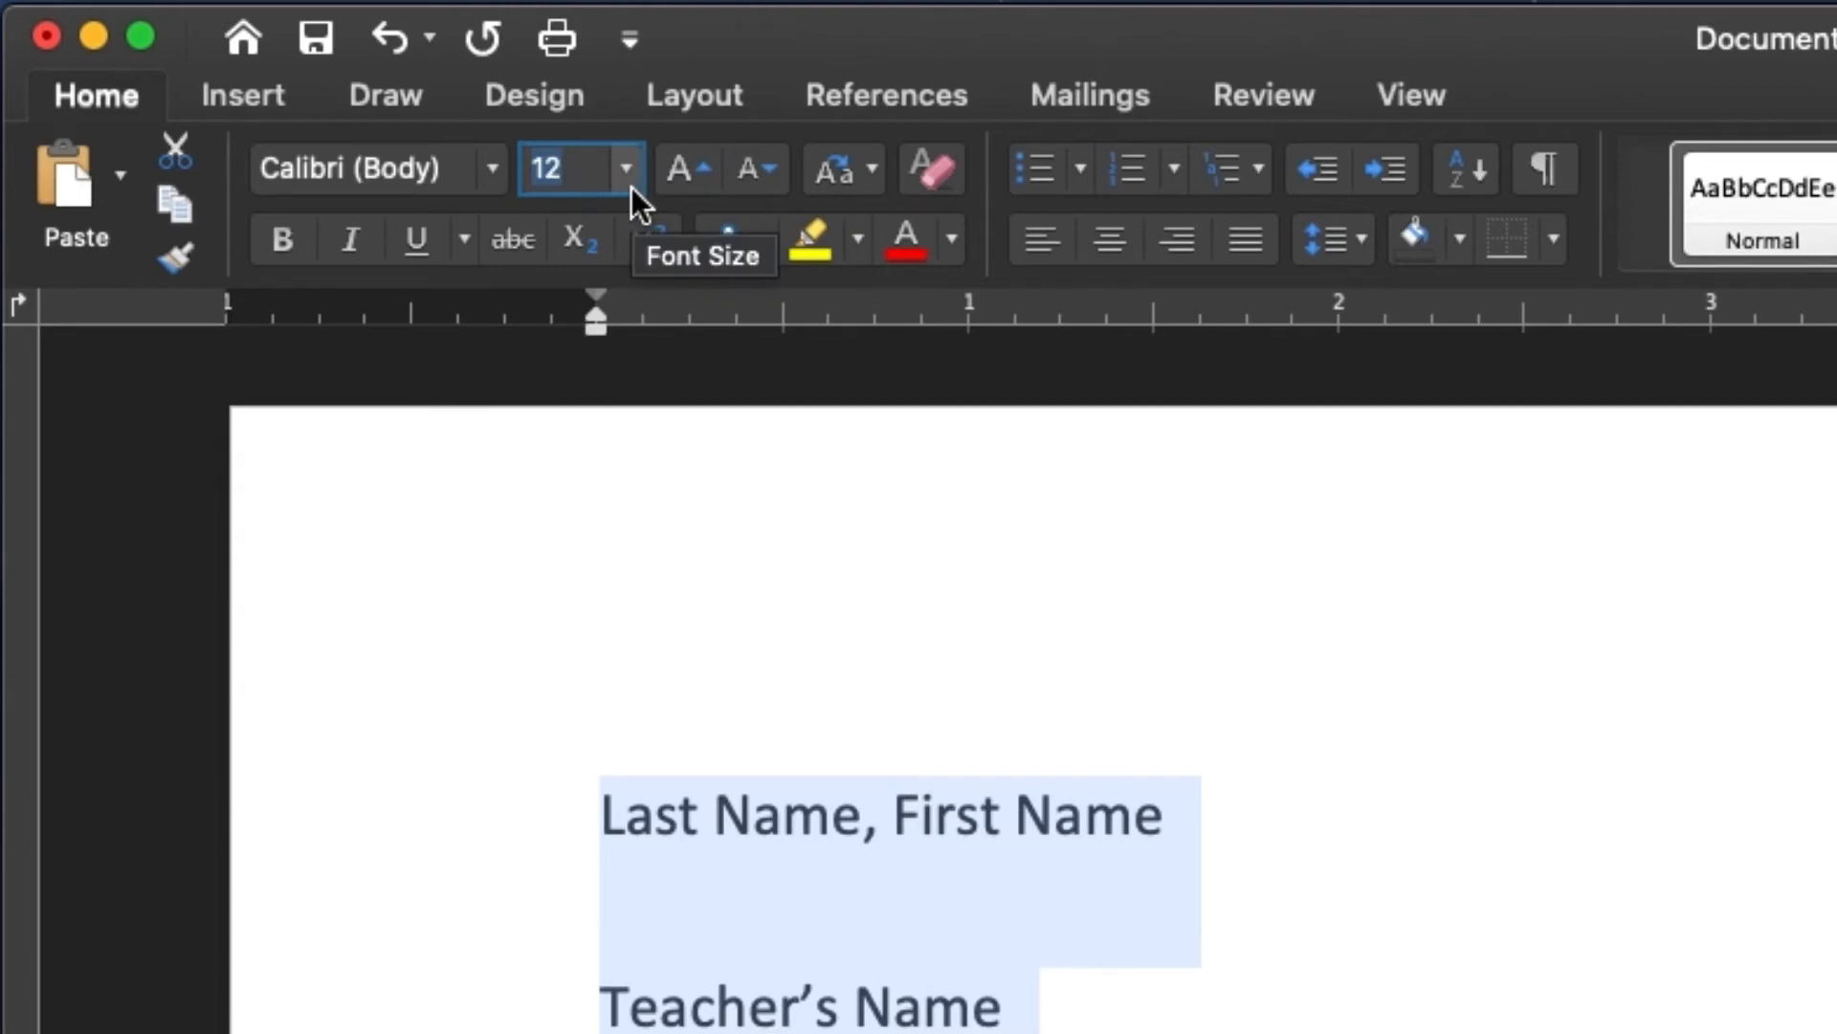
left_click(499, 182)
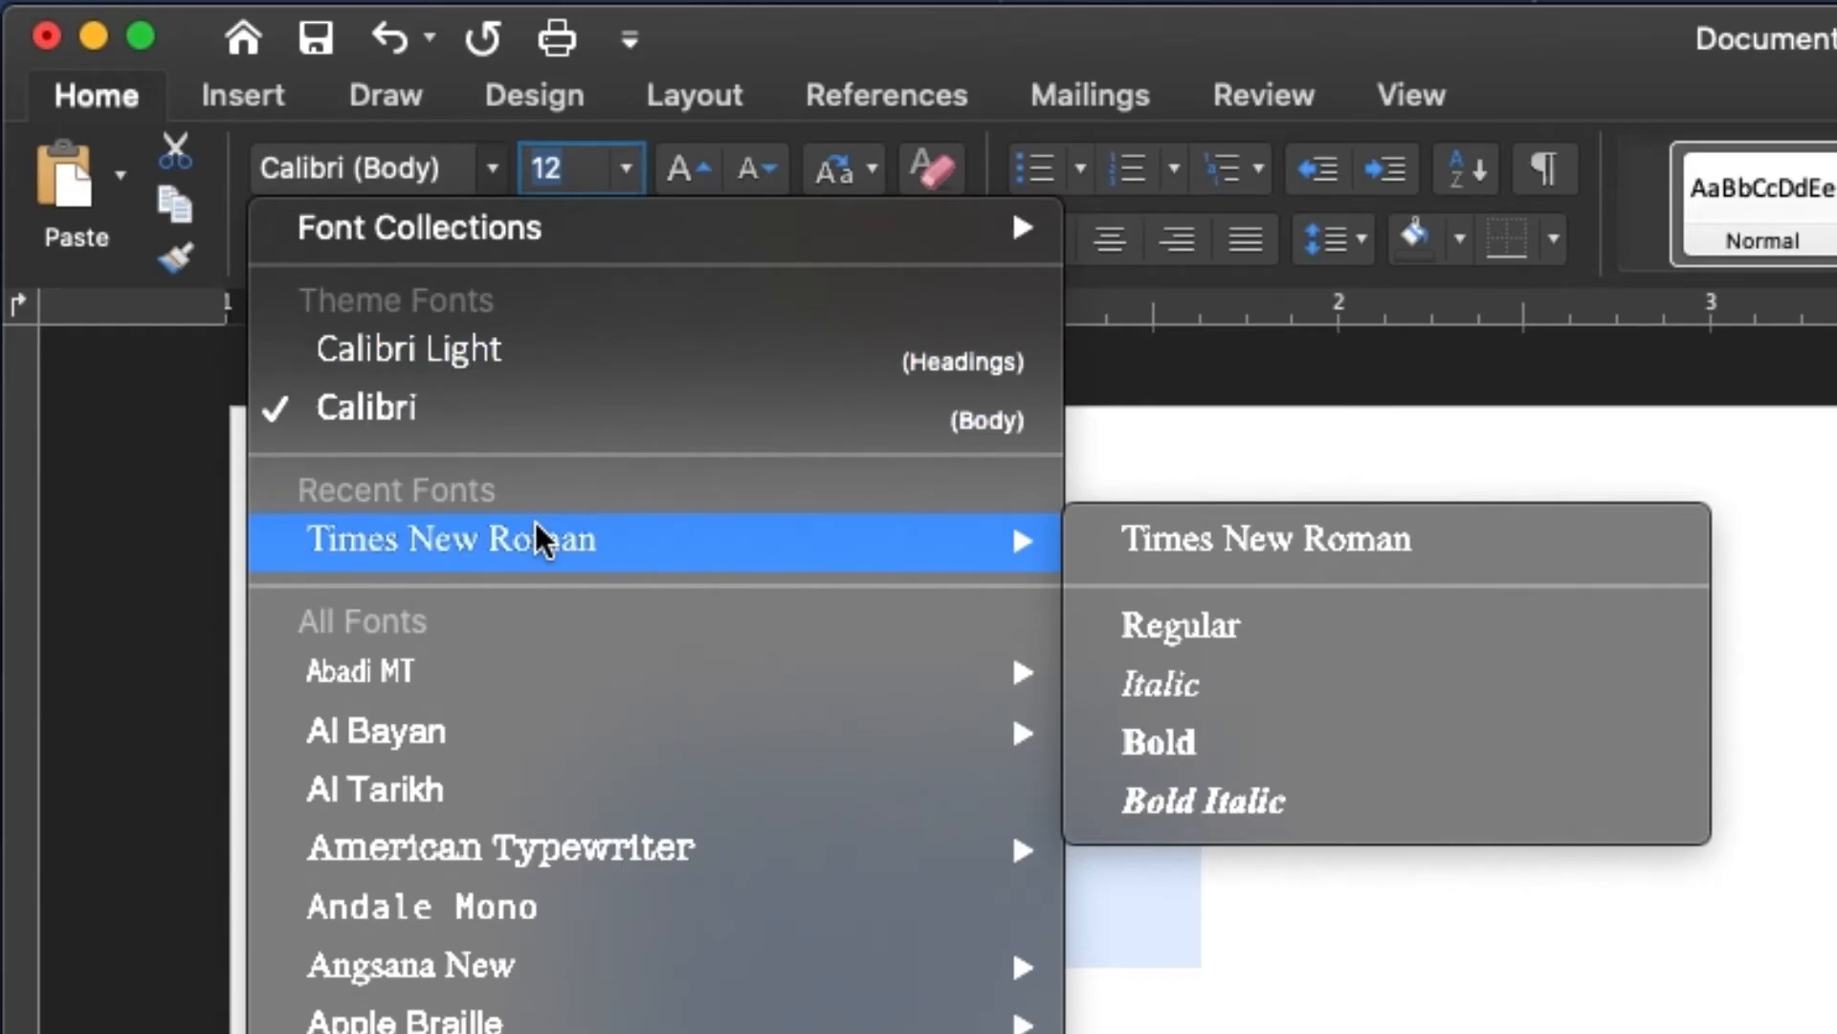
left_click(534, 529)
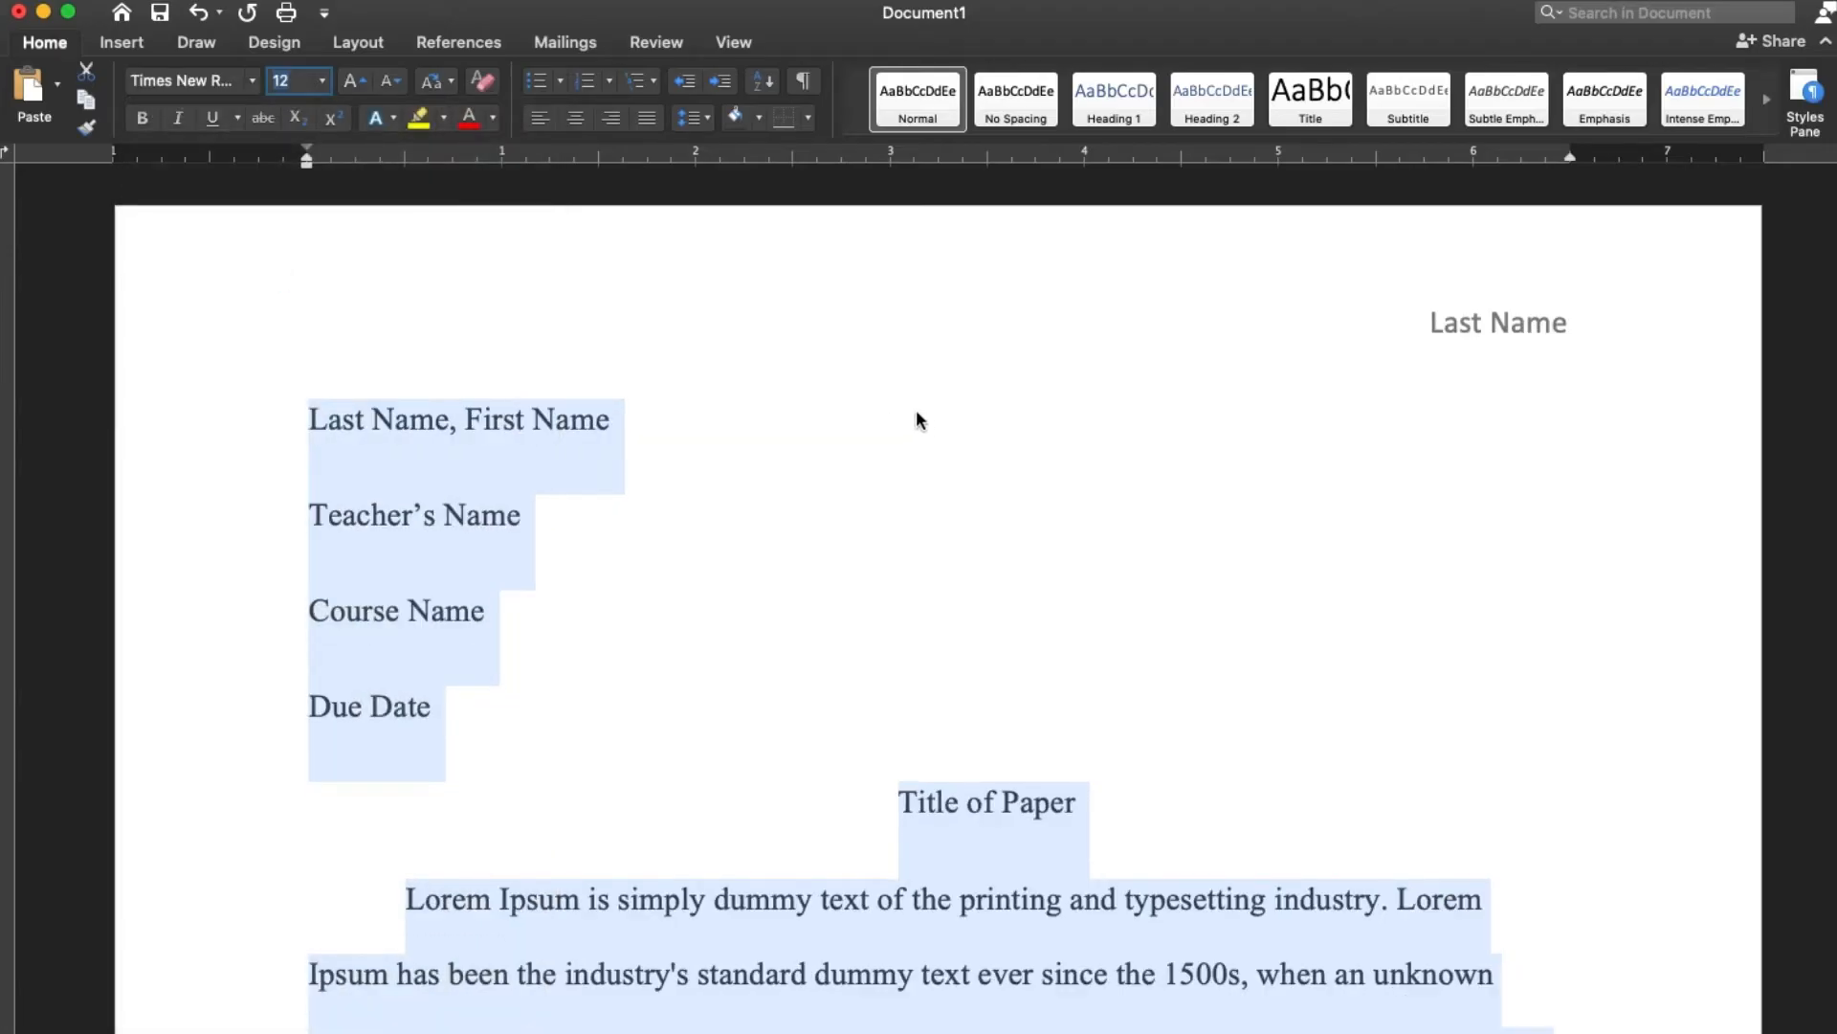
left_click(919, 411)
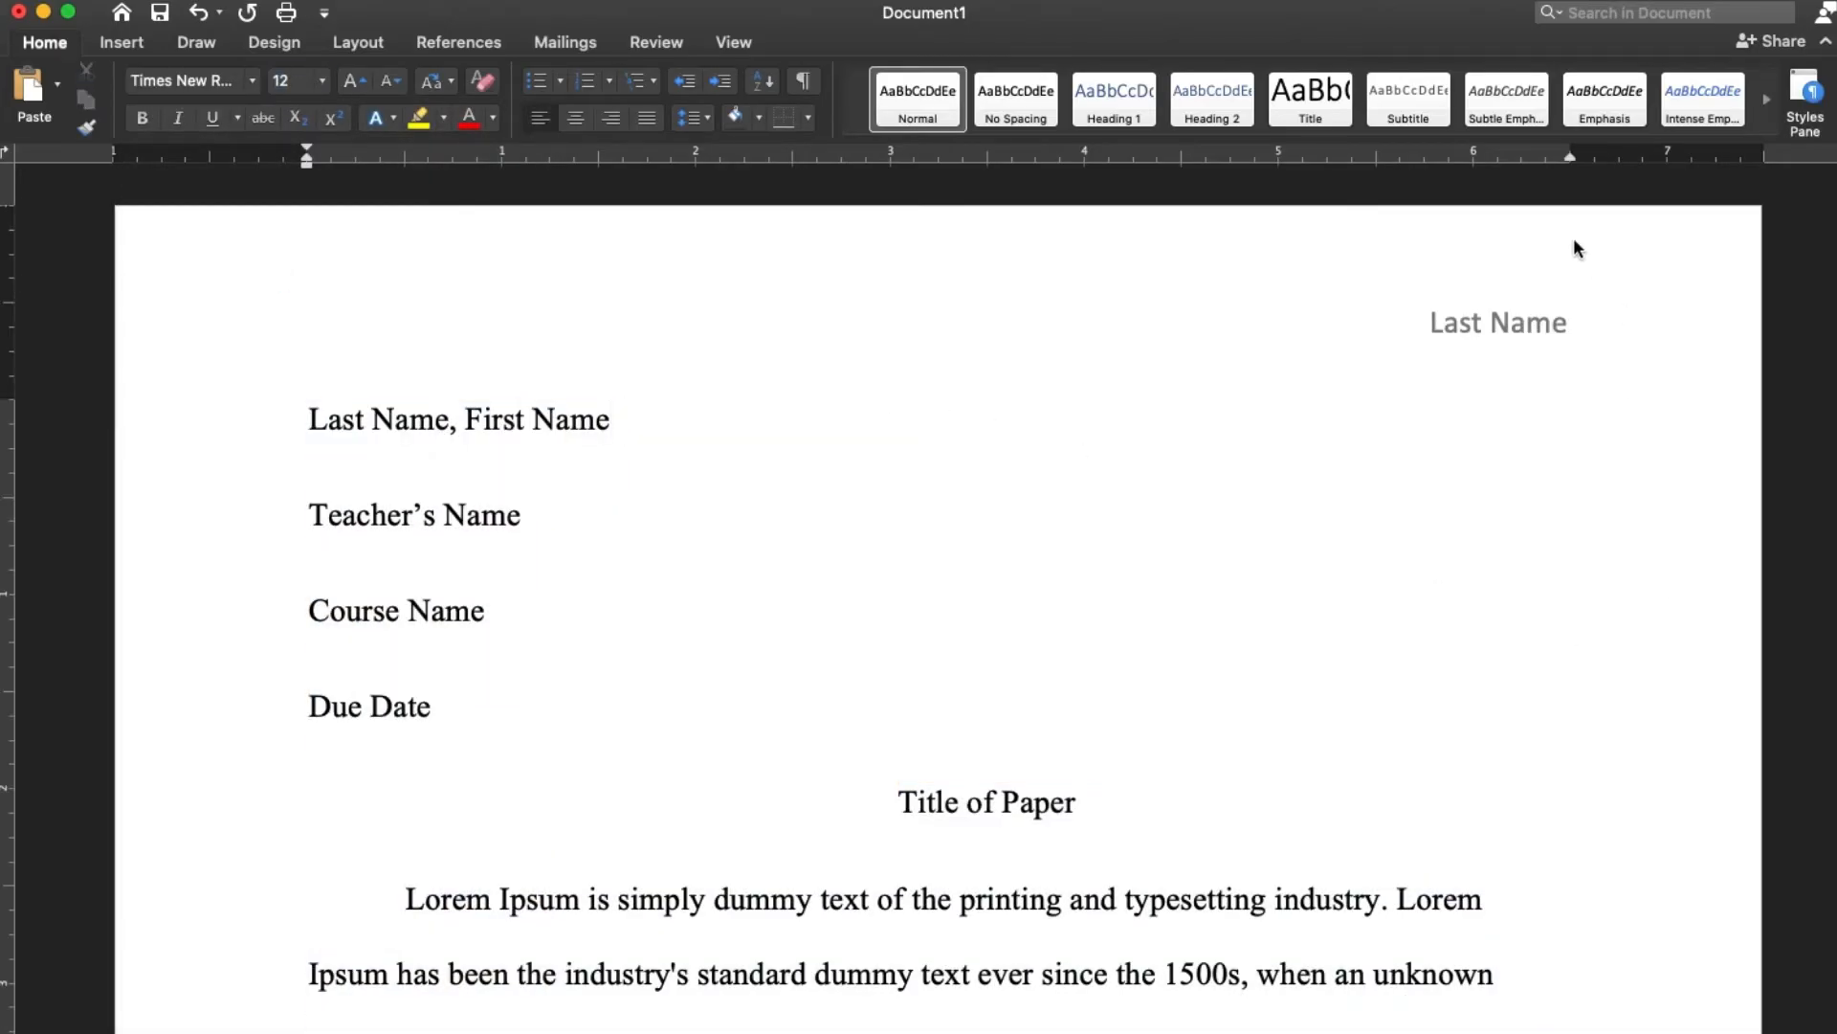
Change the font of the "Last Name" header text to Times New Roman
double_click(1577, 324)
left_click_drag(1576, 324, 1432, 320)
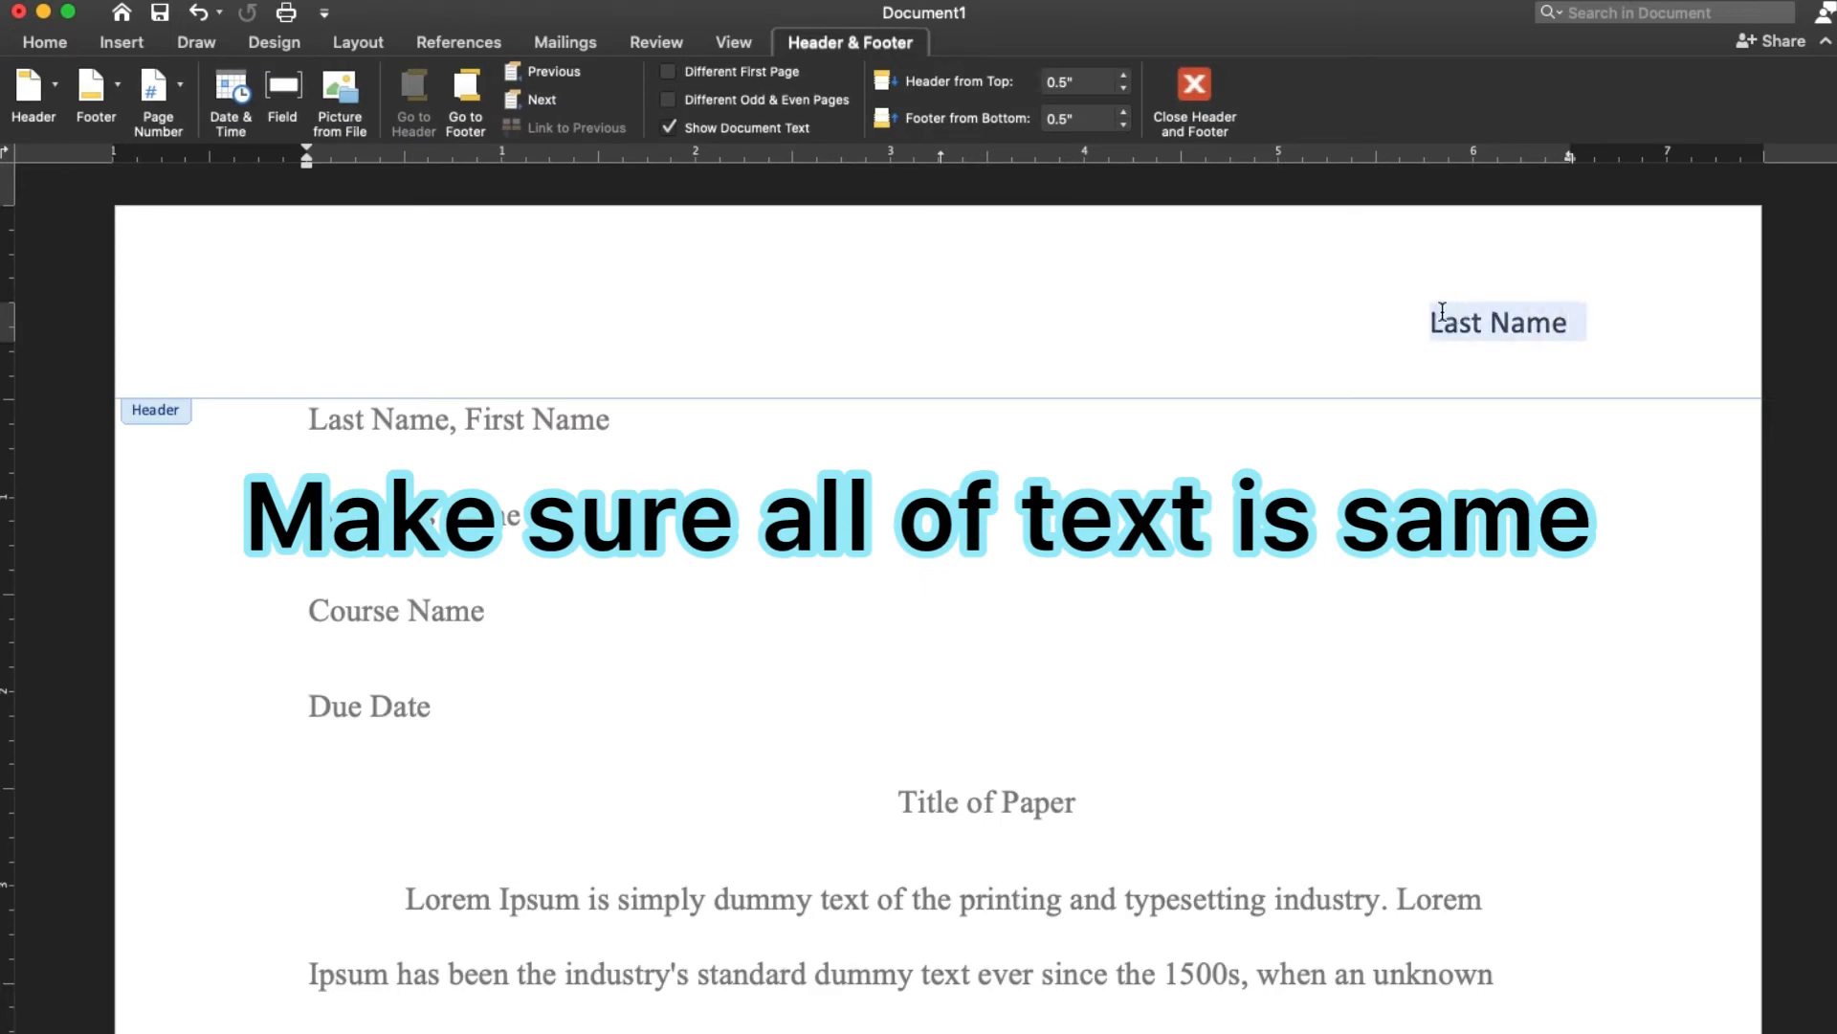
left_click(33, 43)
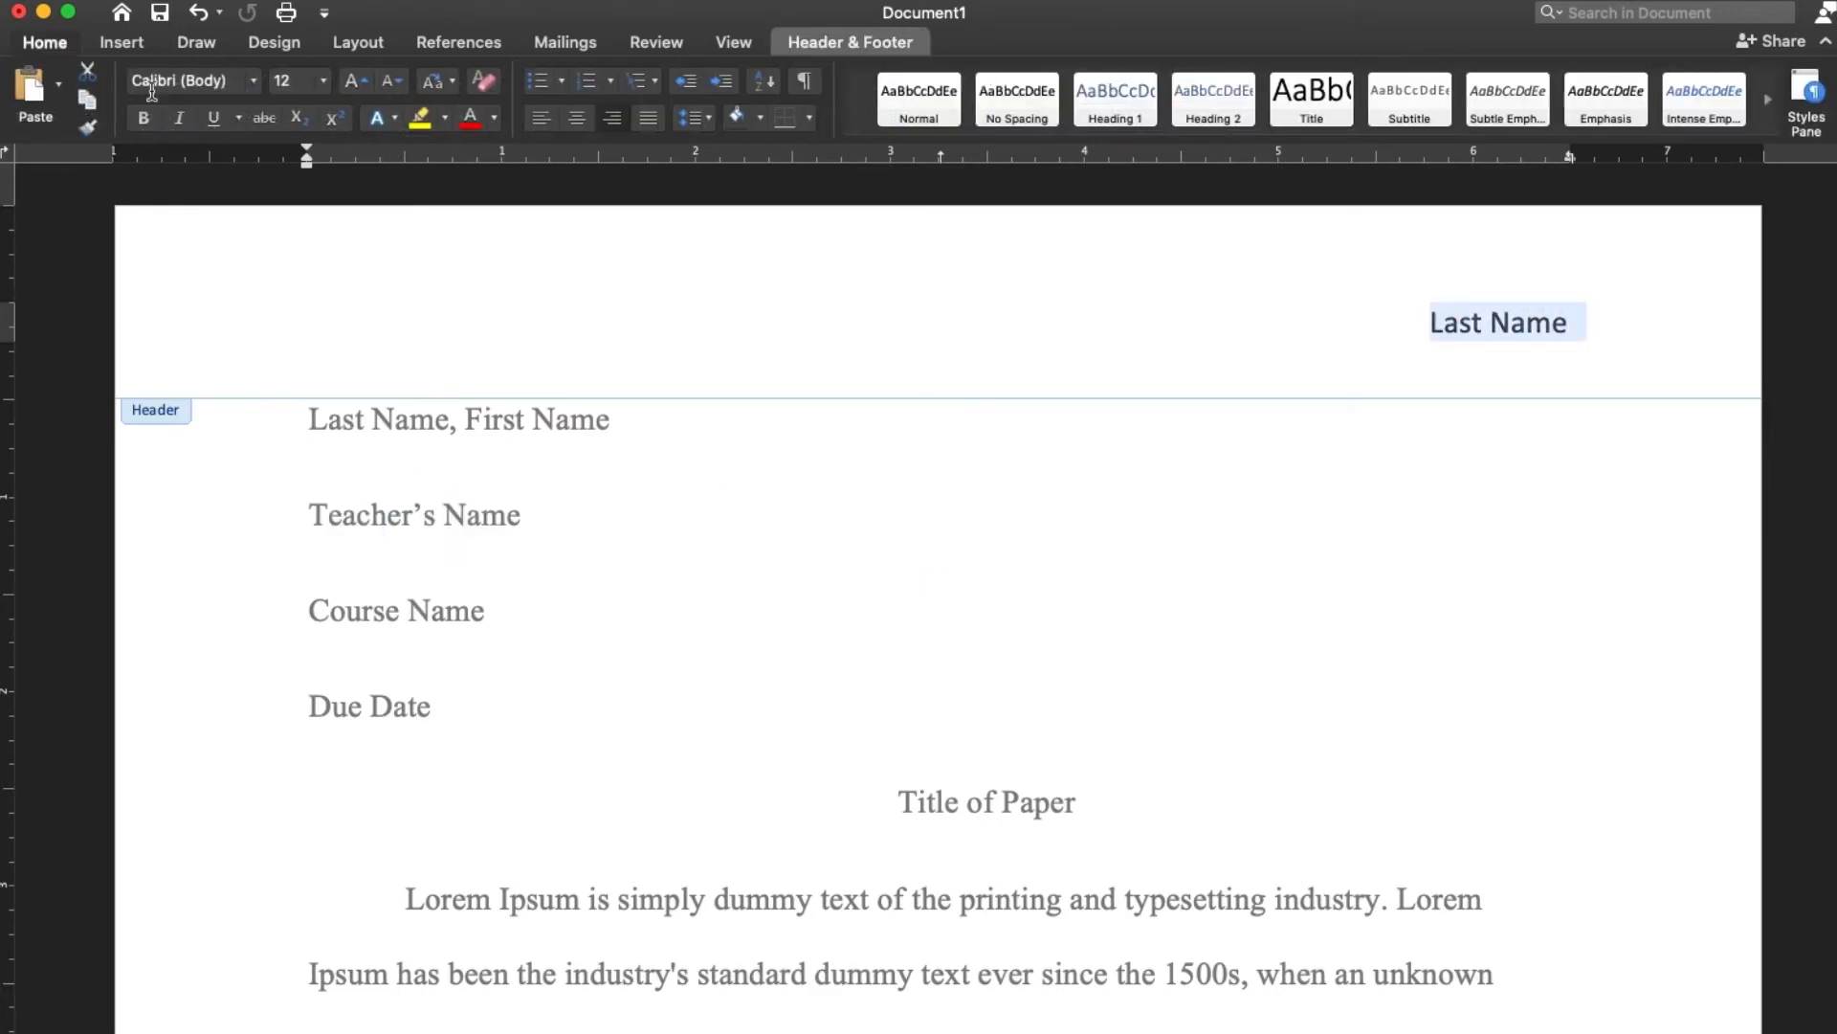
left_click(252, 80)
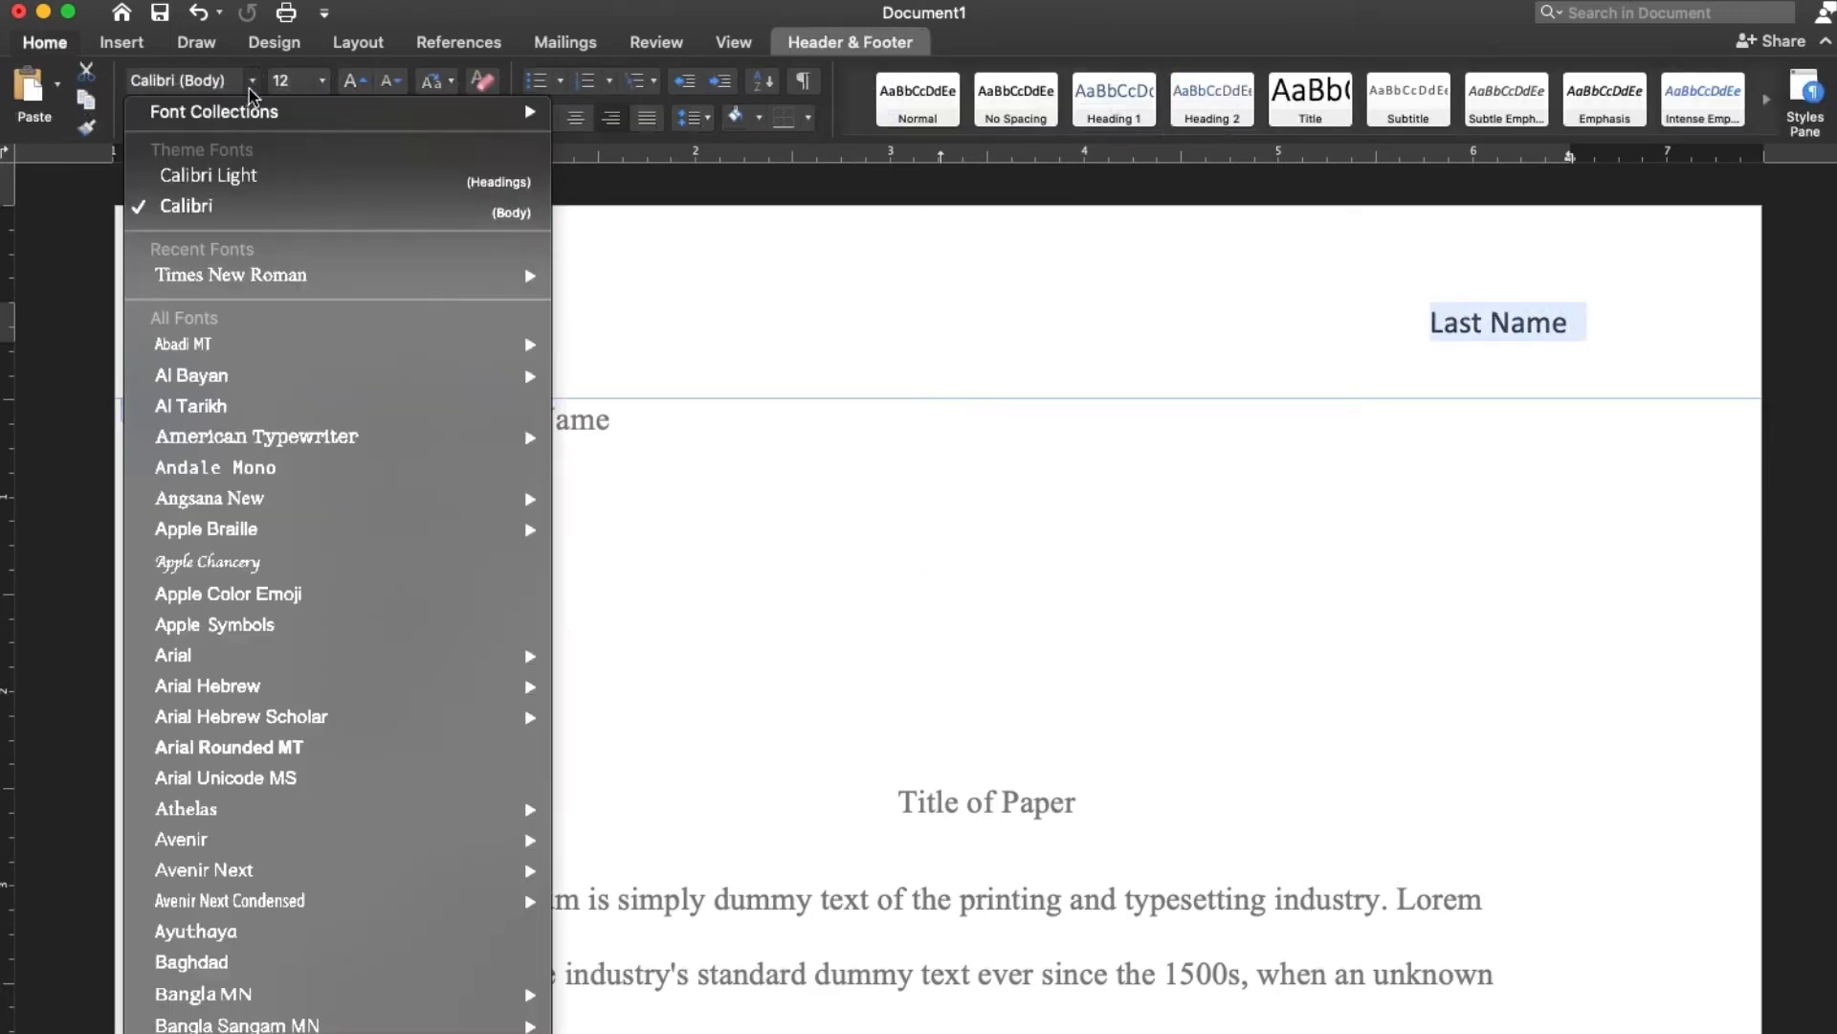
left_click(263, 276)
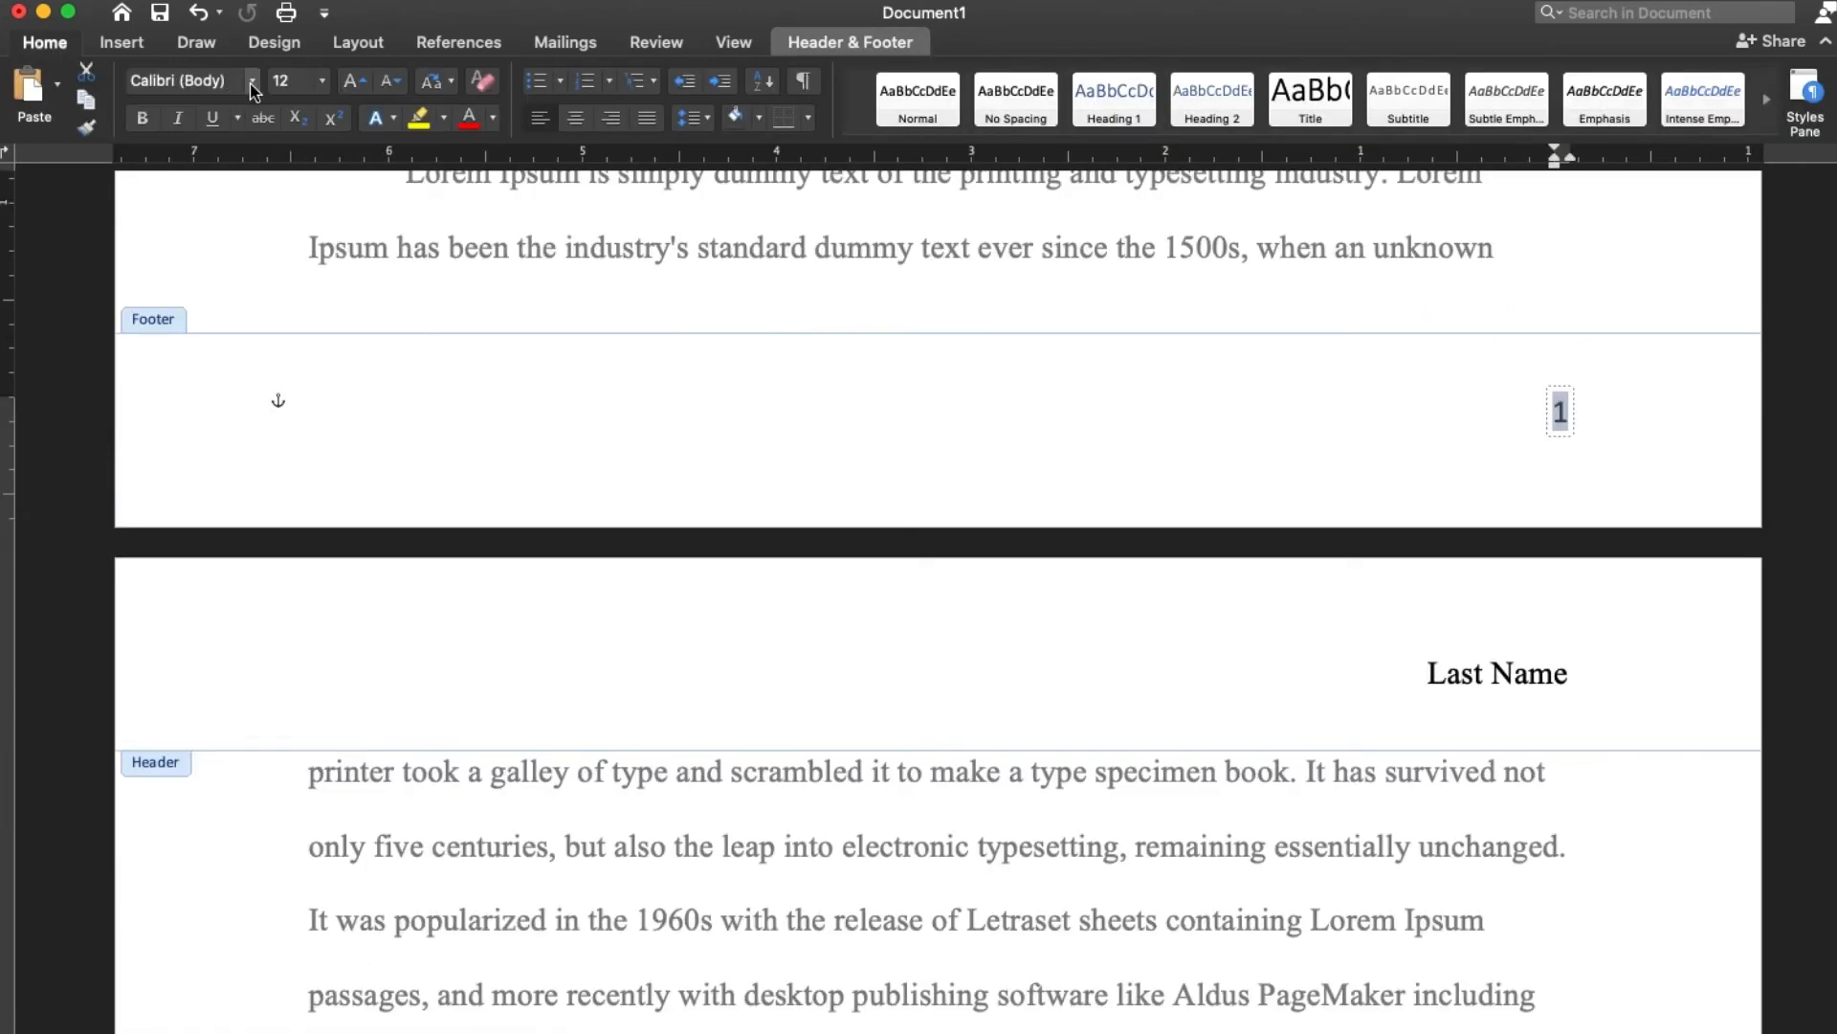
Change the footer page number's font to Times New Roman and return to the body text
left_click(252, 80)
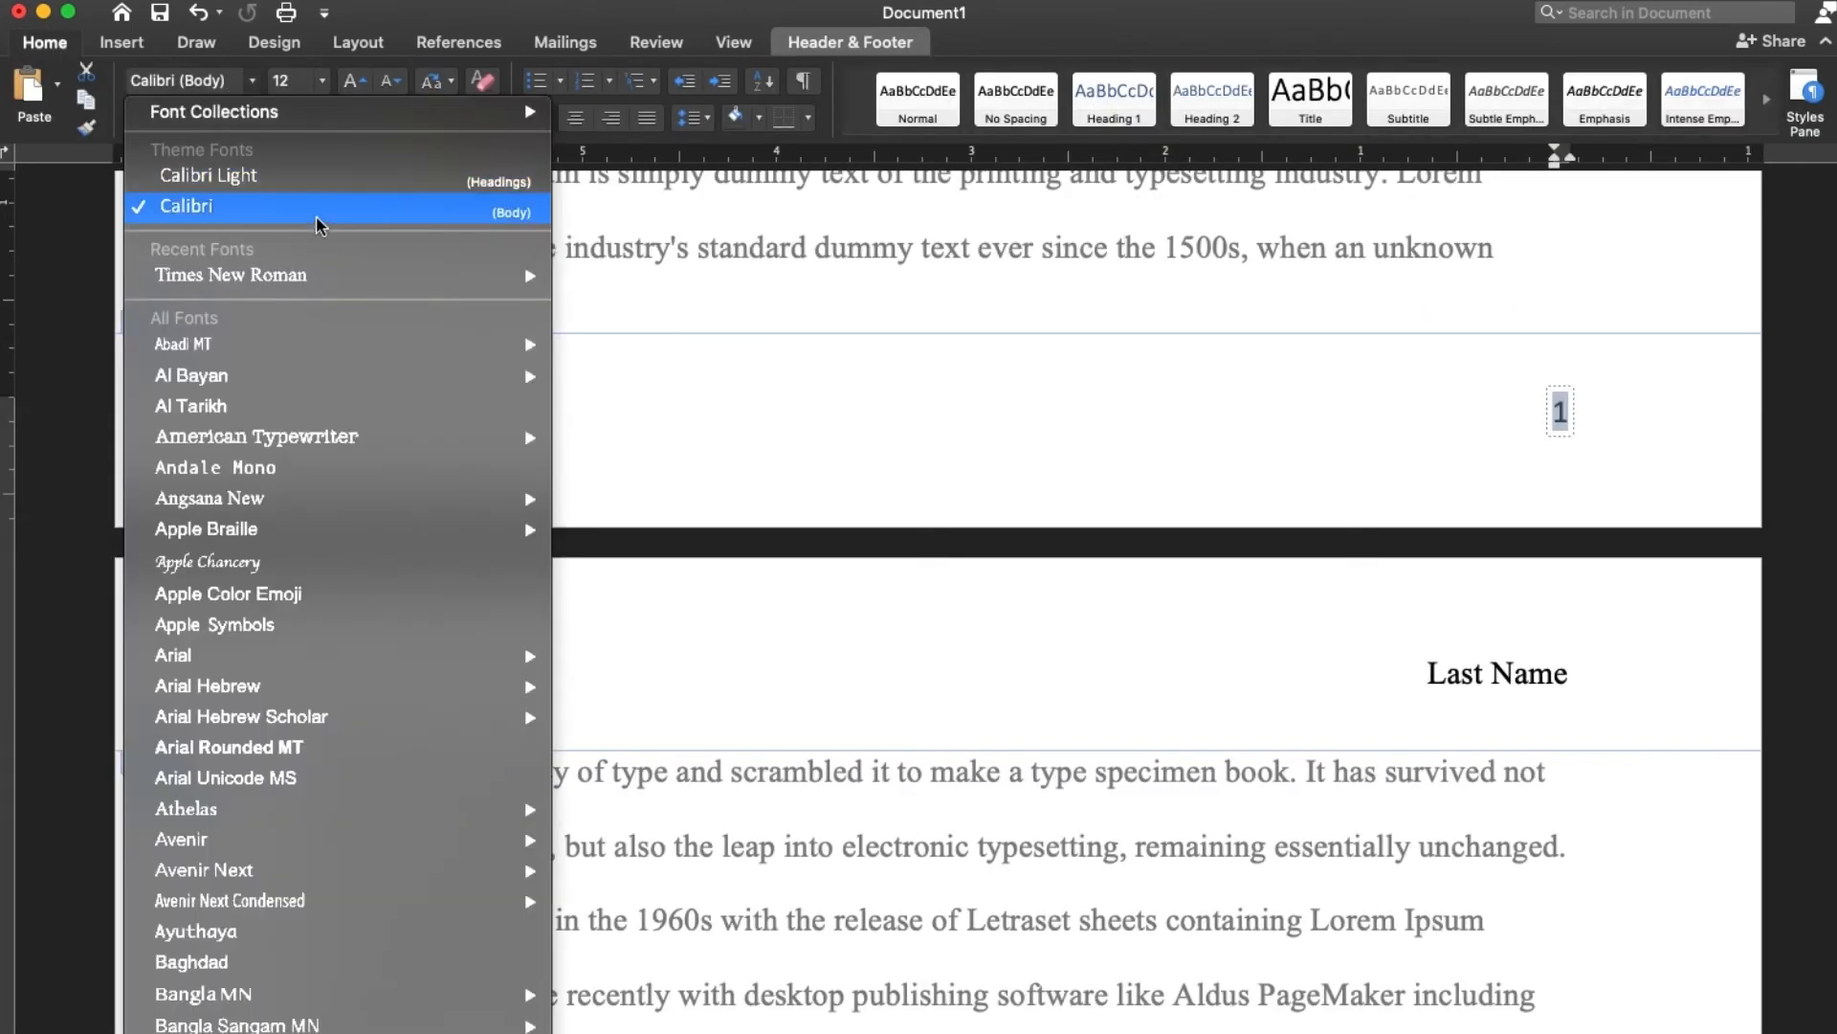
left_click(320, 273)
left_click(109, 403)
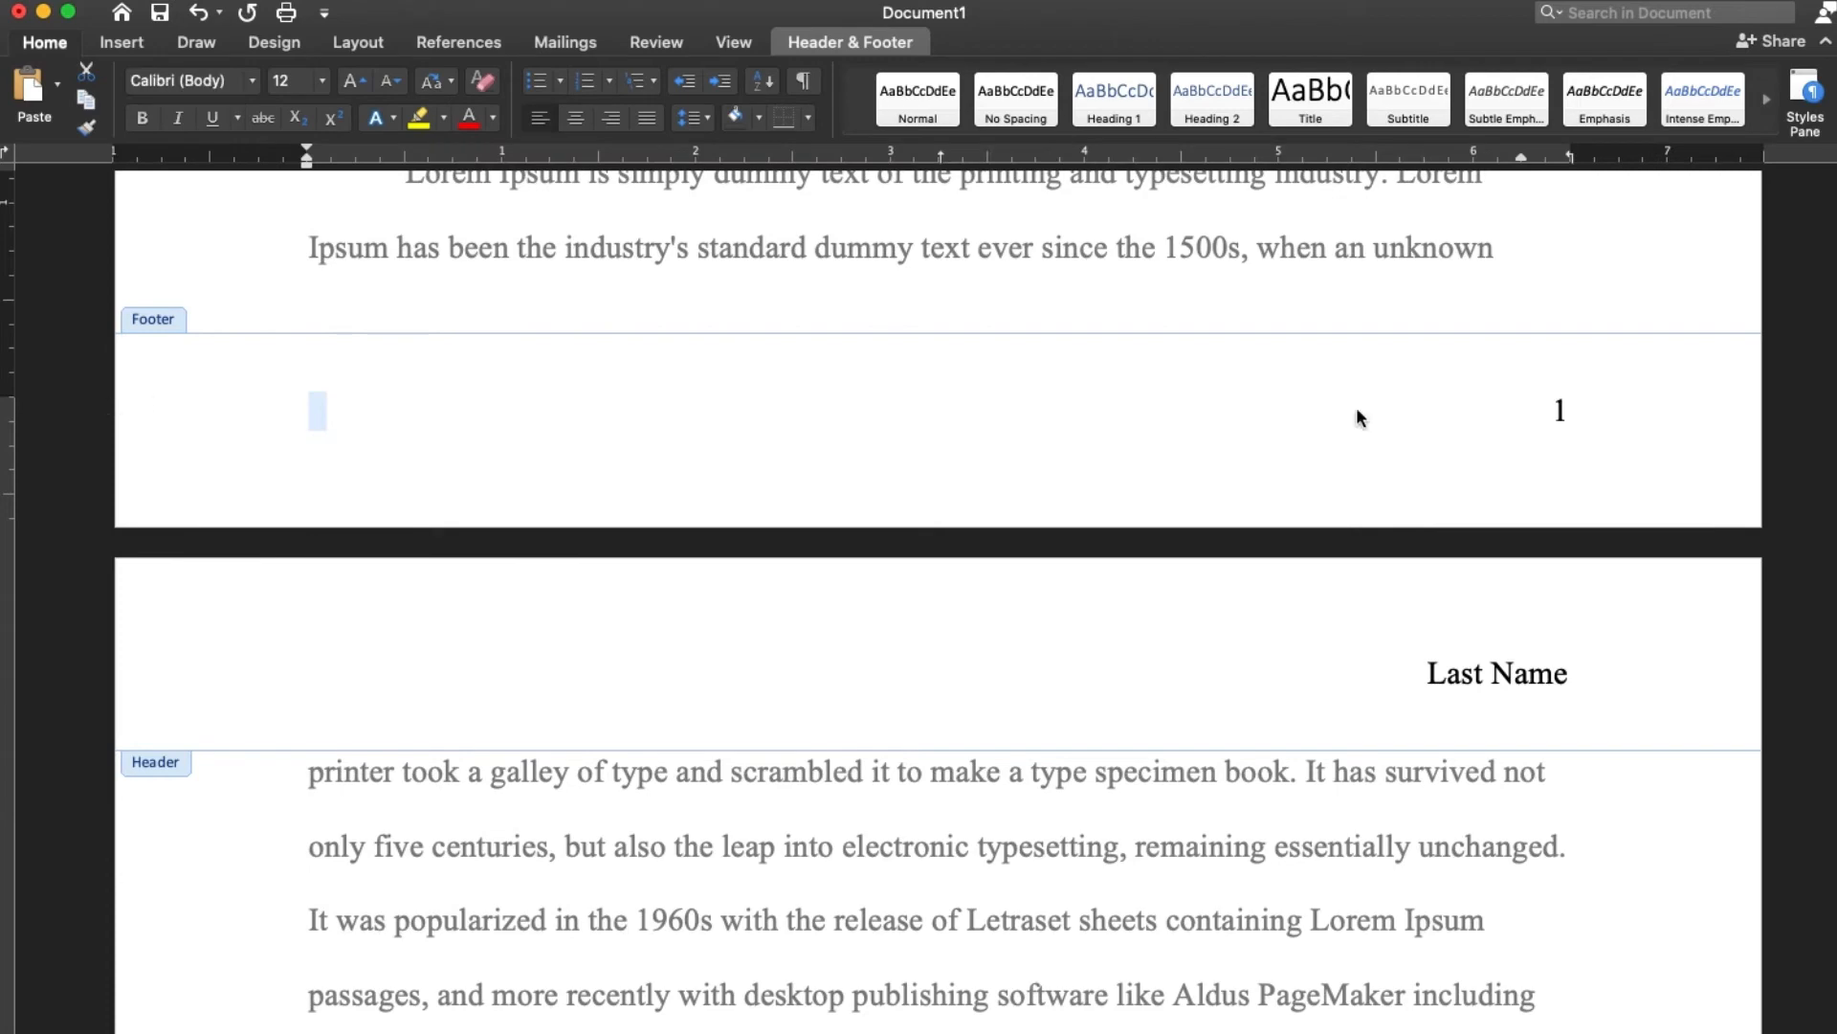
left_click(1767, 409)
double_click(1661, 245)
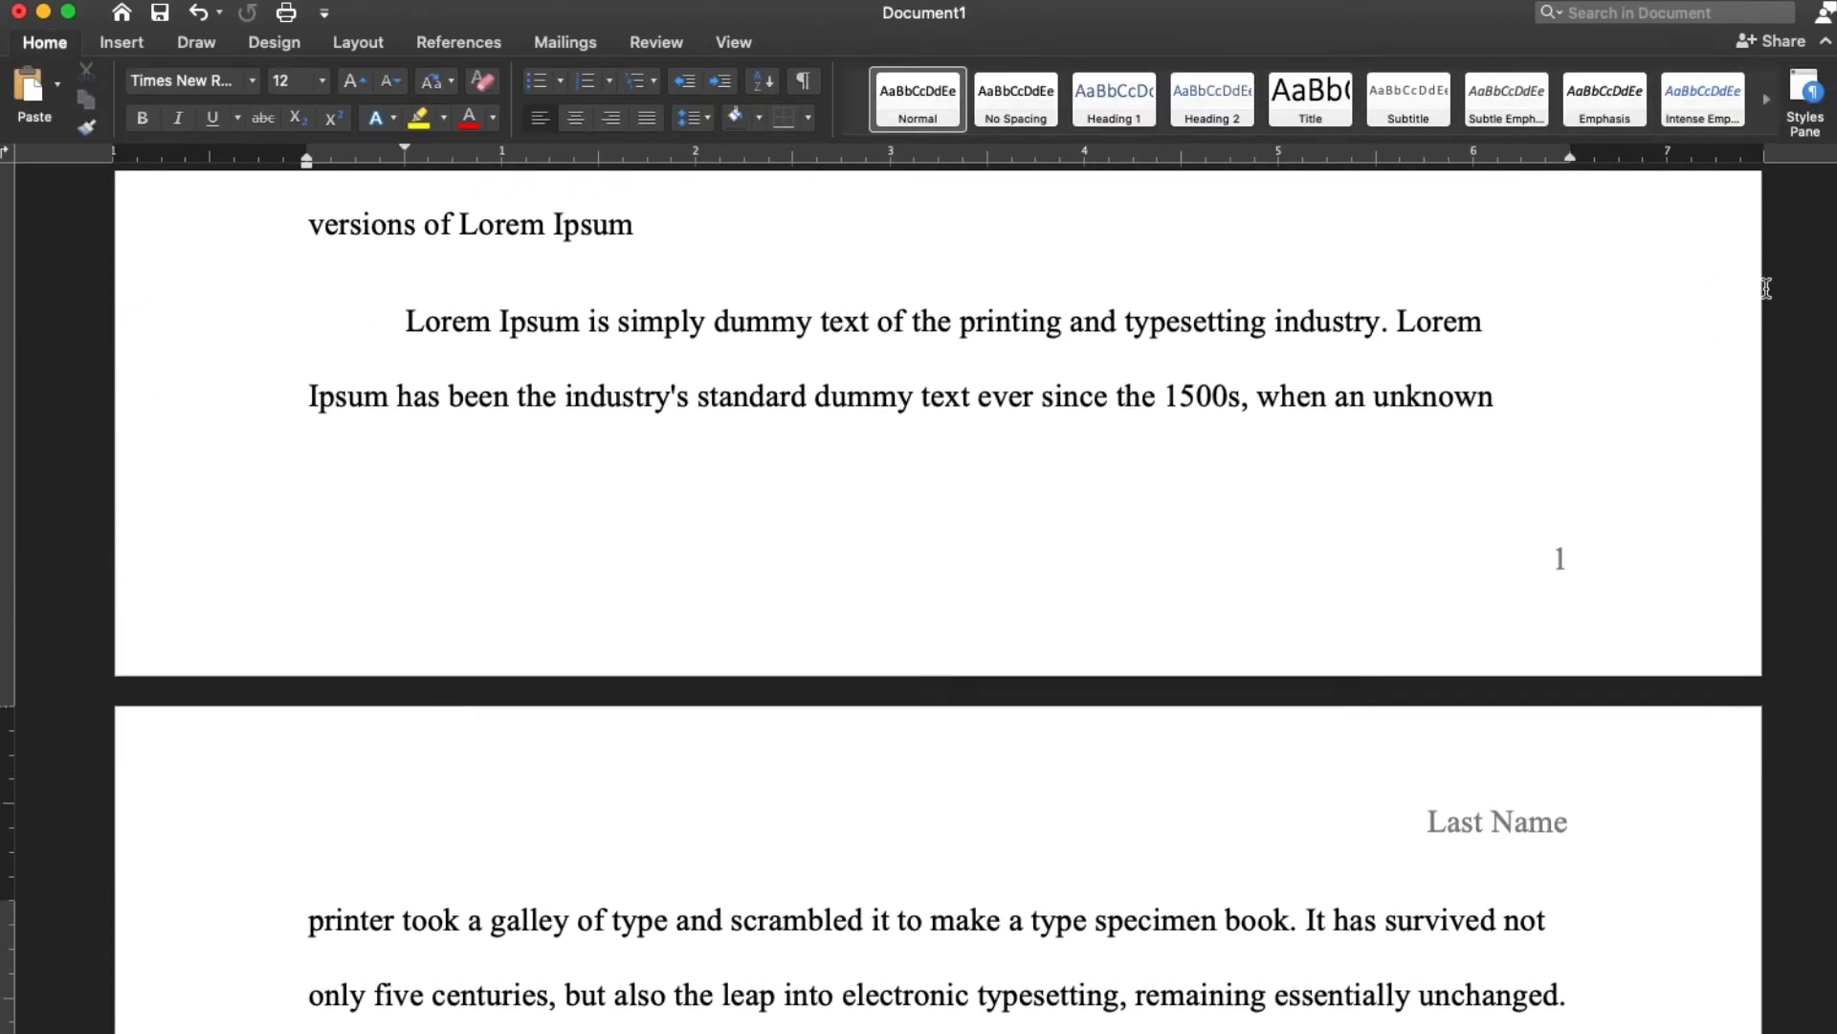
scroll(1766, 288, "down", 10)
key("super+z")
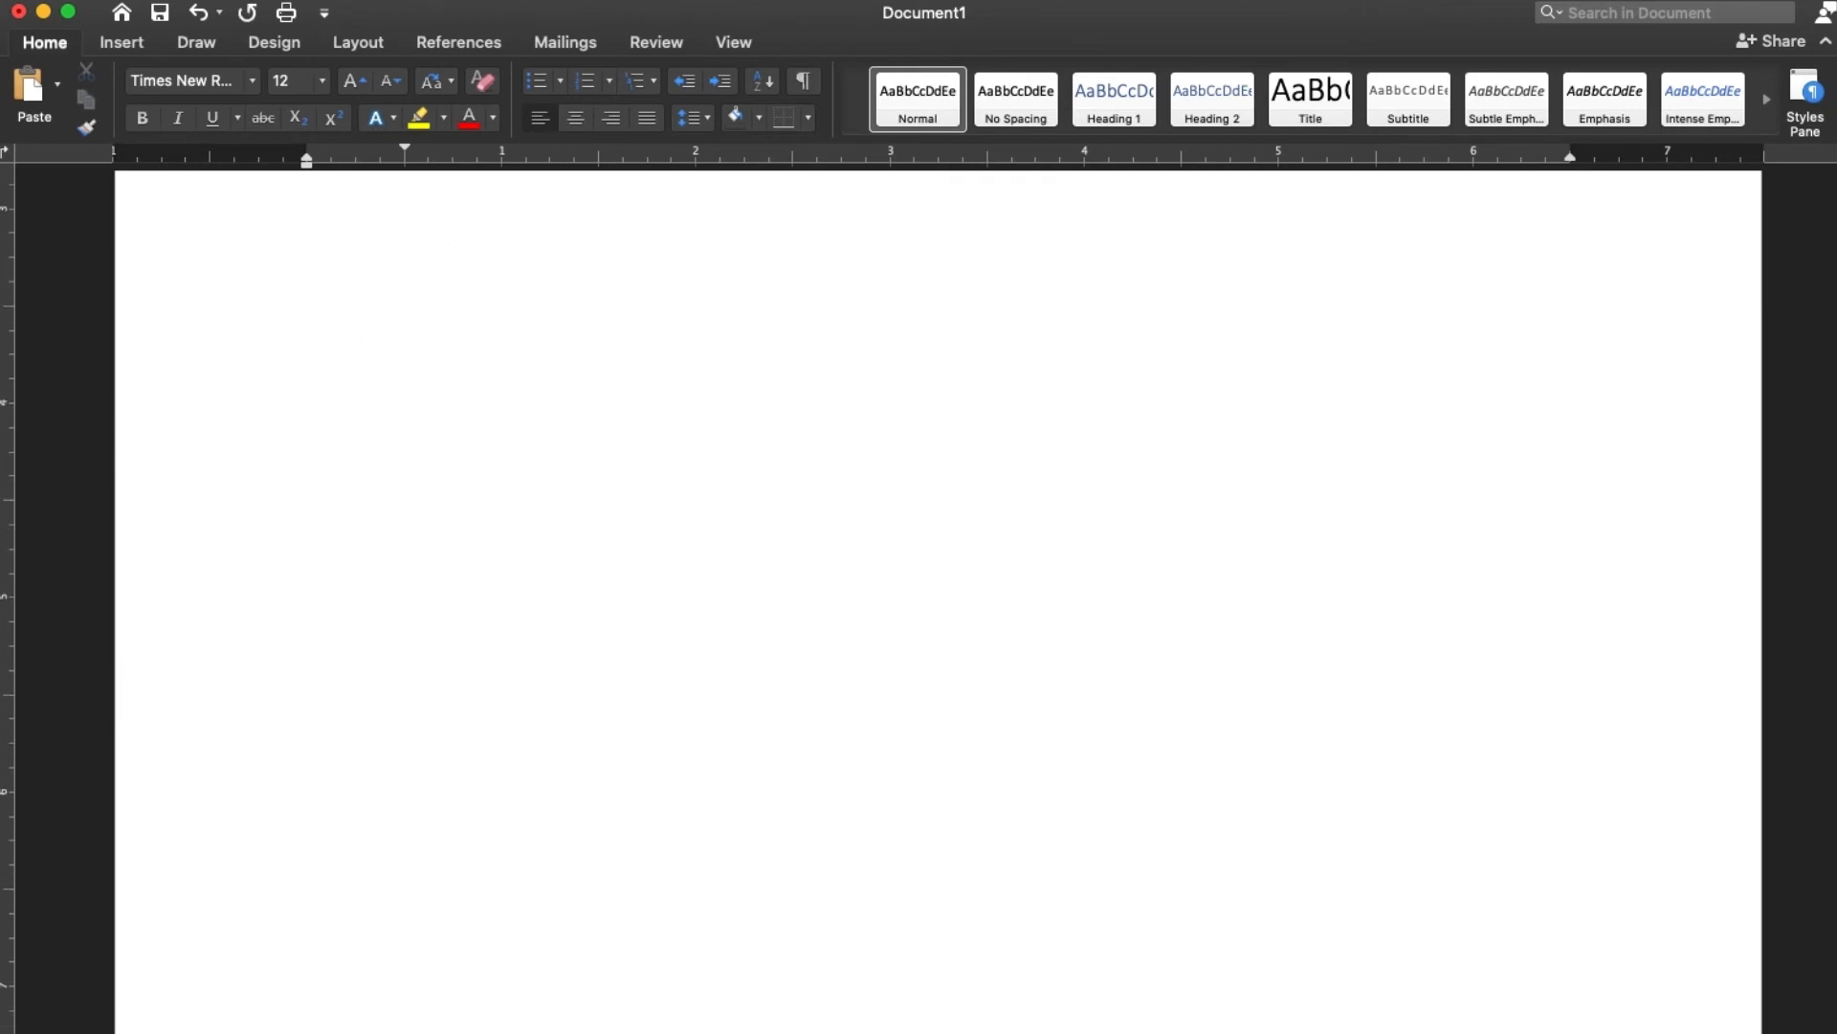
Add the centred heading "Work Cited (Bibliography)" at the start of the page after the body text and begin a new line
scroll(1022, 593, "down", 8)
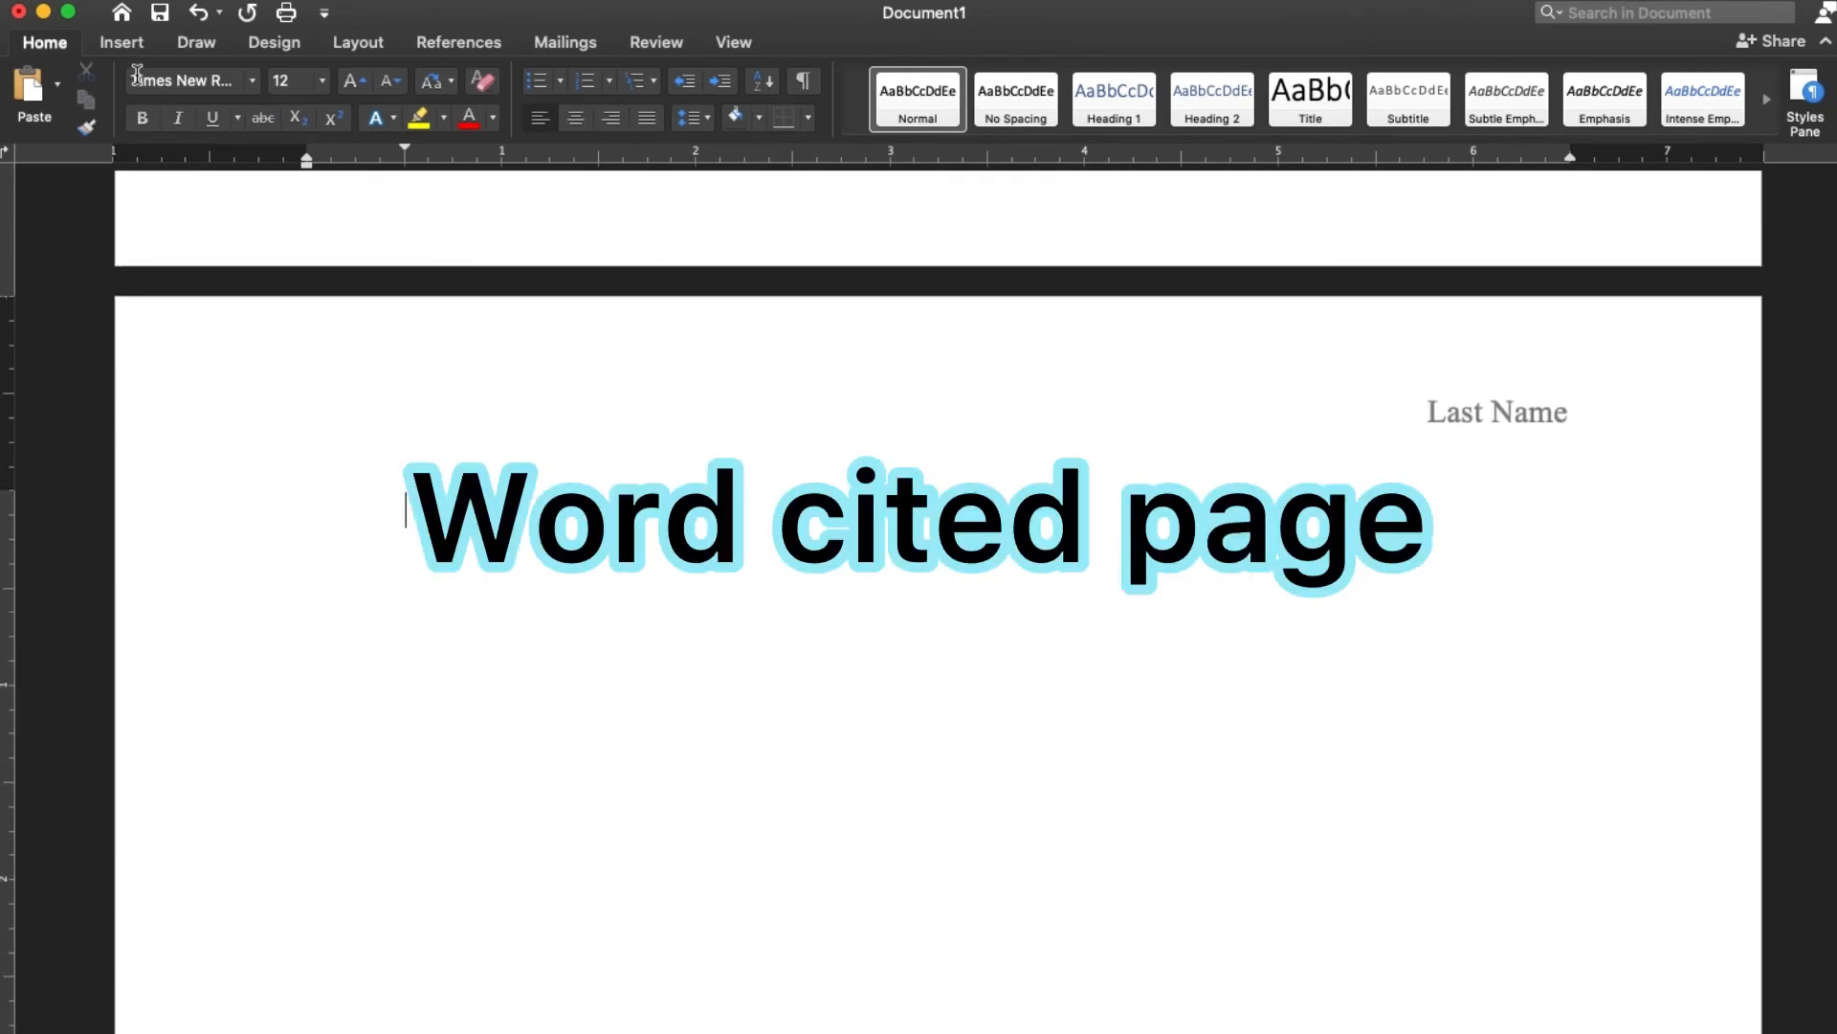
left_click(575, 122)
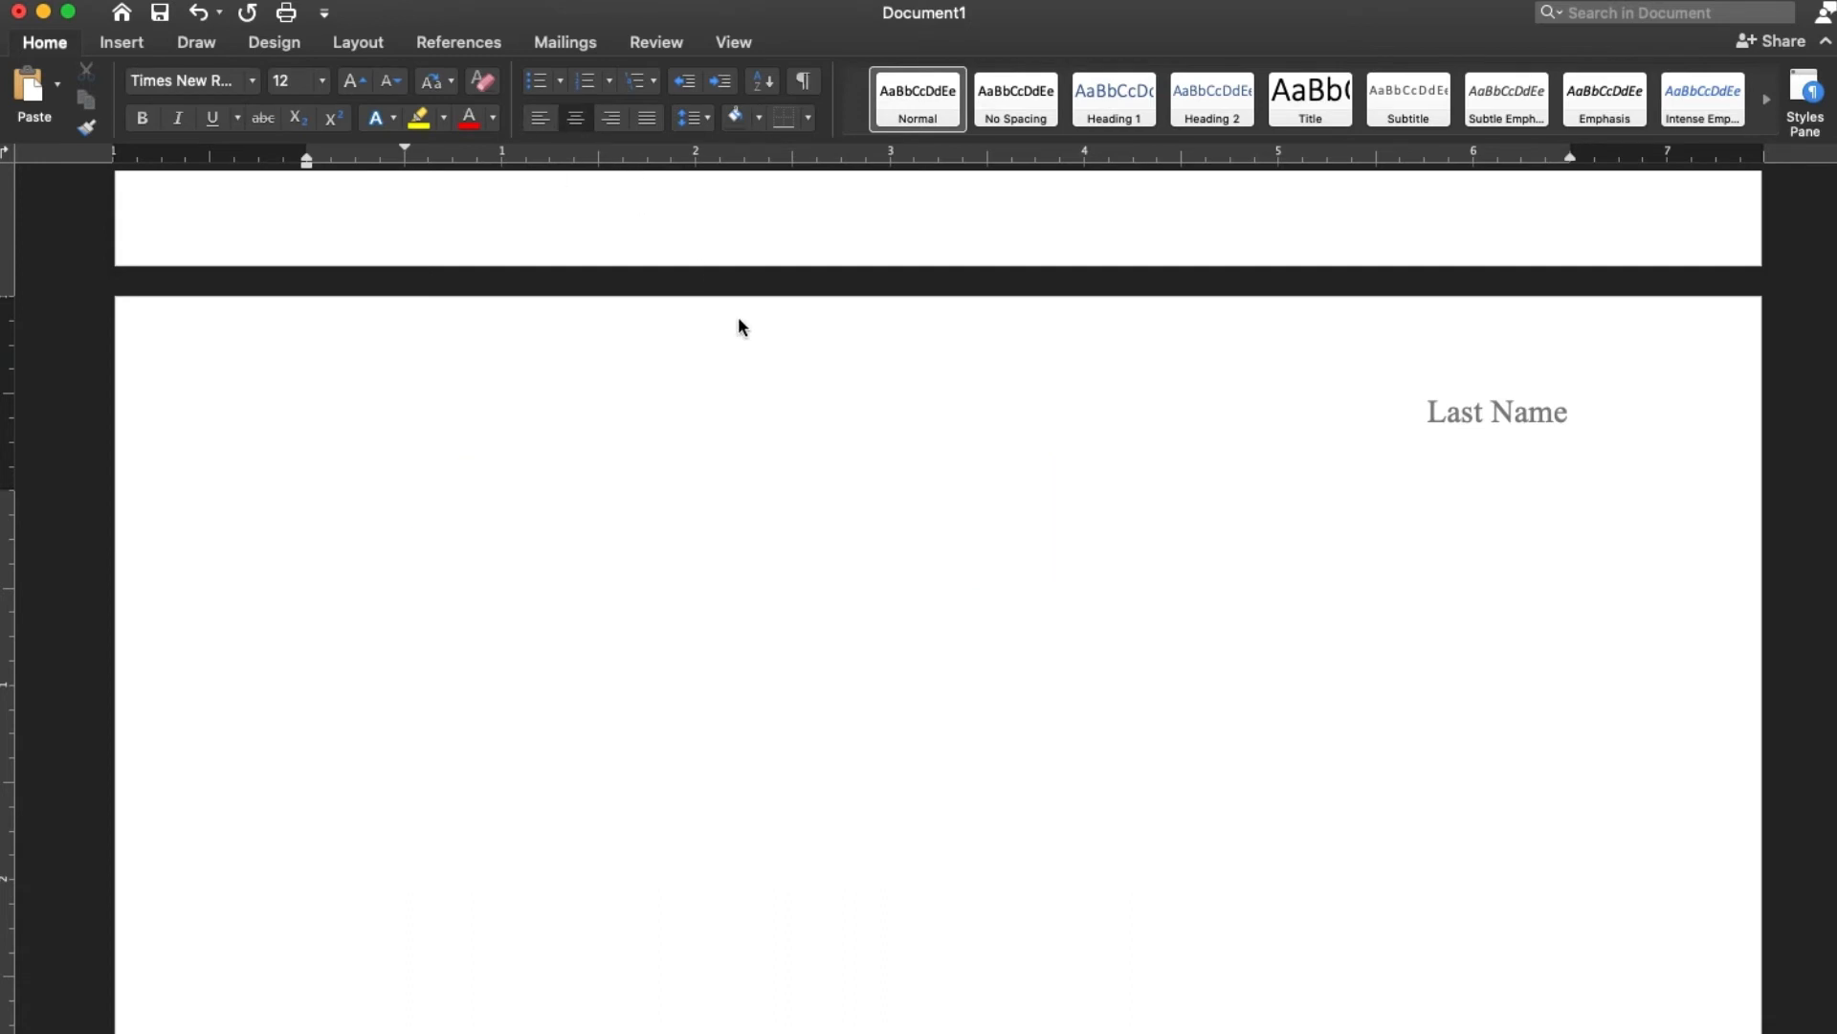
type("Work Cited (B")
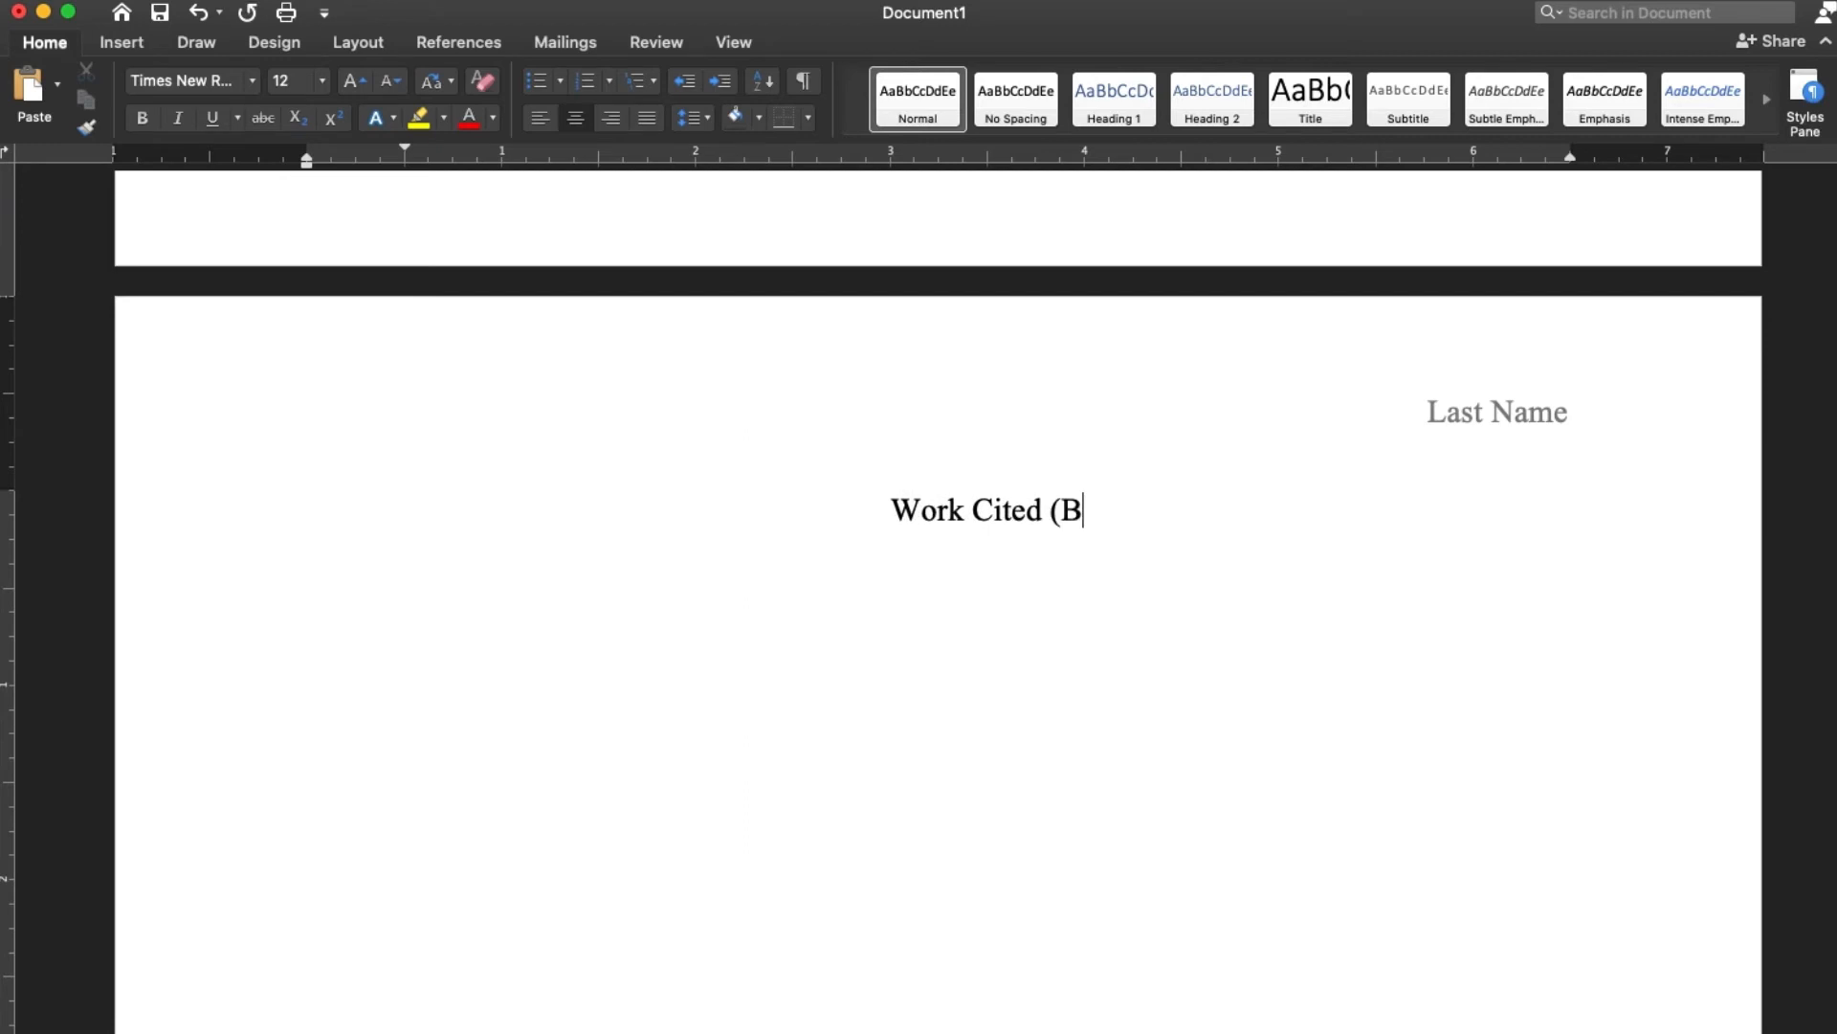
type("ibliograph")
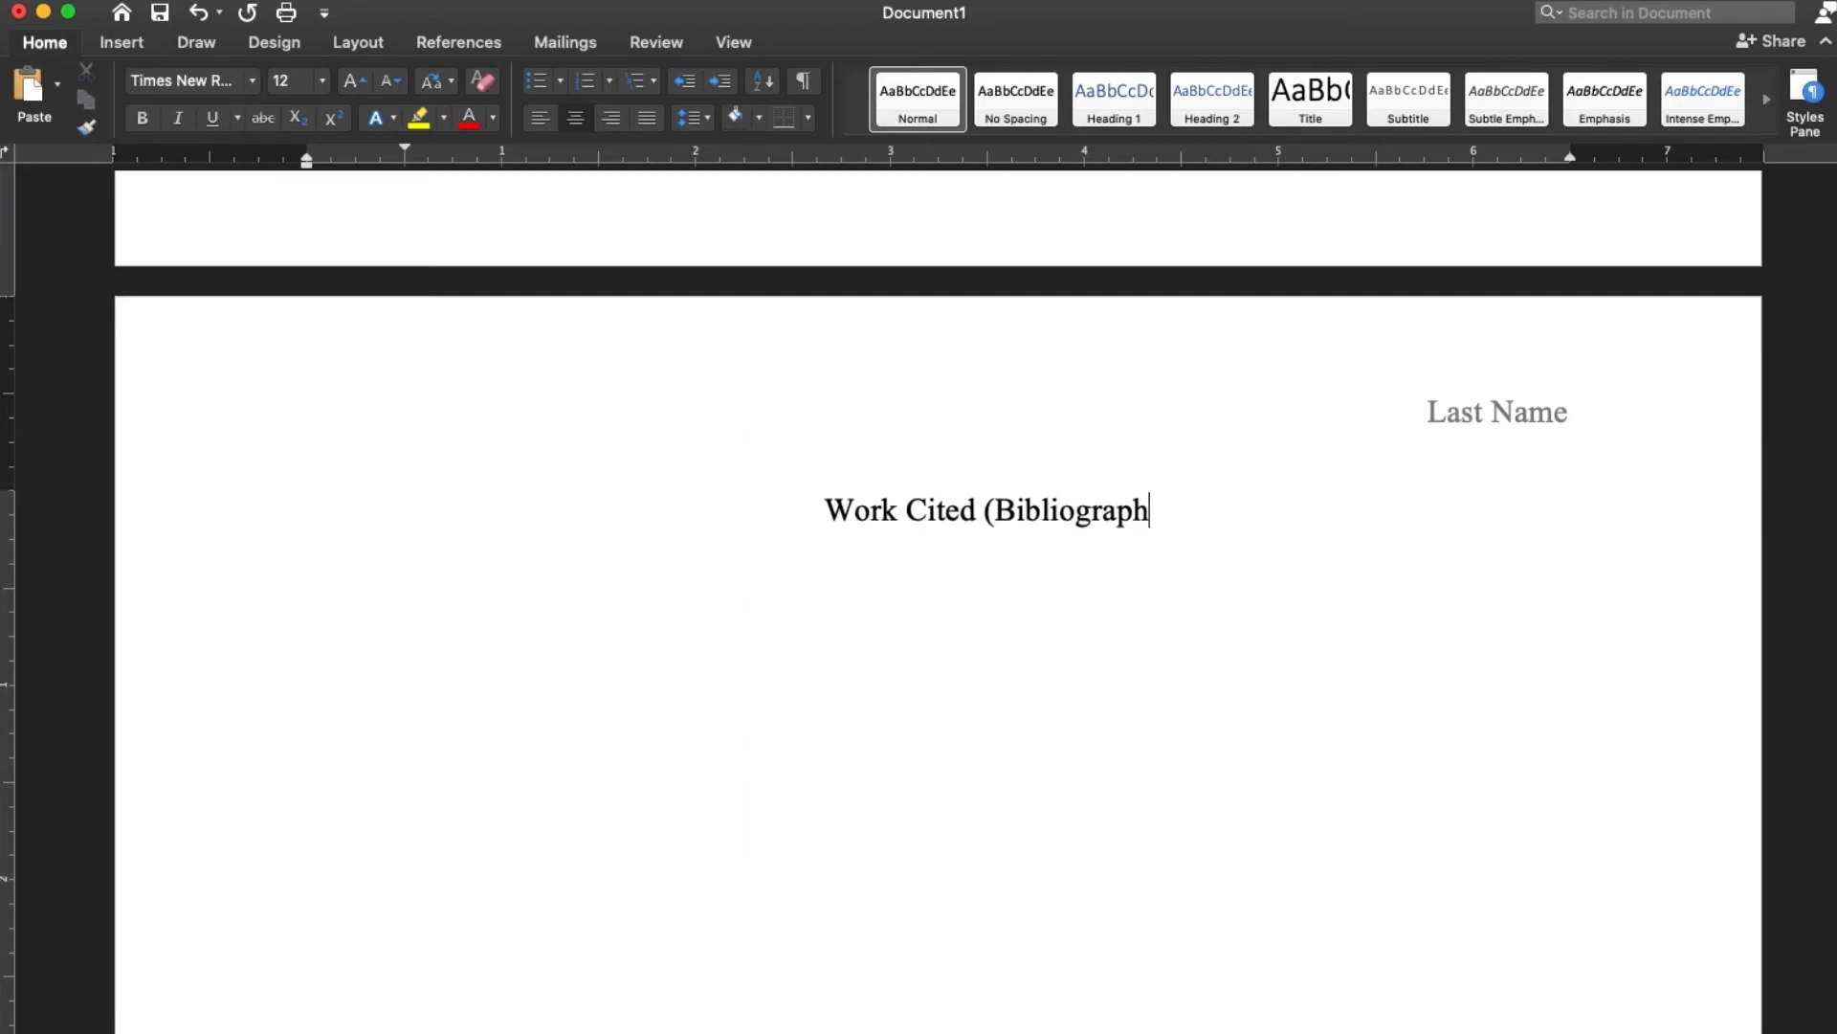
type("y)")
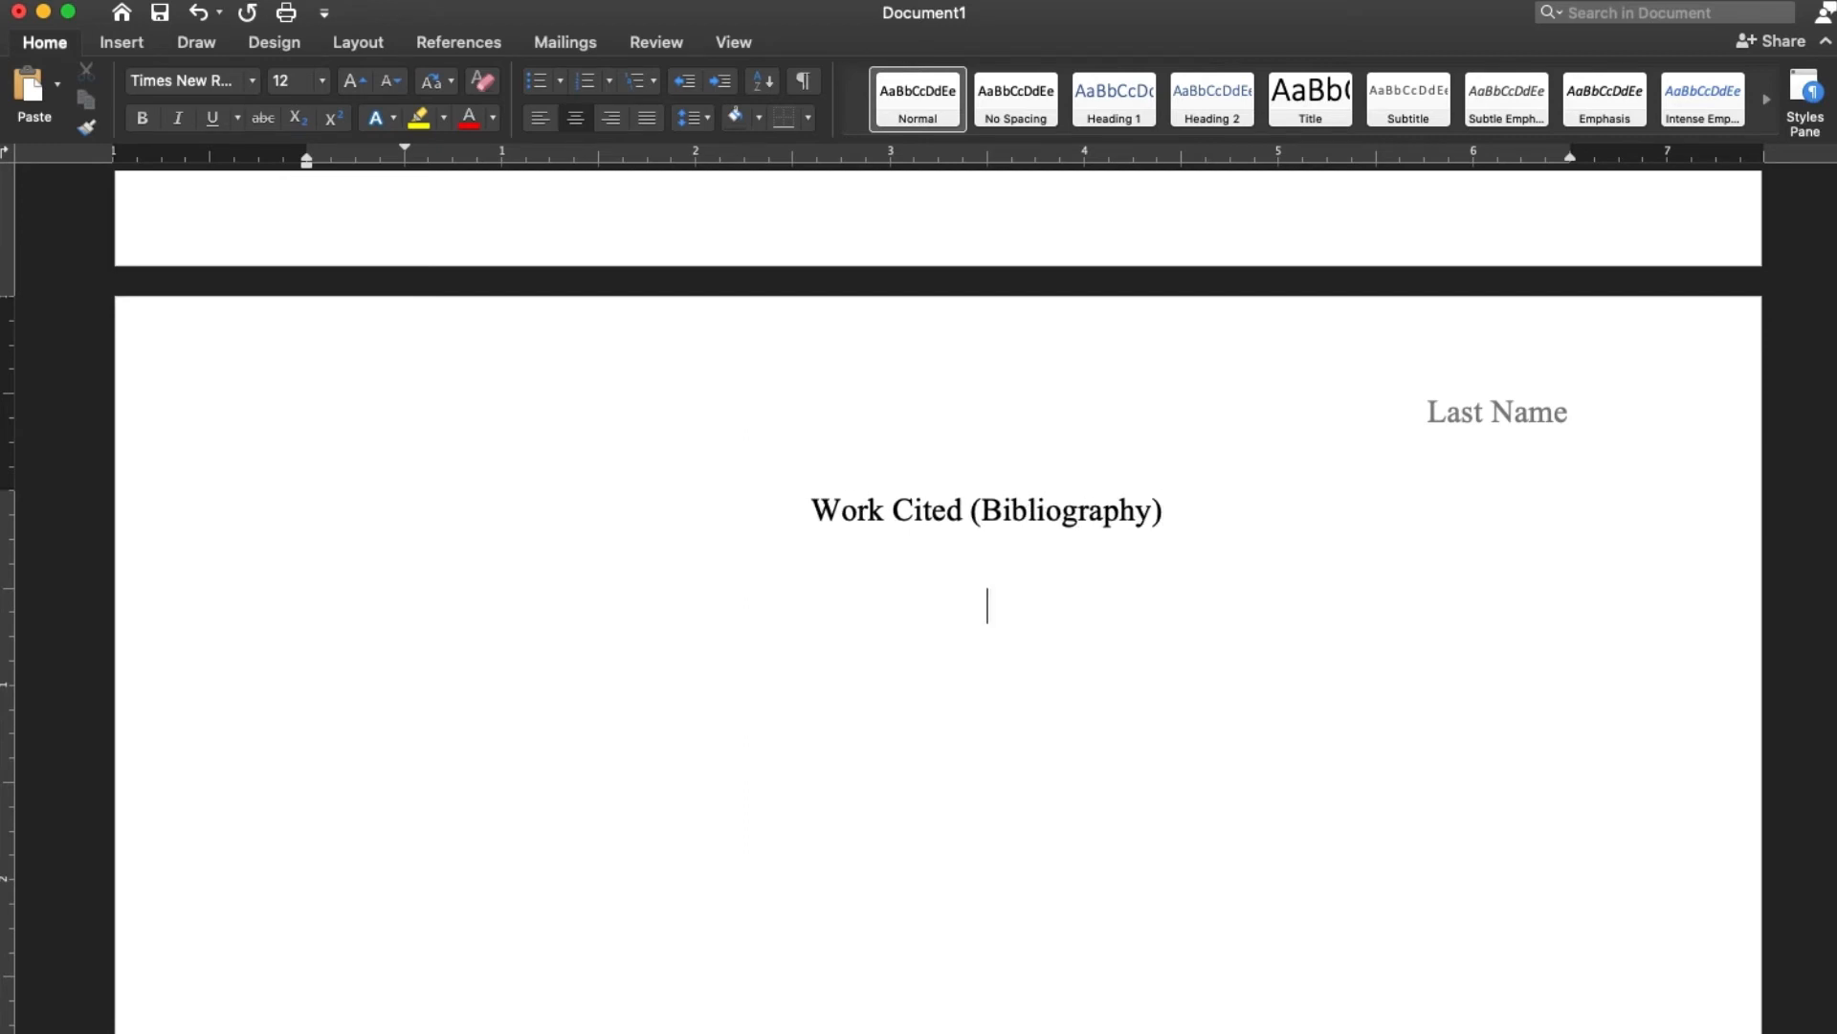
key("Return")
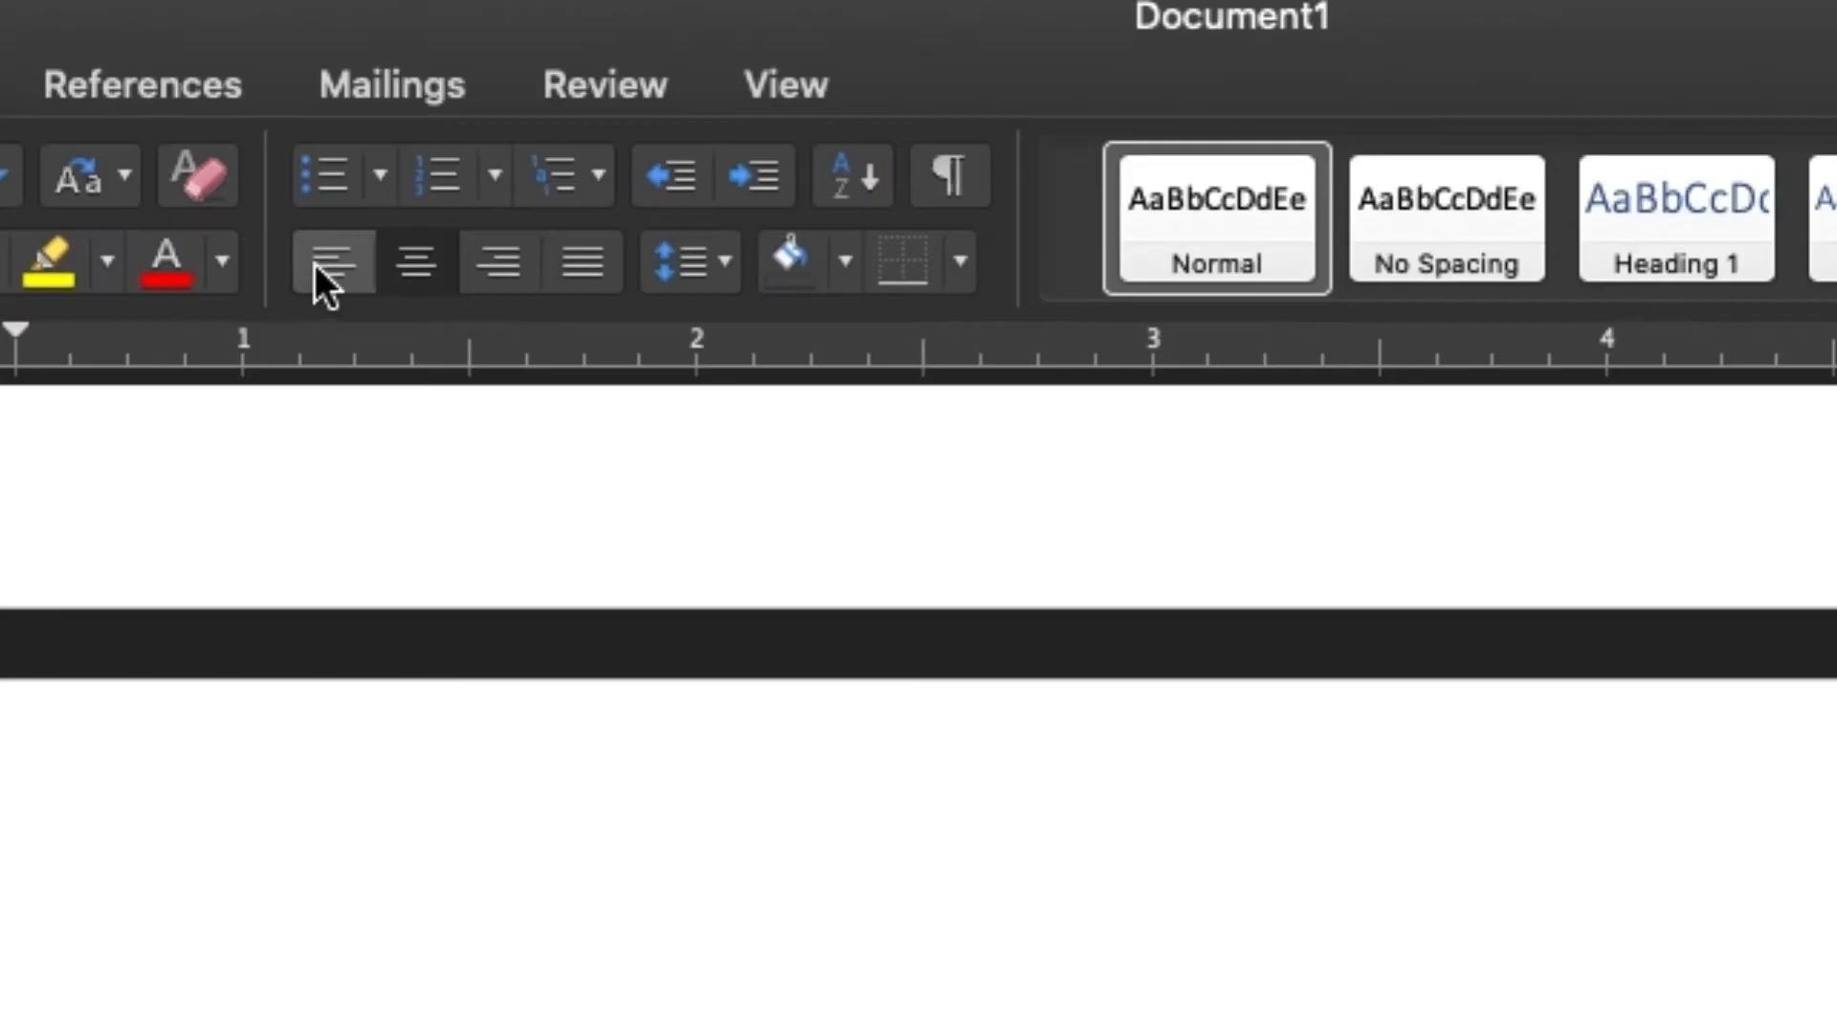
Create a left-aligned bulleted list below the heading with three entries reading "Work Cited in (MLA) format"
left_click(533, 119)
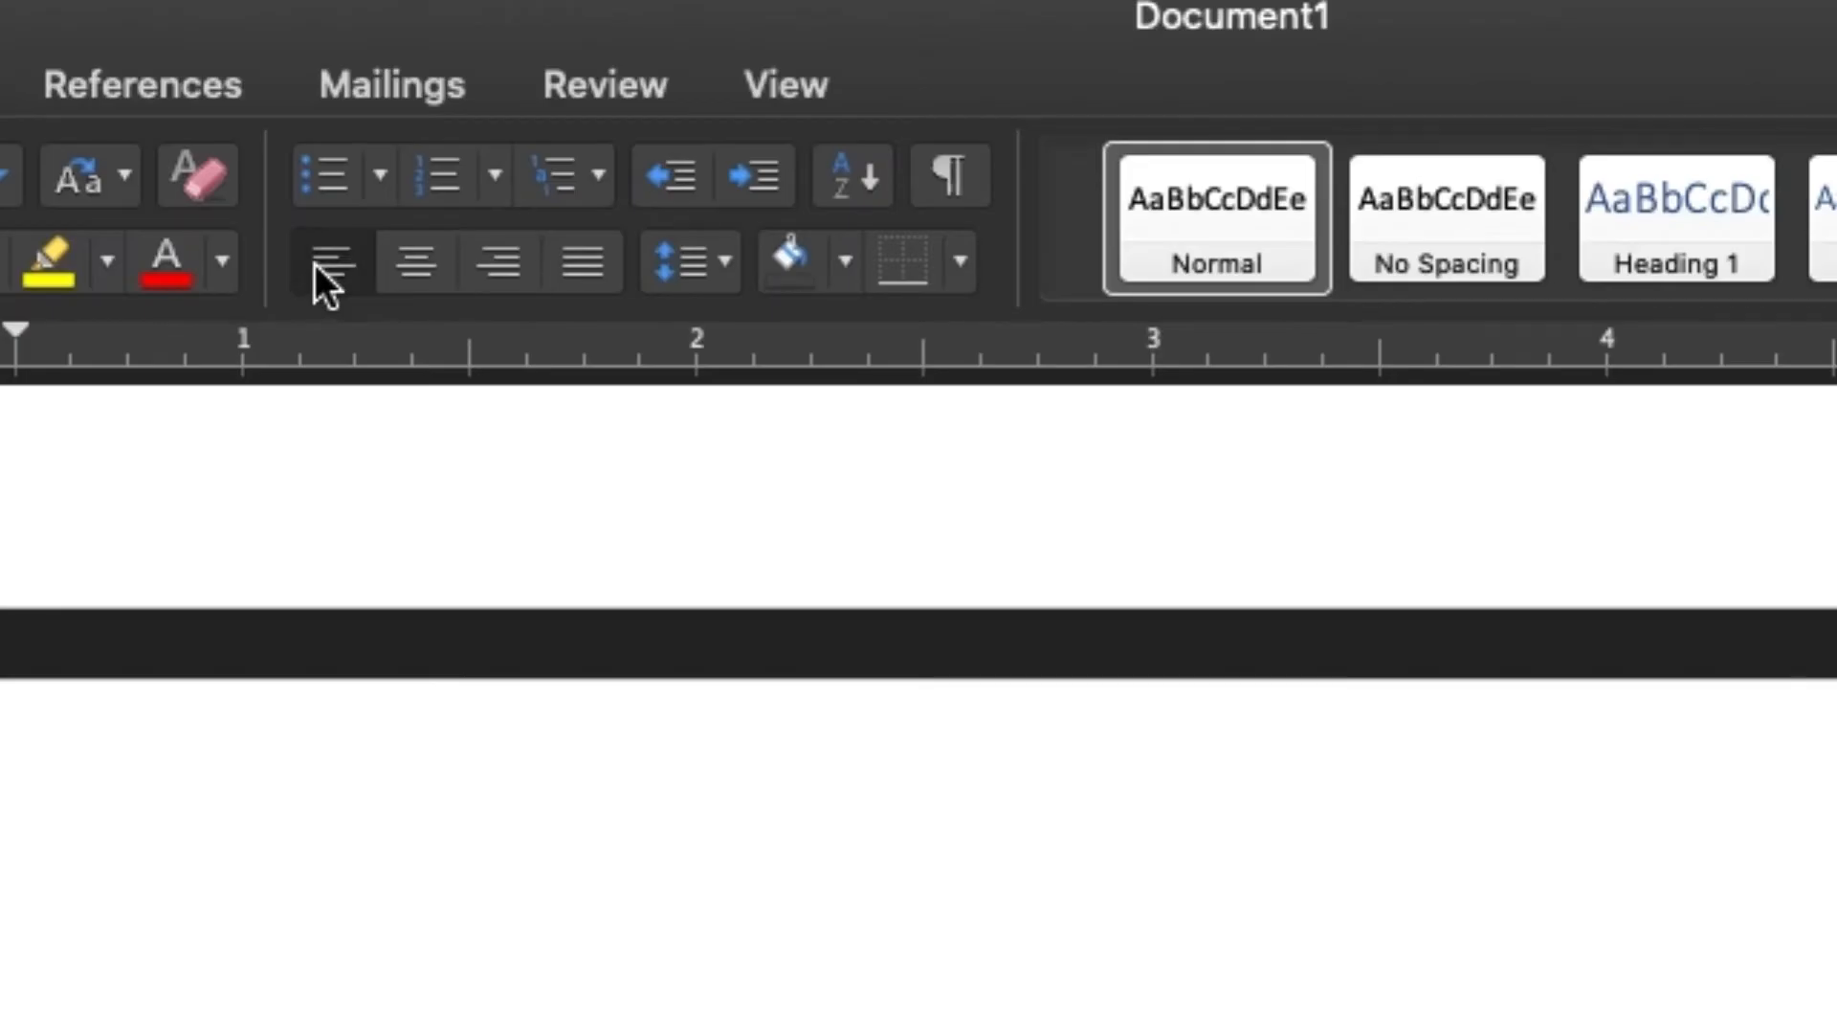
left_click(324, 182)
type("Wor")
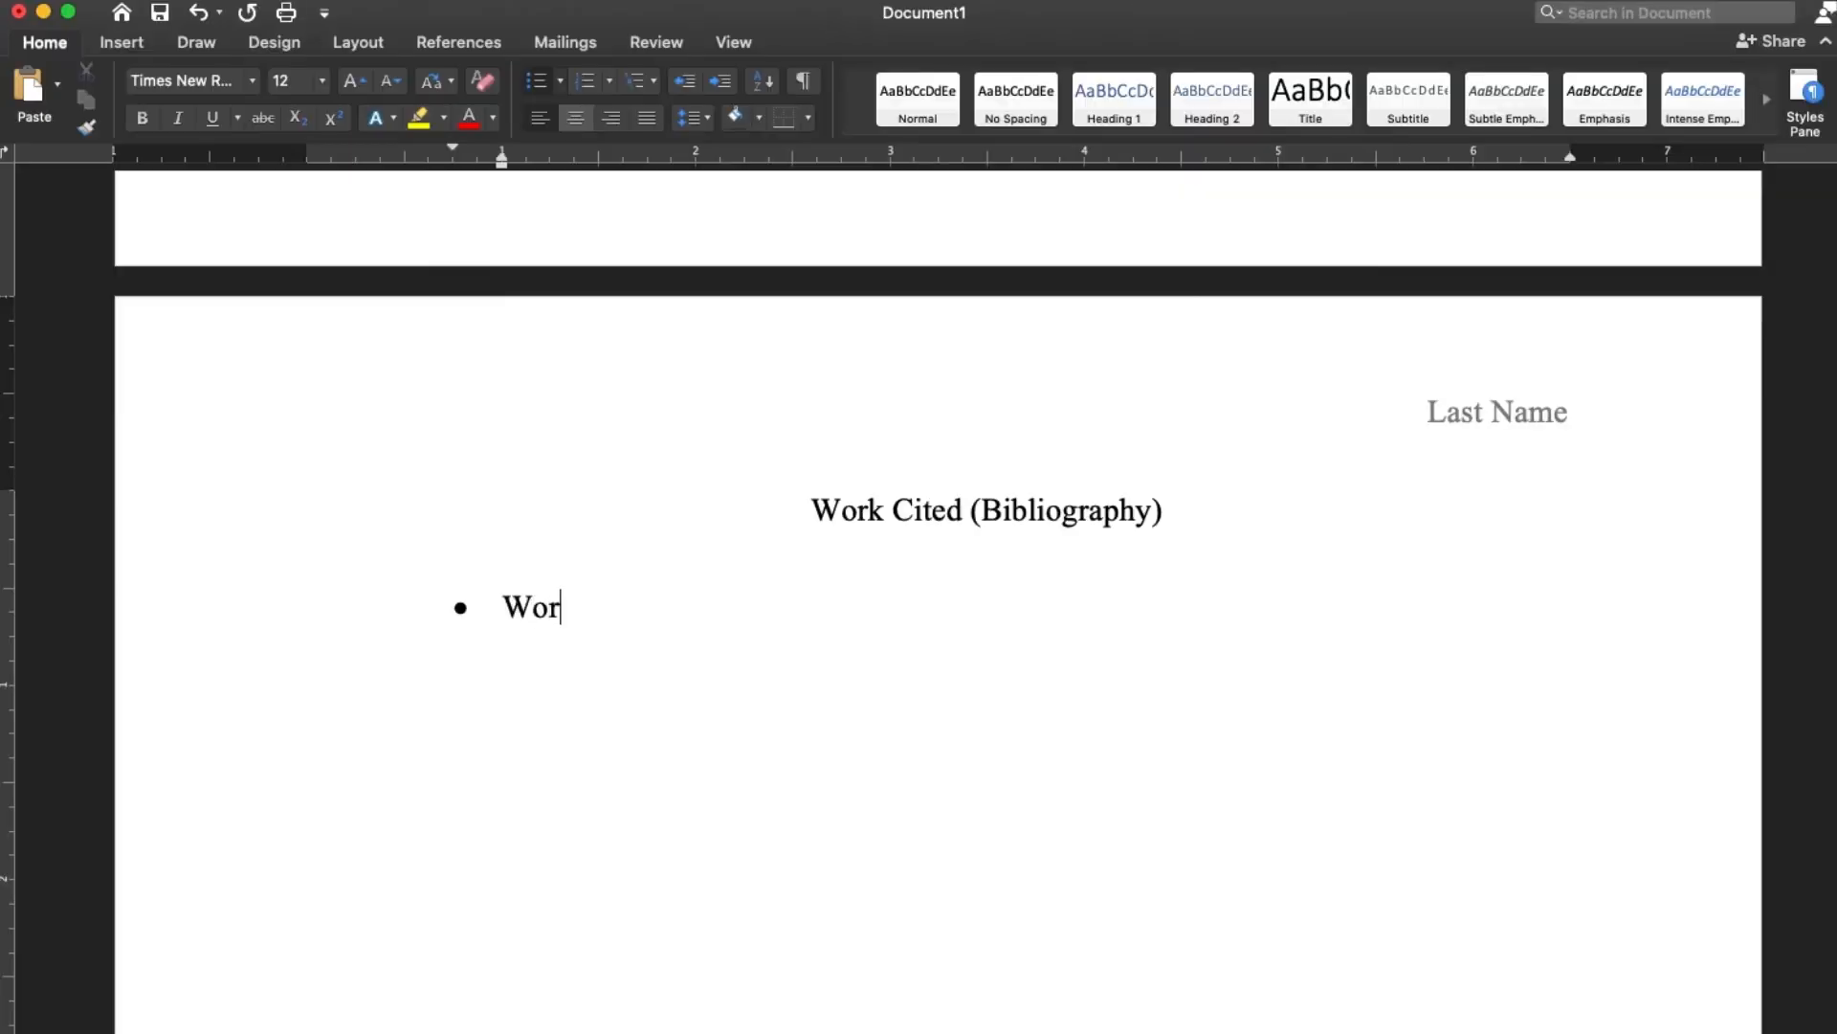
type("k Cited in (MLA")
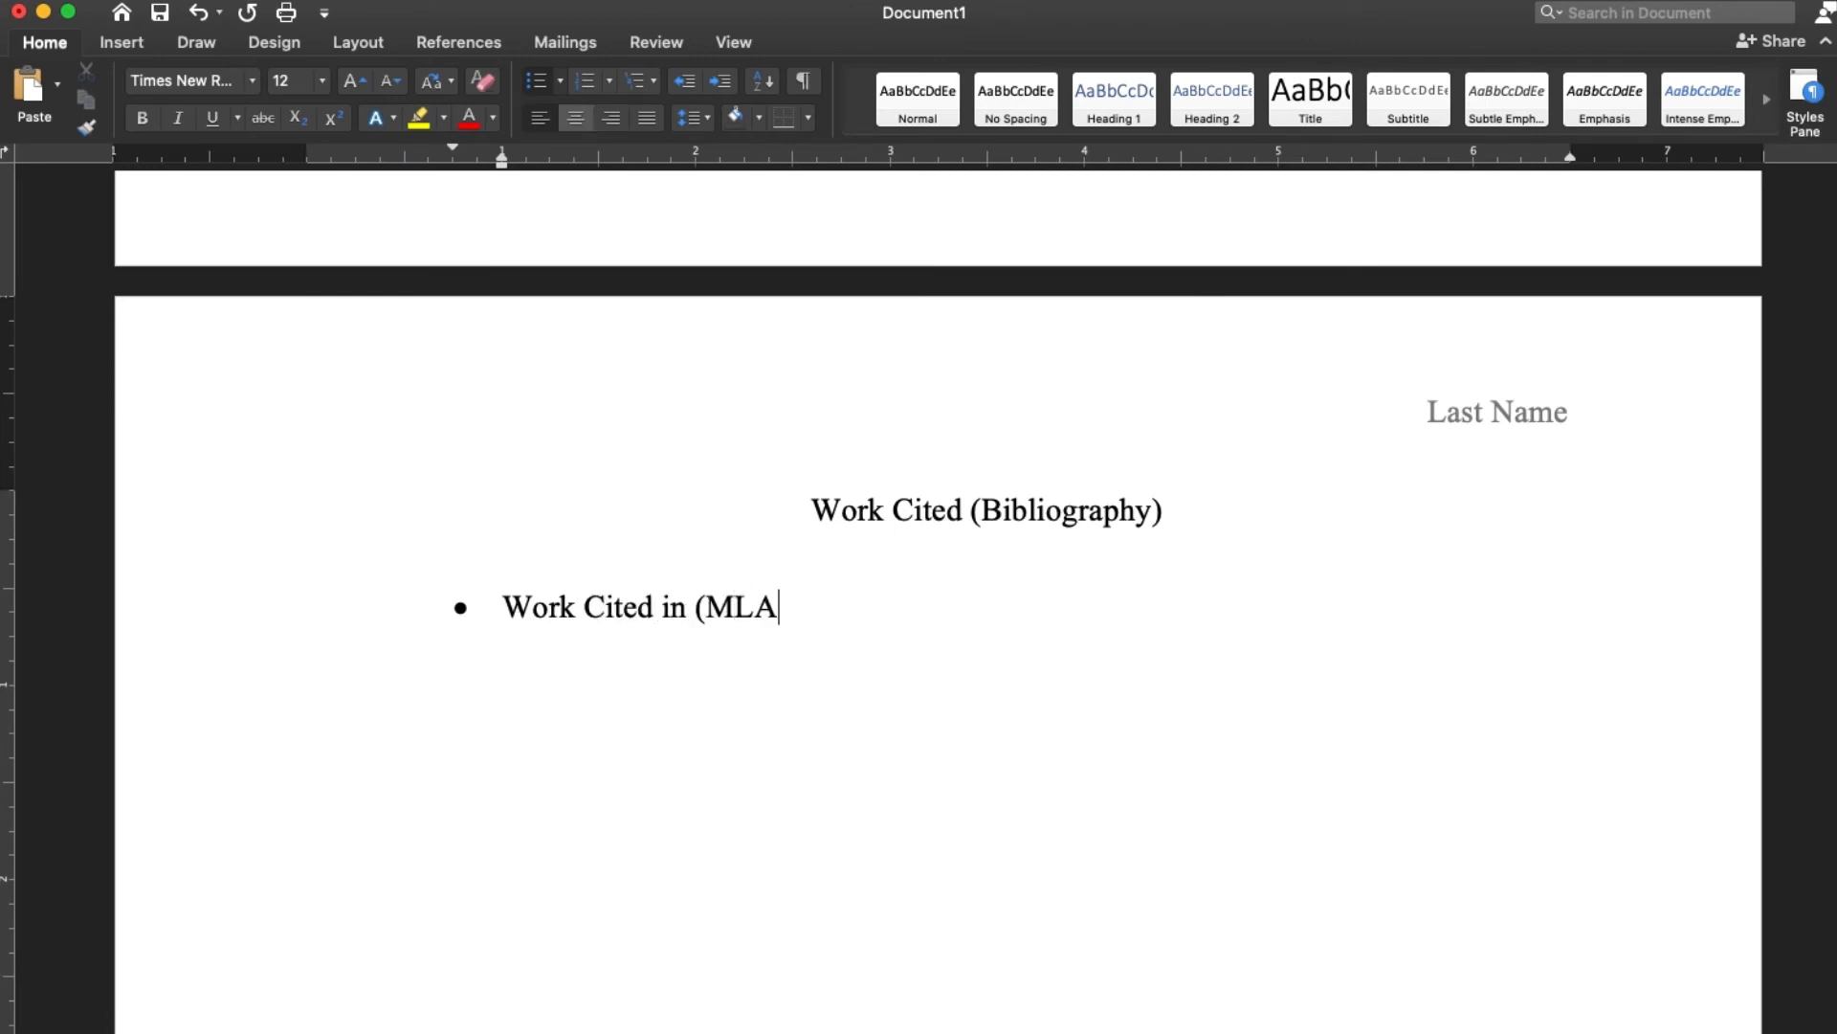
type(") format")
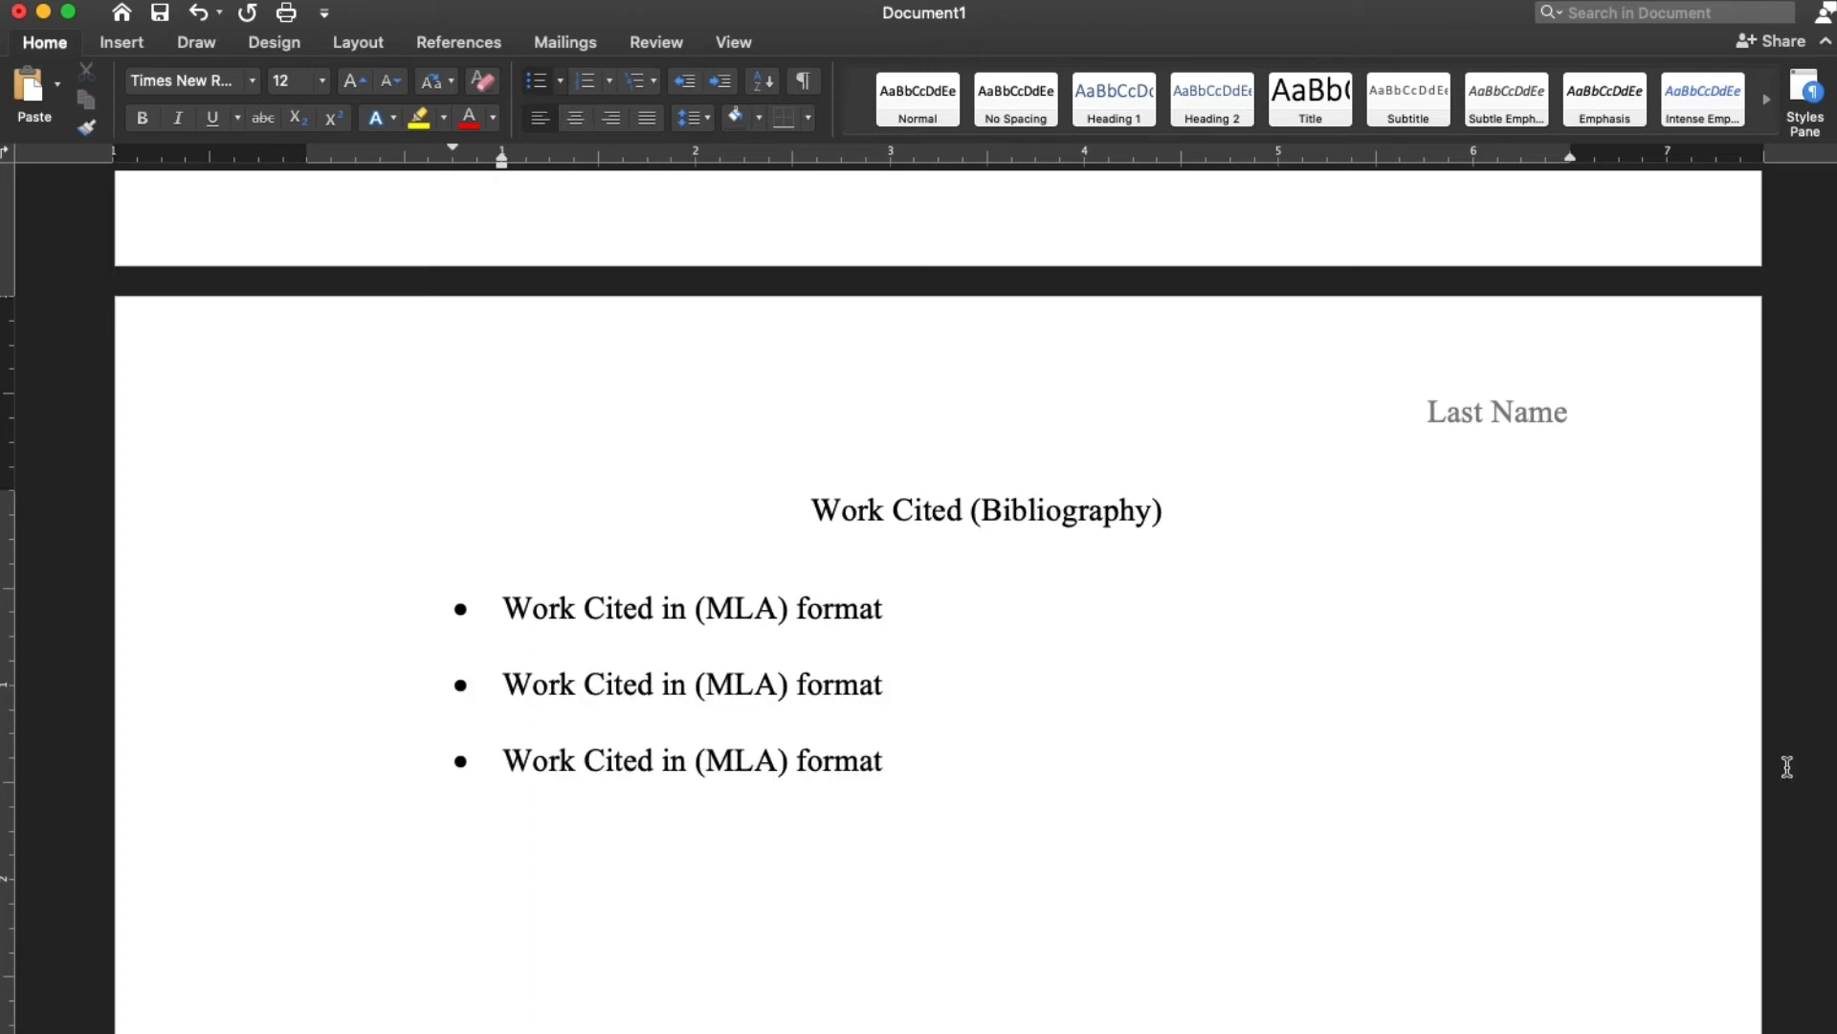
Review the whole paper from the first page to the work cited page, checking the header, heading block, title, paragraphs, page numbers and bulleted entries
scroll(1661, 761, "down", 10)
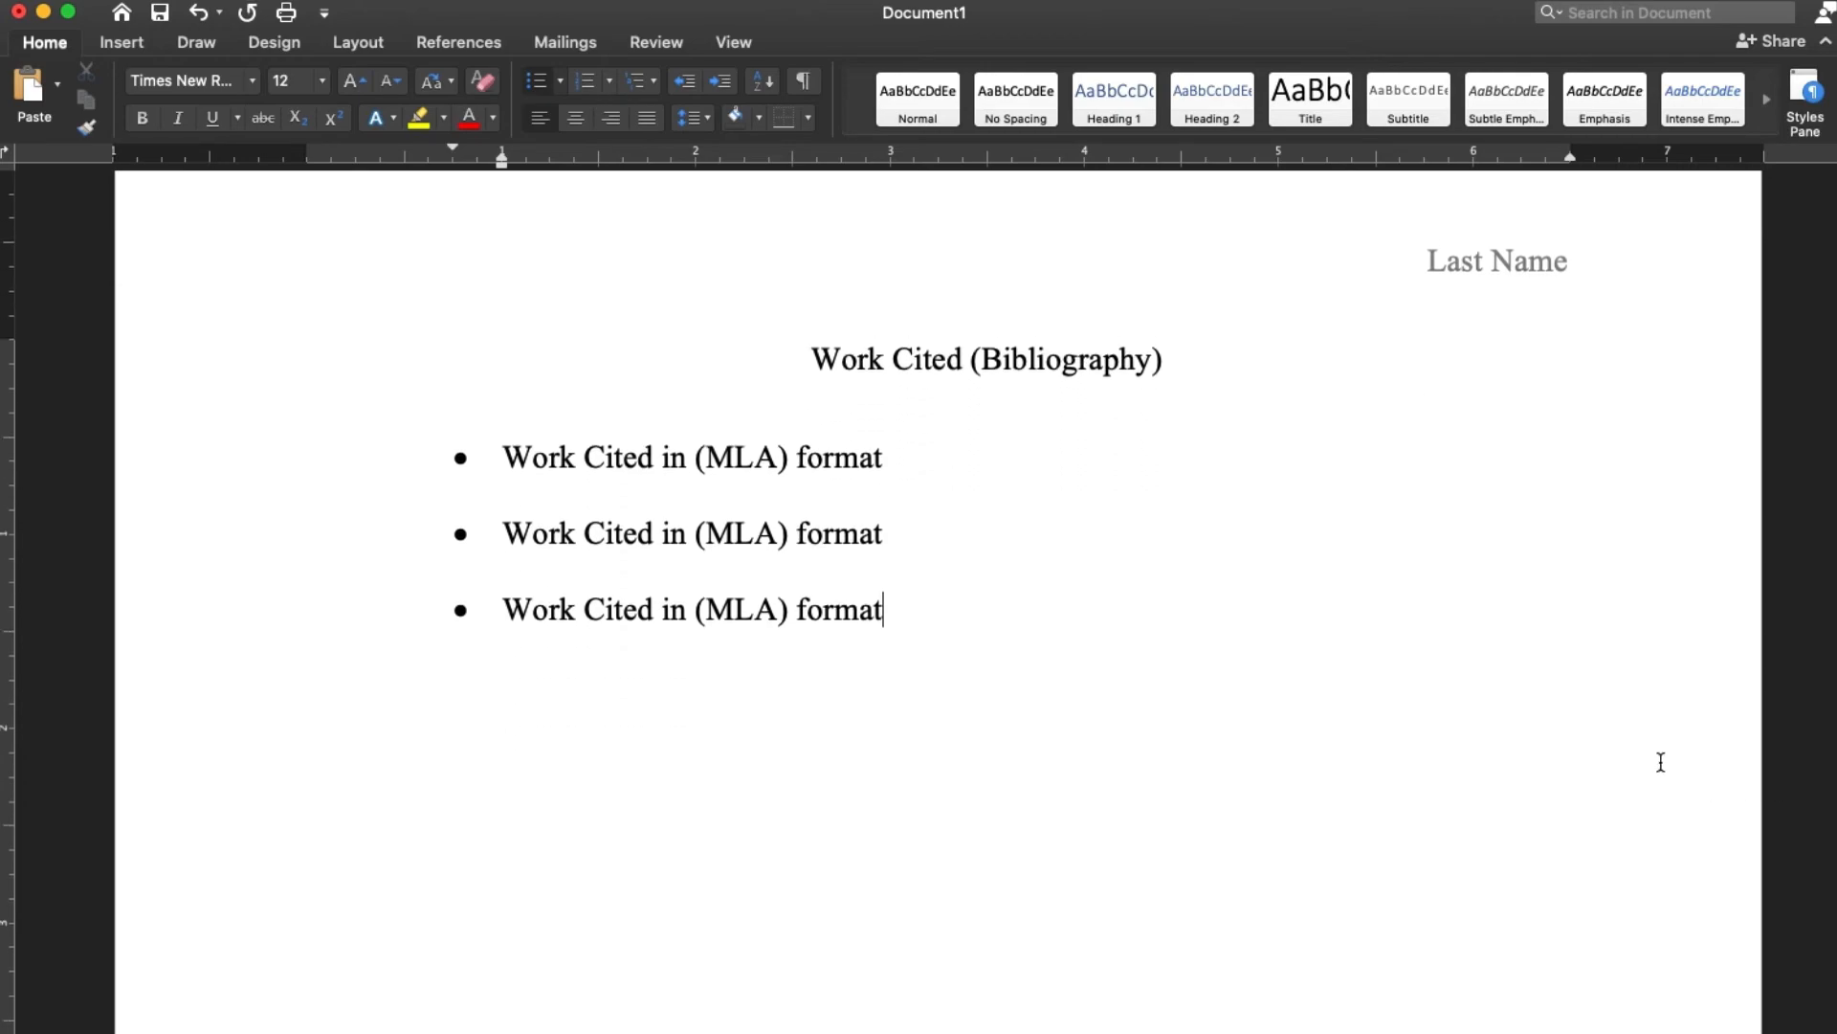
scroll(1662, 761, "up", 20)
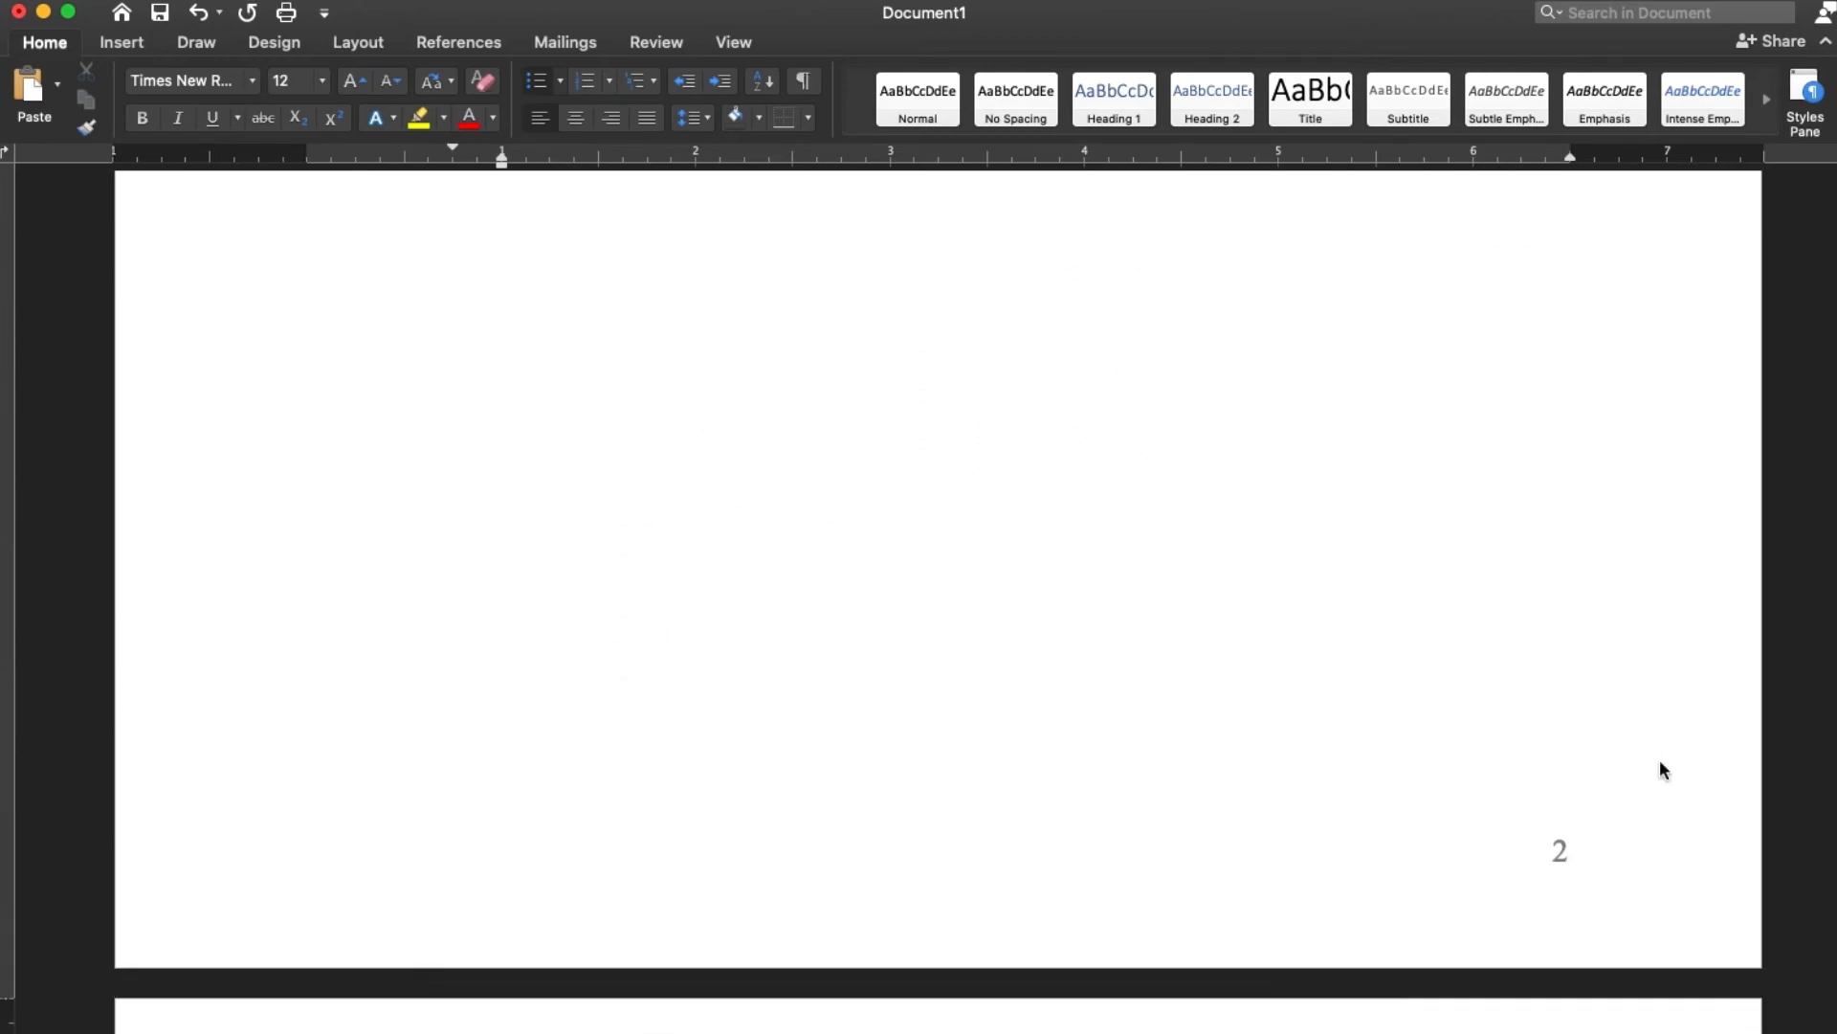
scroll(1663, 762, "down", 1)
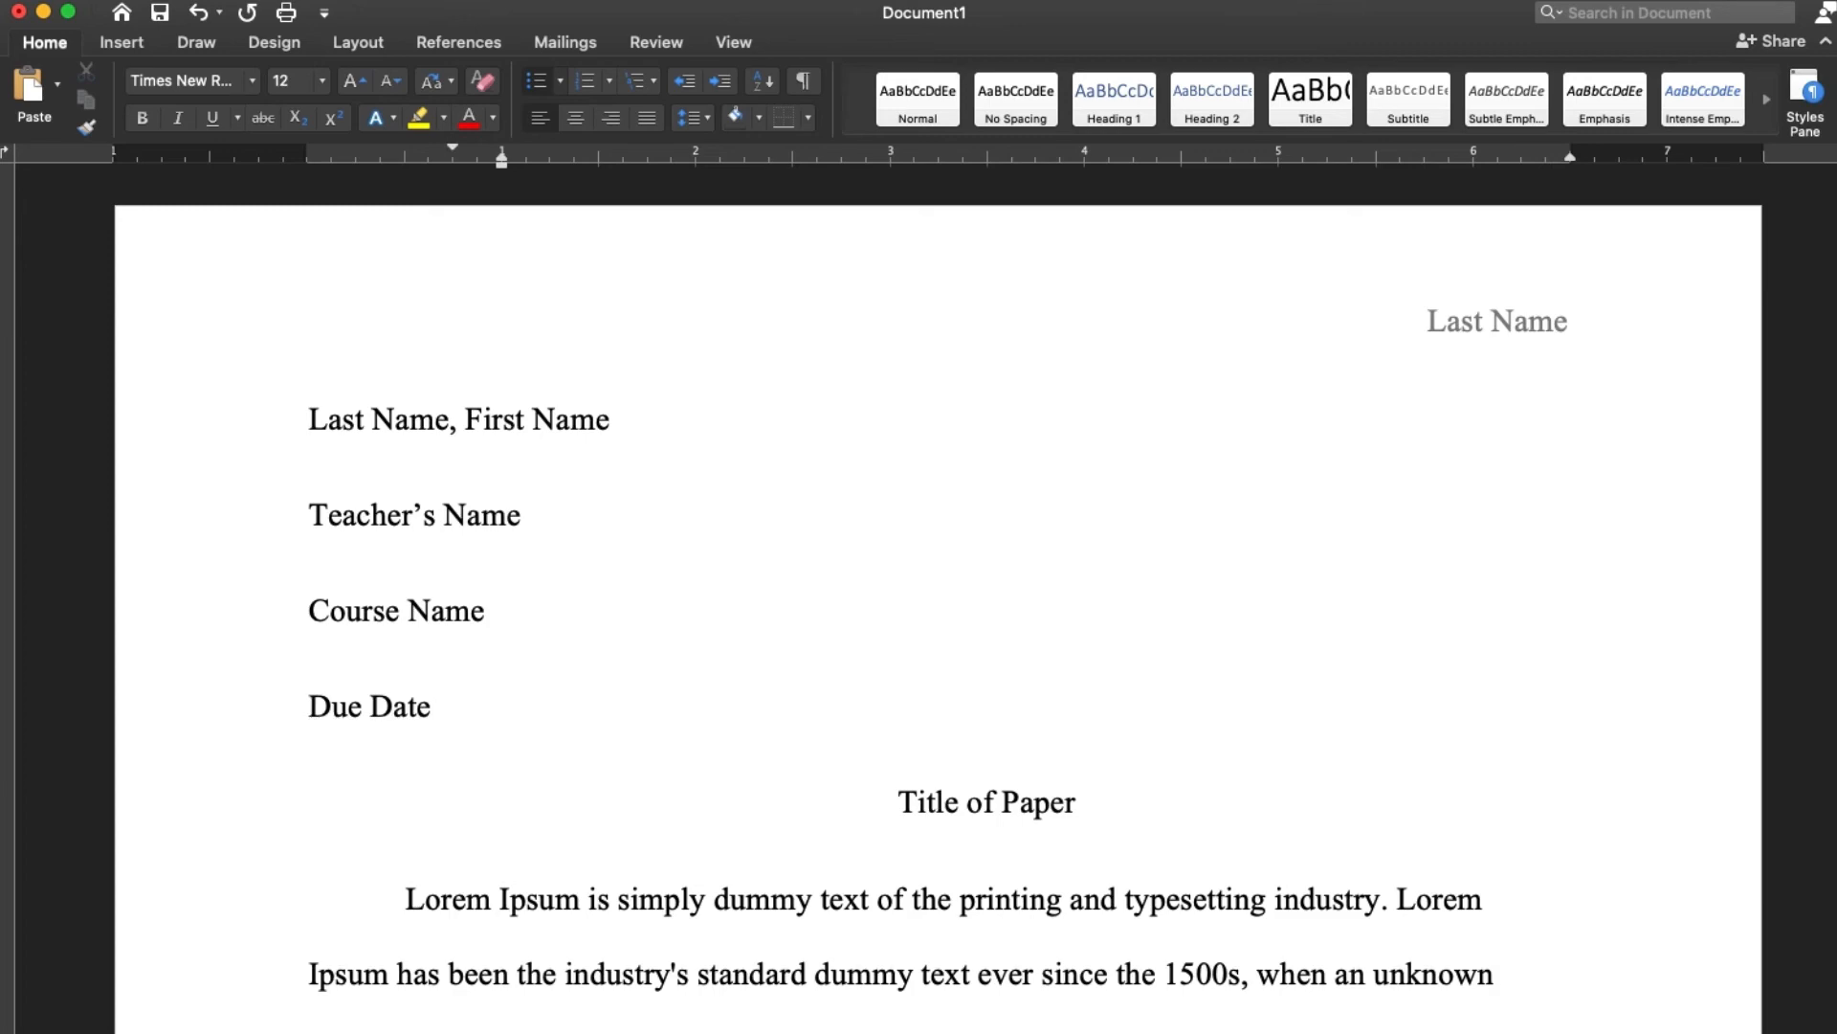
scroll(938, 603, "down", 10)
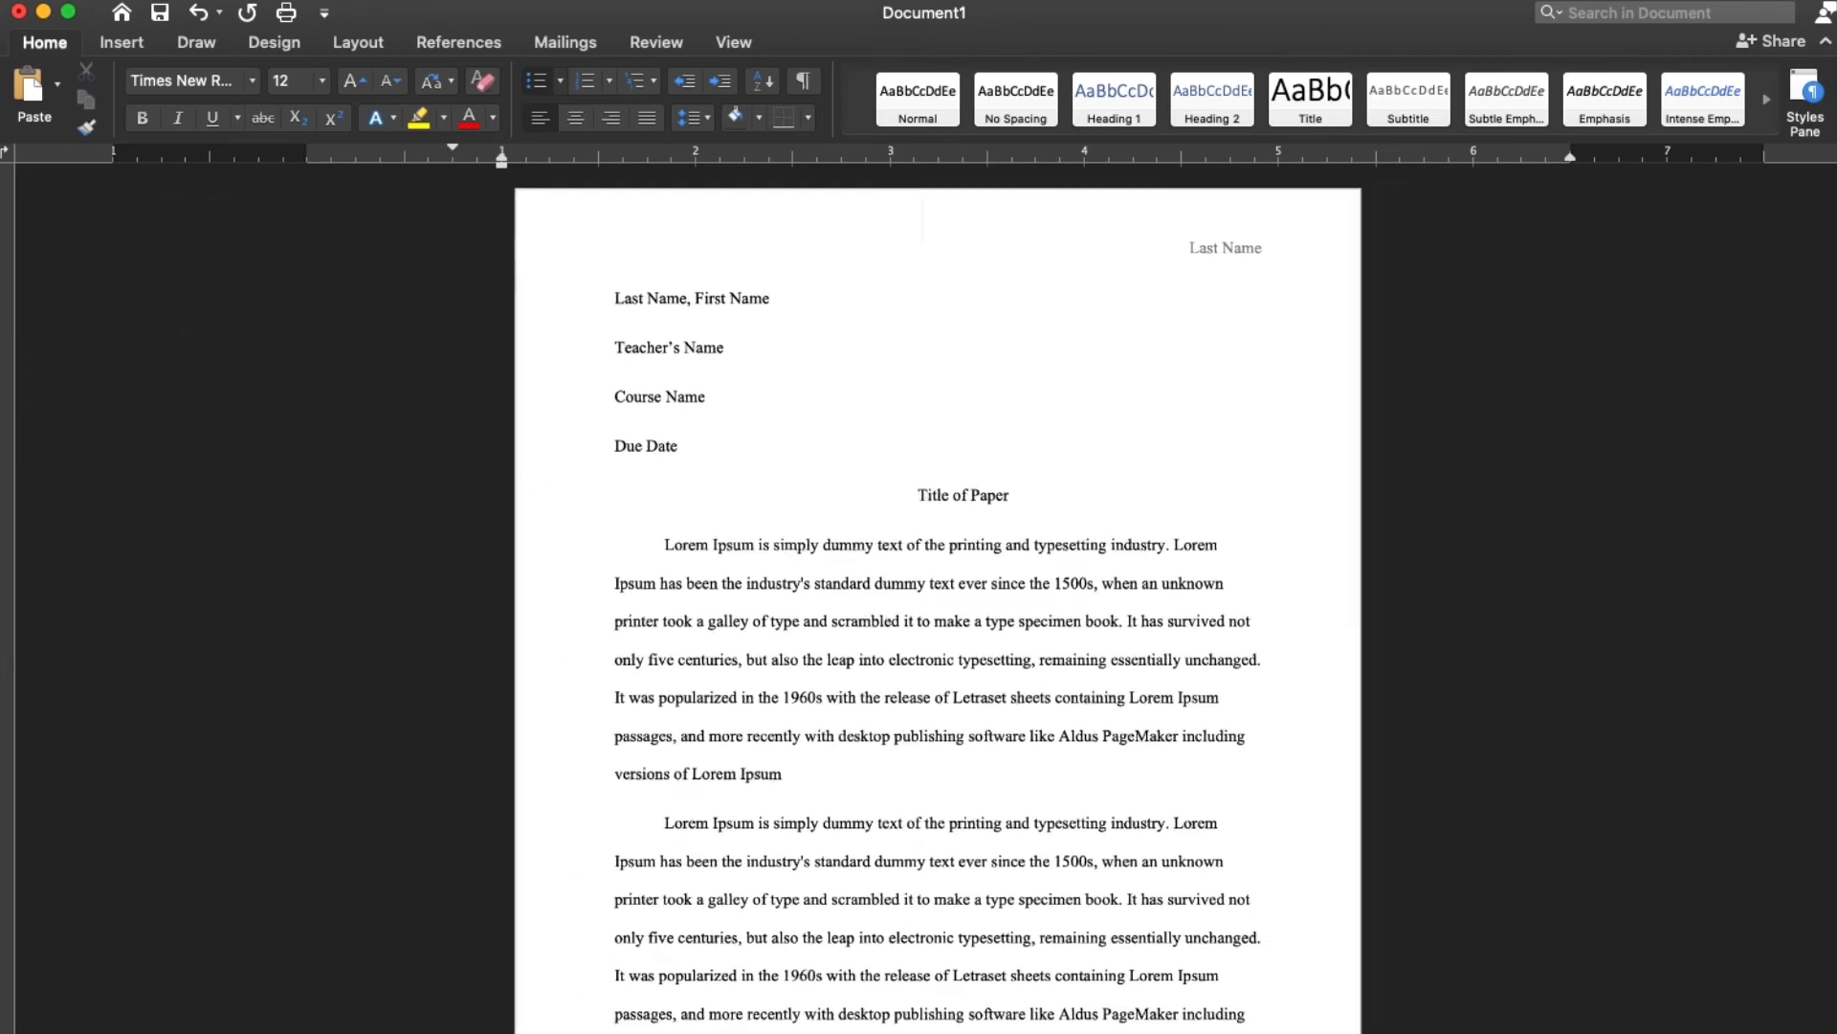
scroll(1523, 1010, "down", 1)
scroll(1525, 1009, "down", 1)
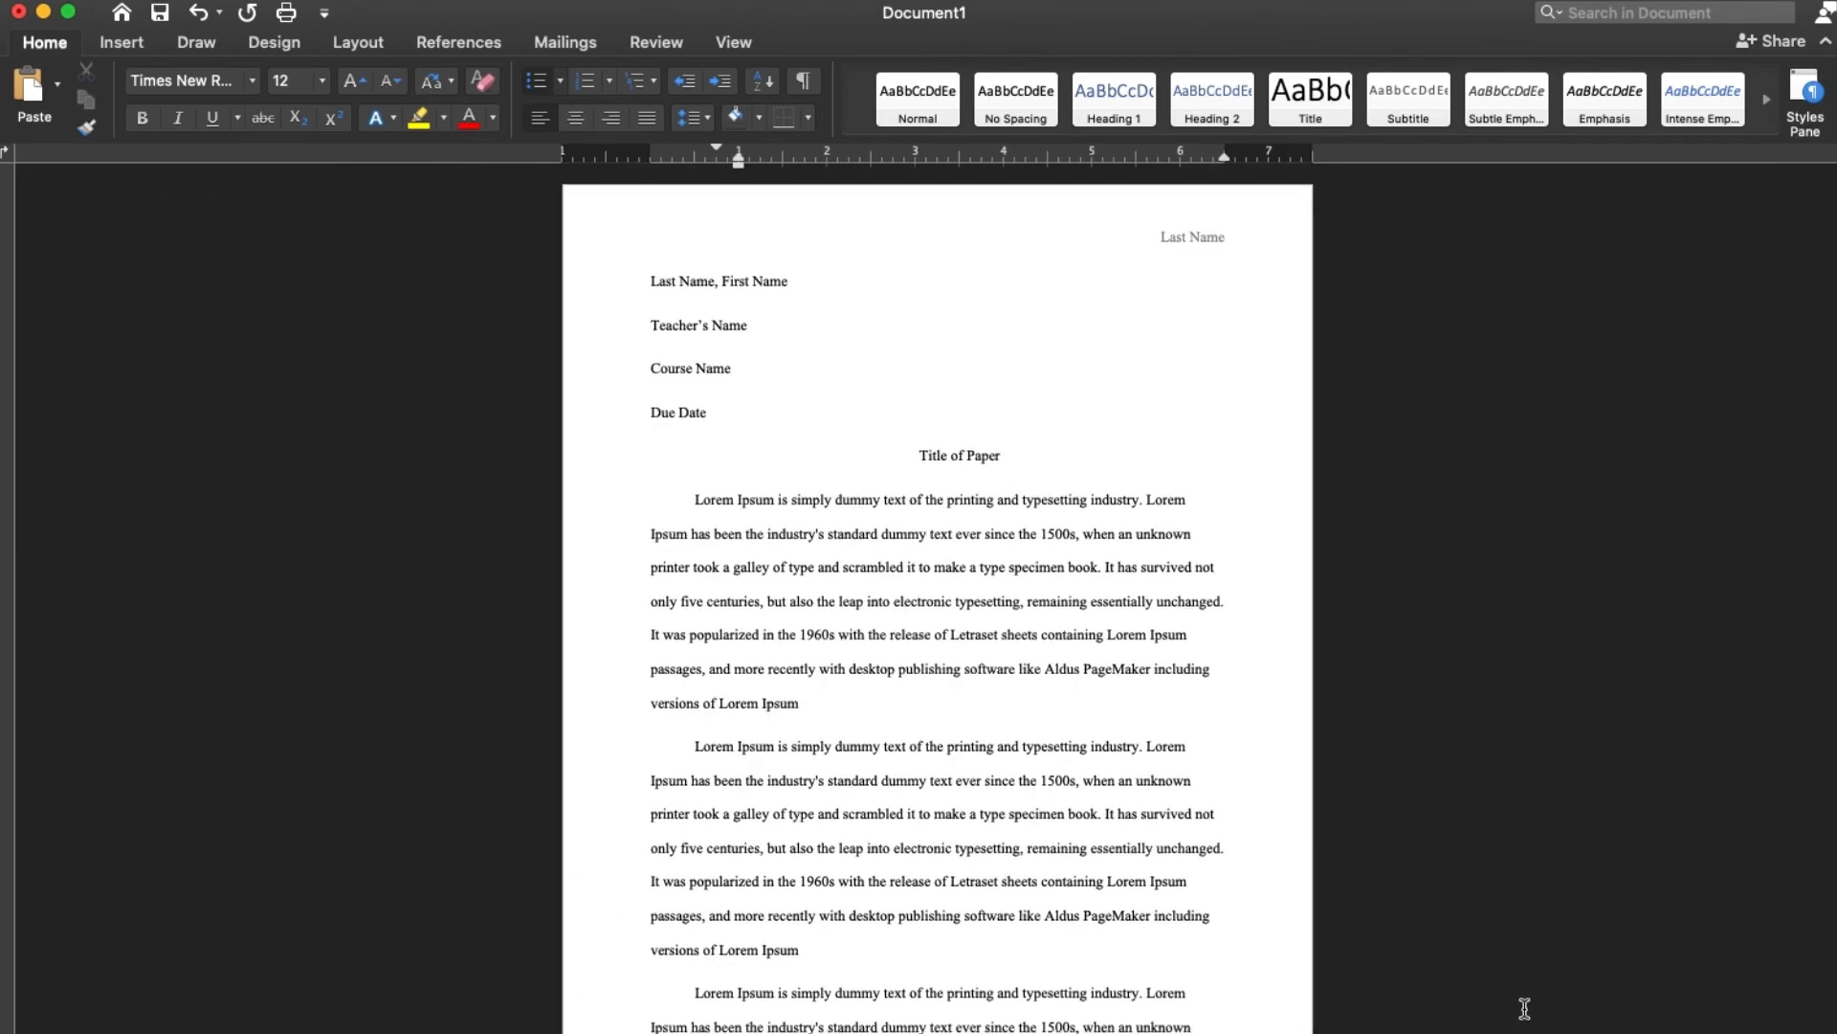
scroll(1524, 1008, "down", 6)
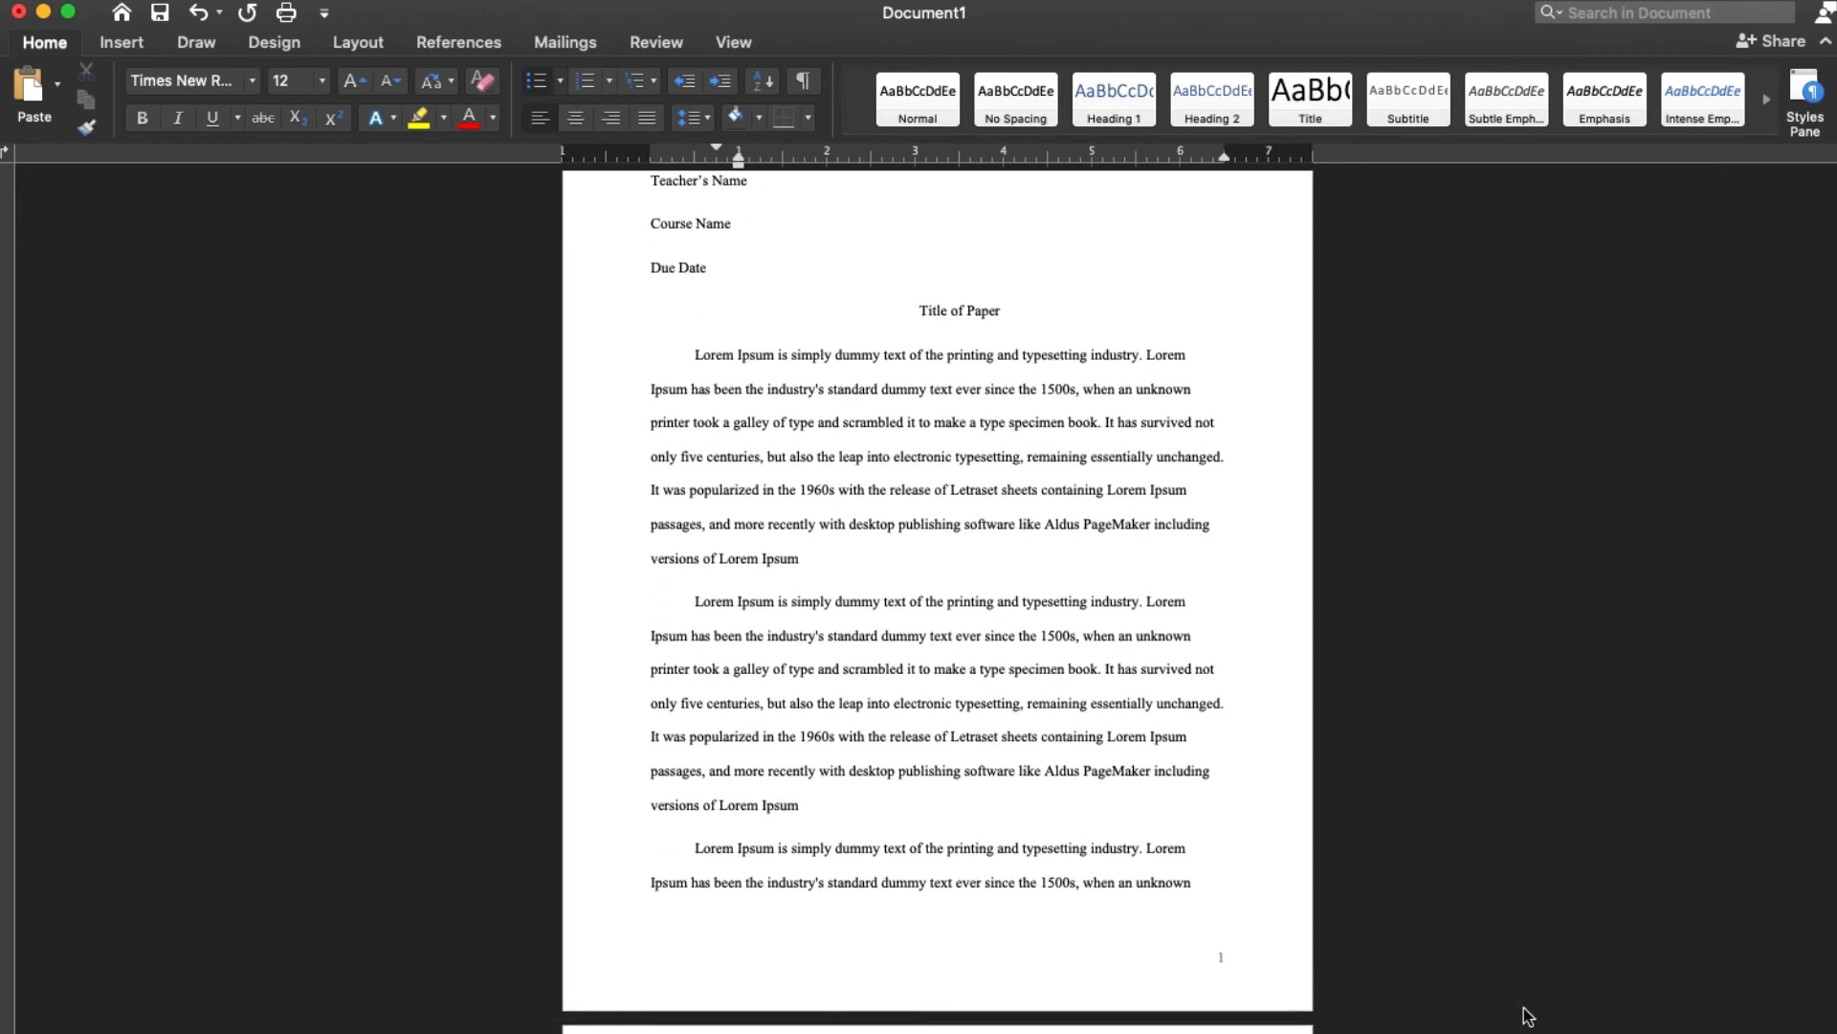
scroll(1524, 1007, "down", 11)
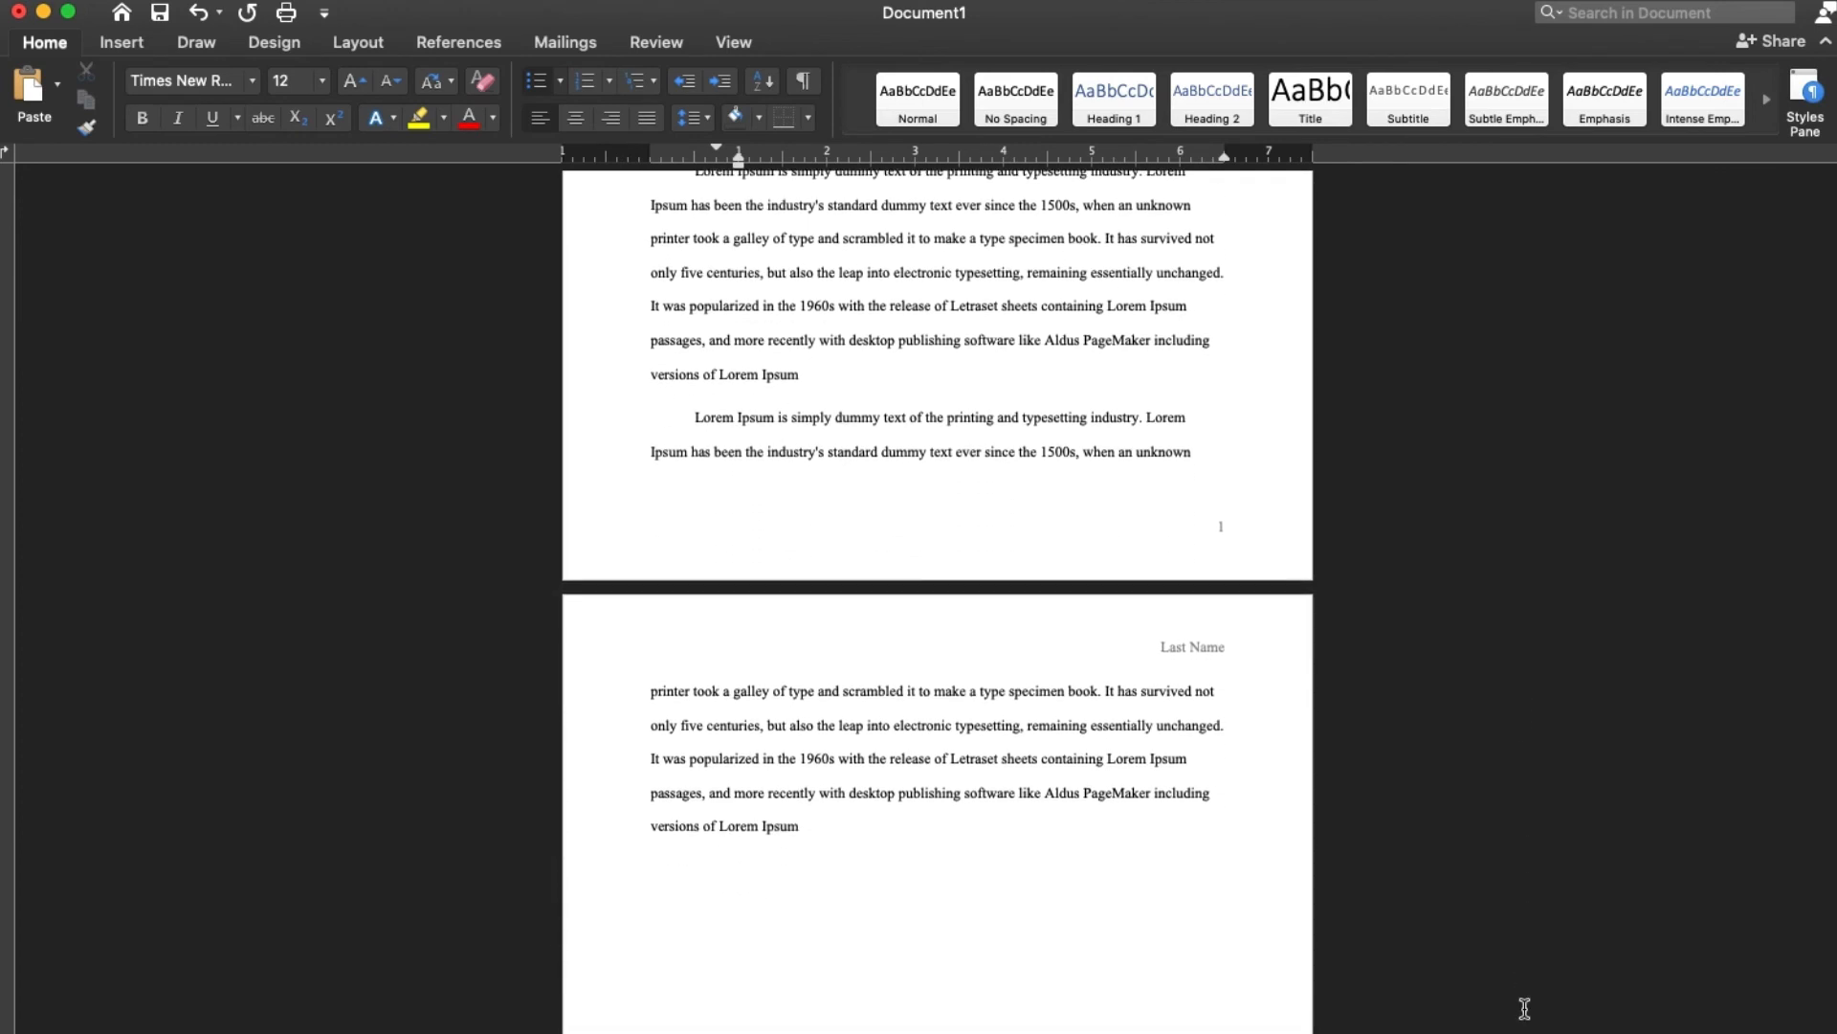
scroll(1524, 1007, "down", 11)
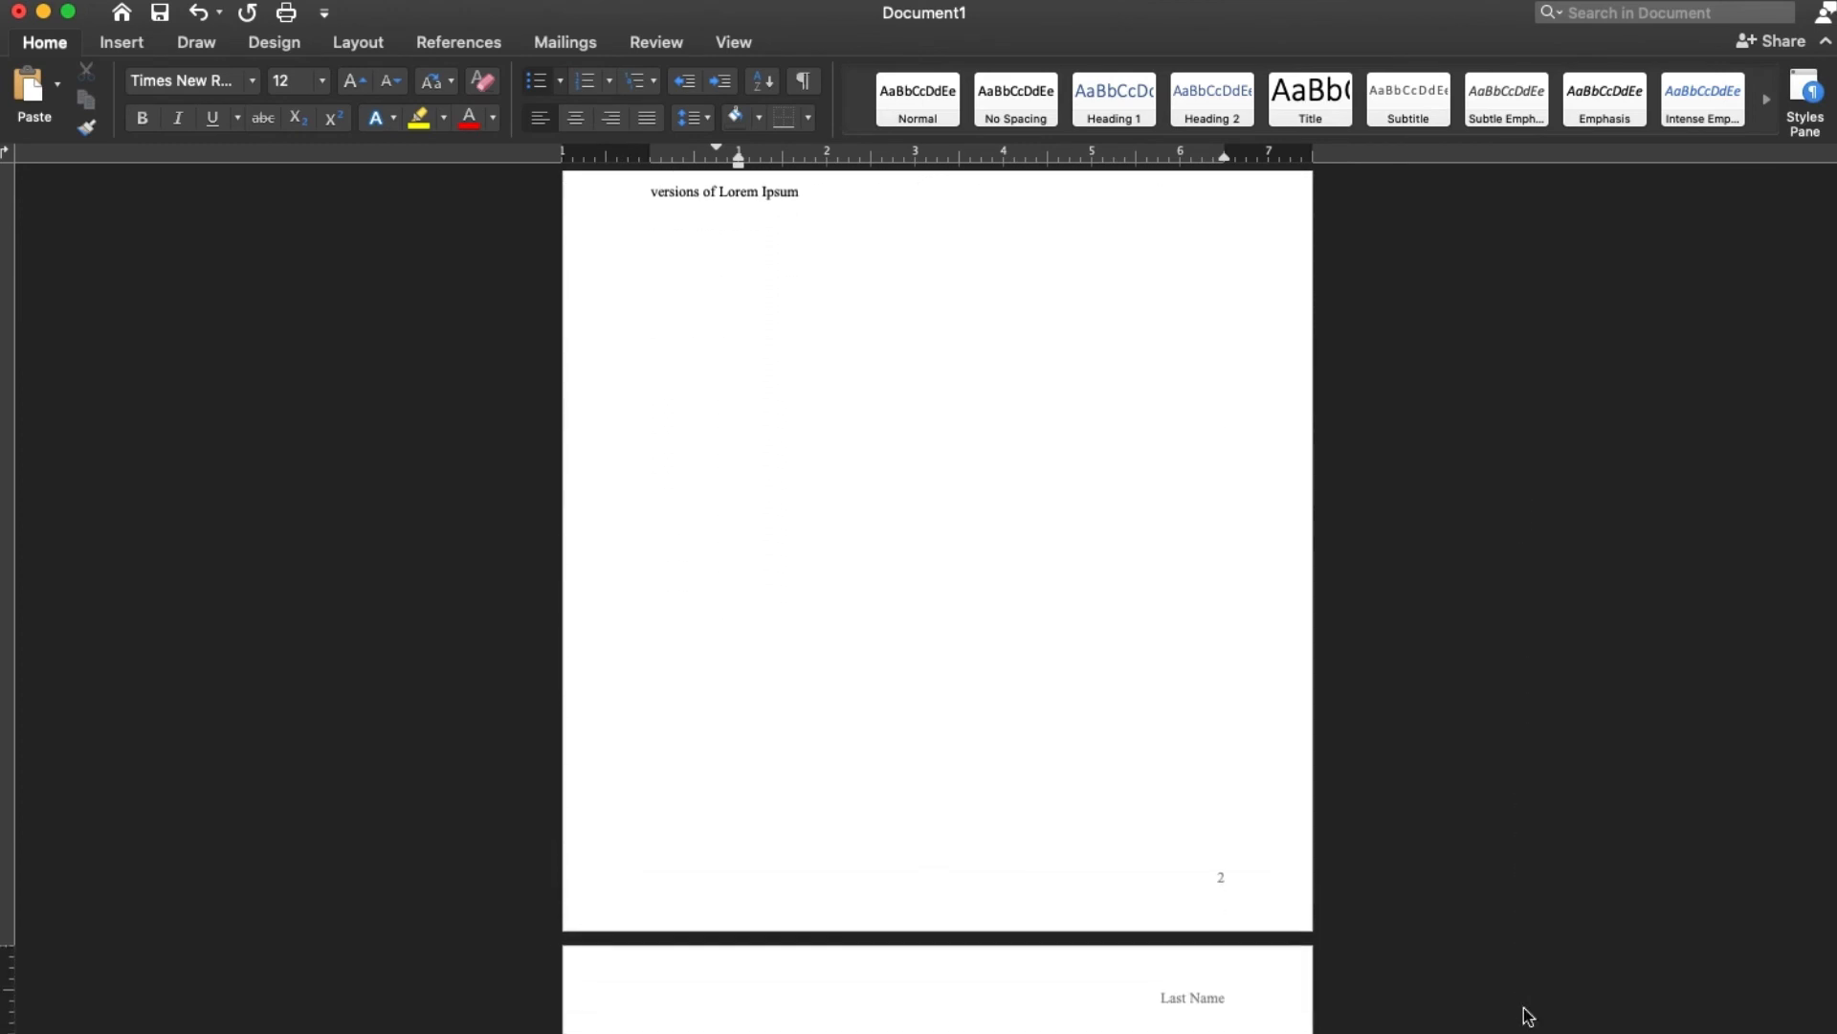
scroll(1525, 1008, "down", 7)
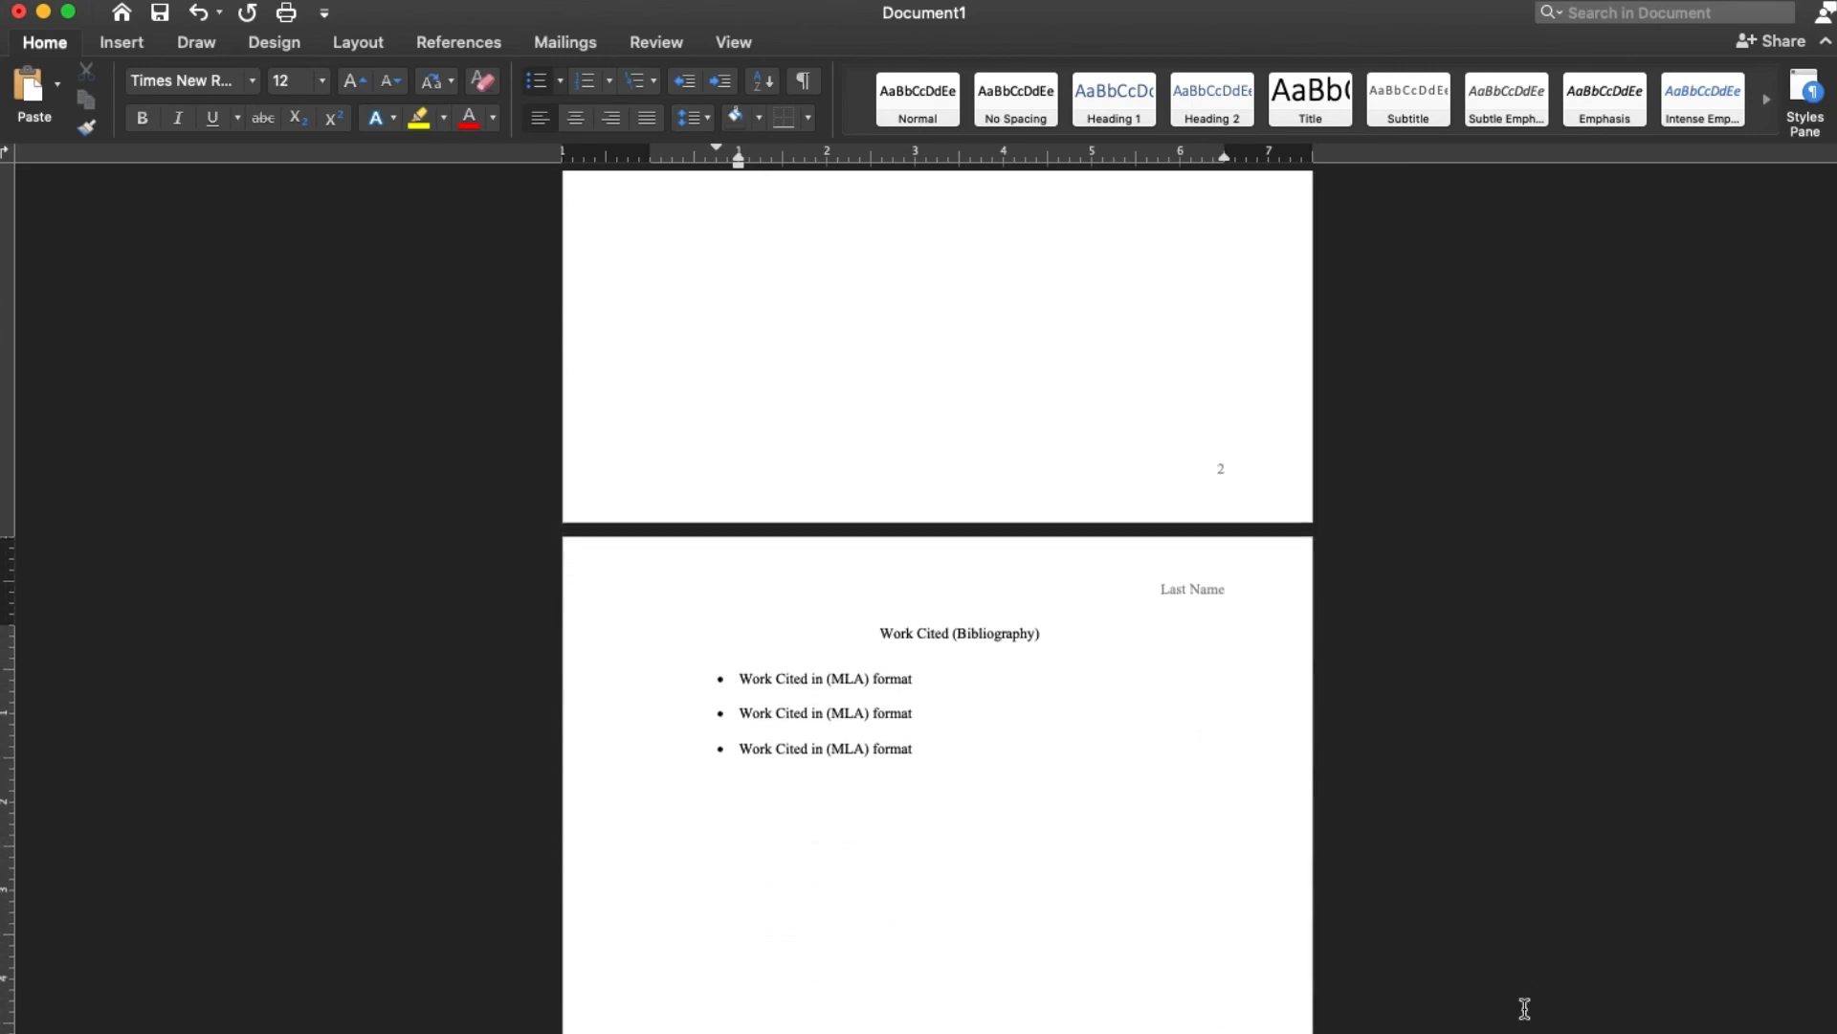
scroll(1525, 1008, "down", 3)
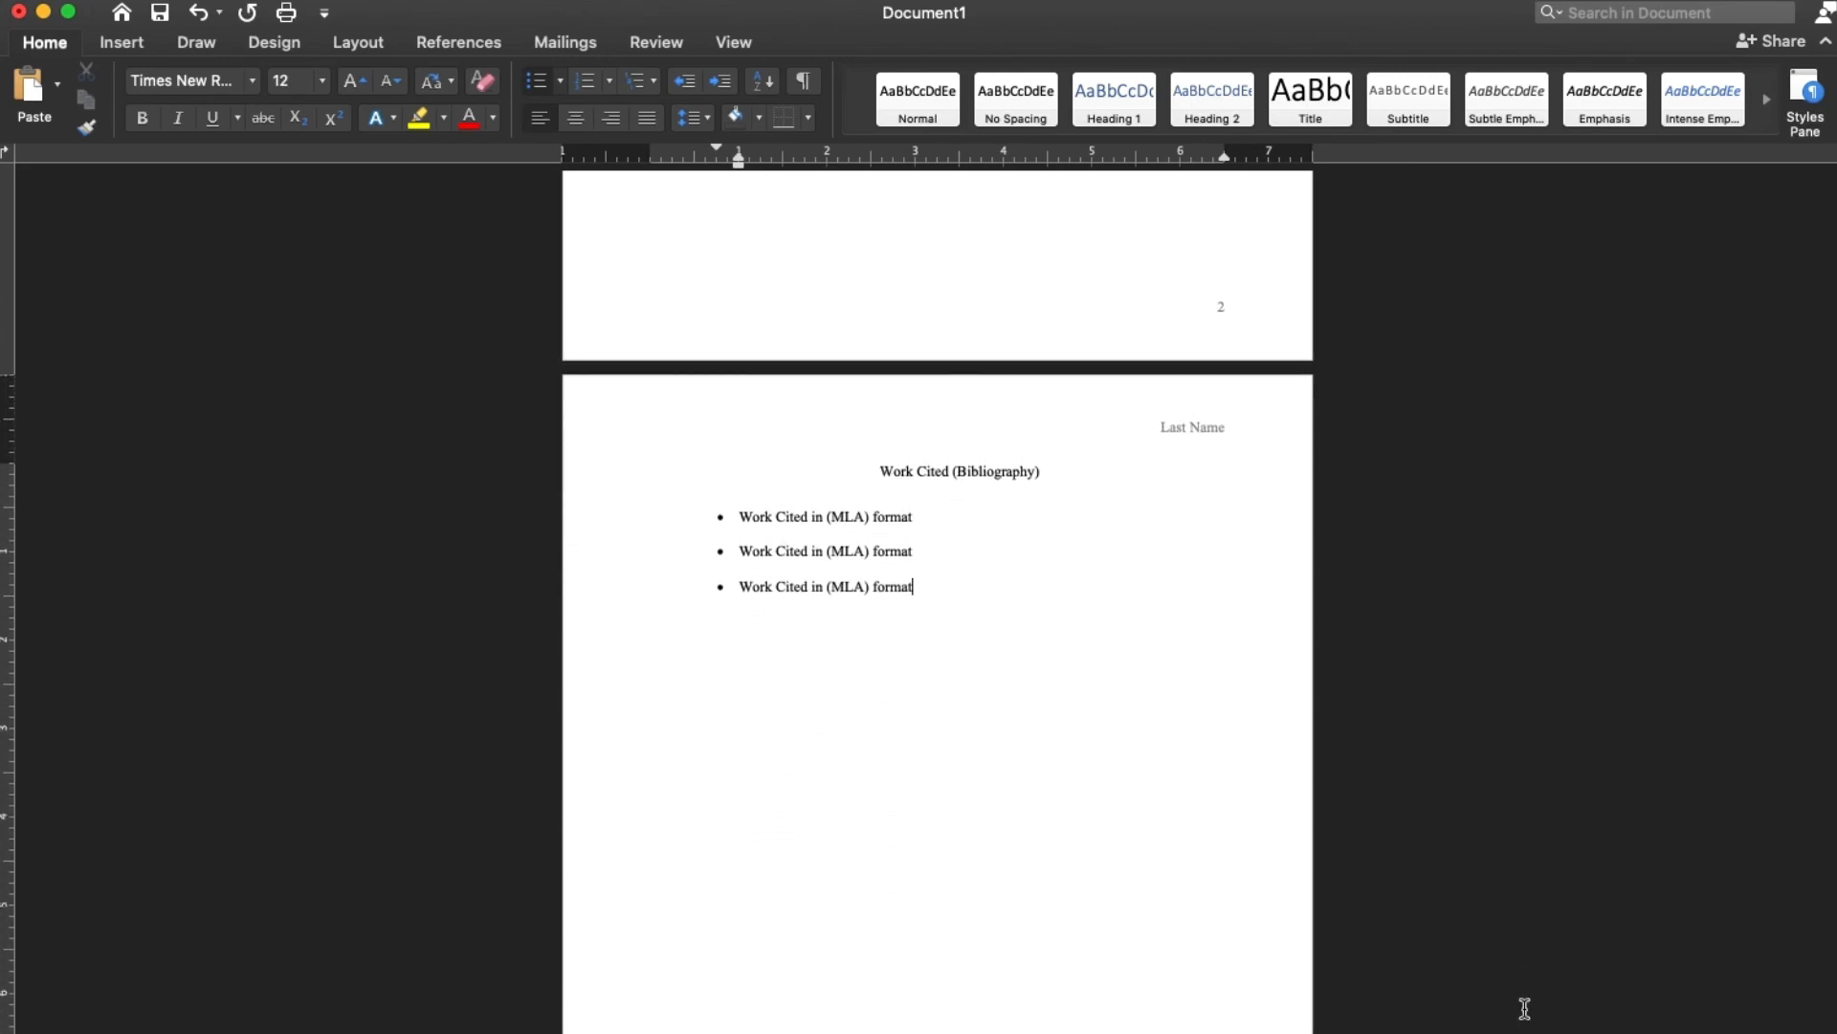
scroll(1525, 1008, "up", 20)
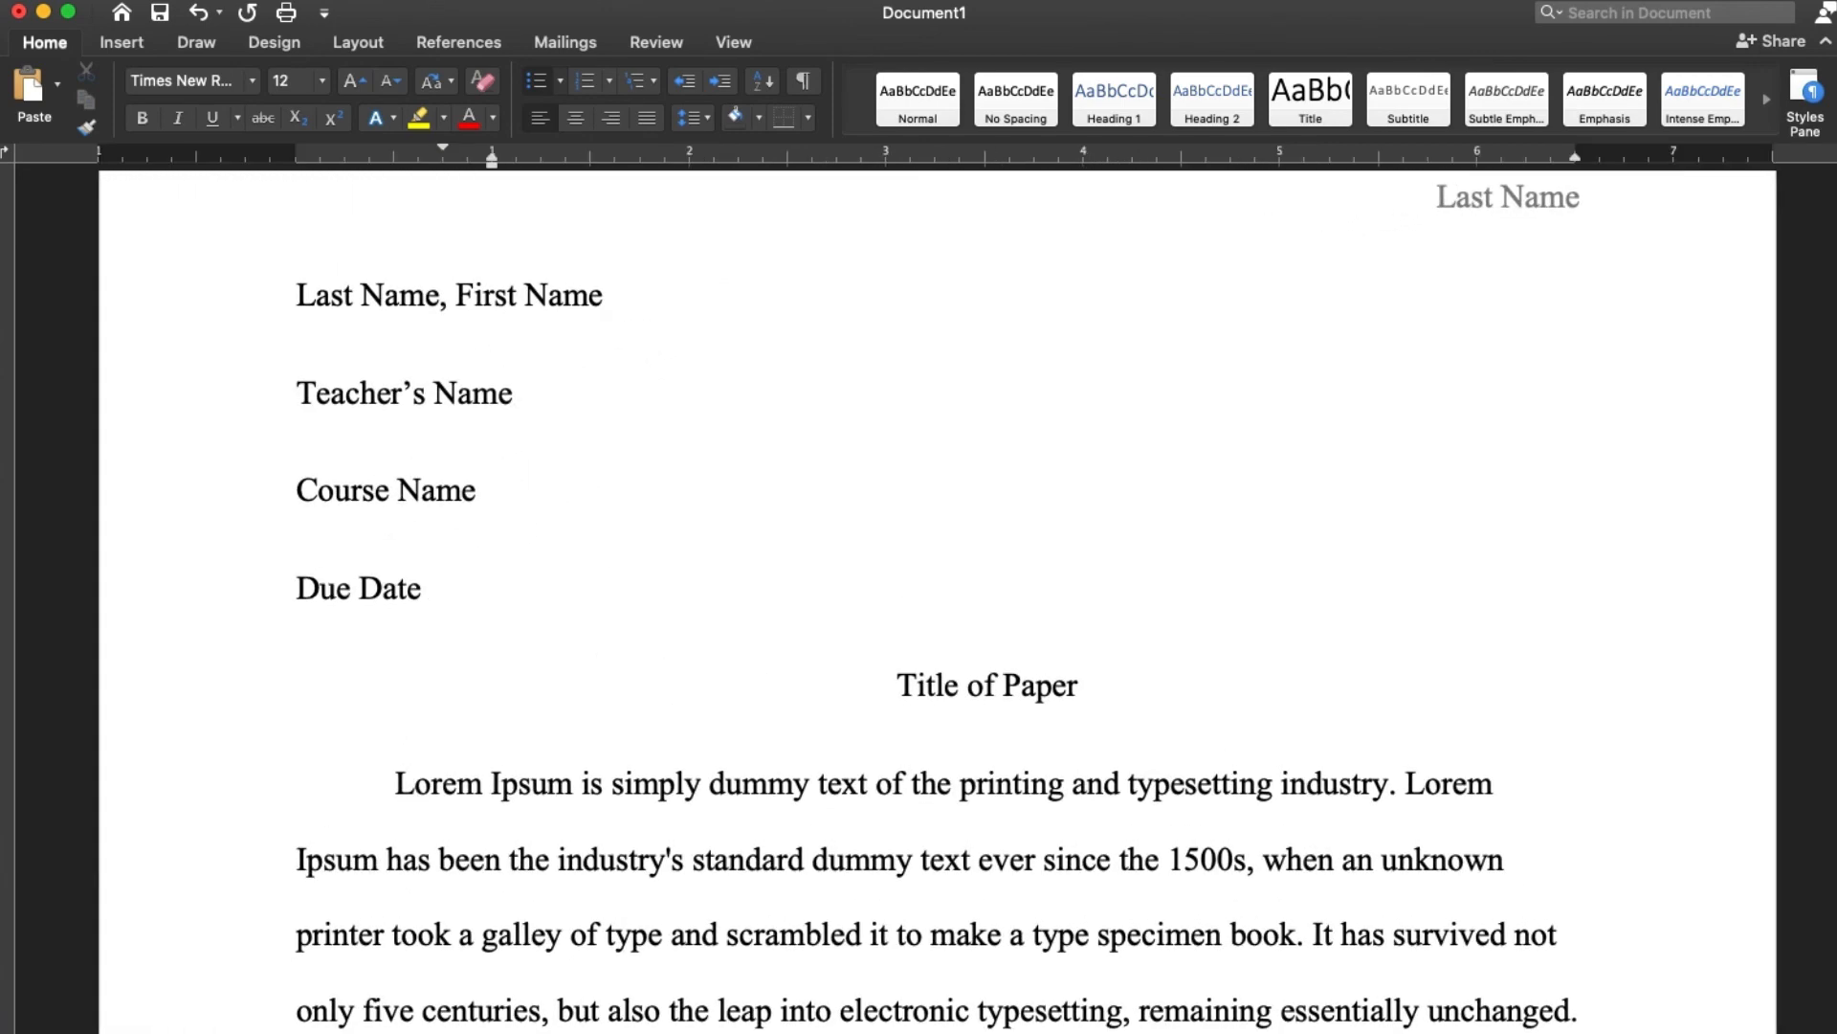
scroll(1827, 968, "up", 2)
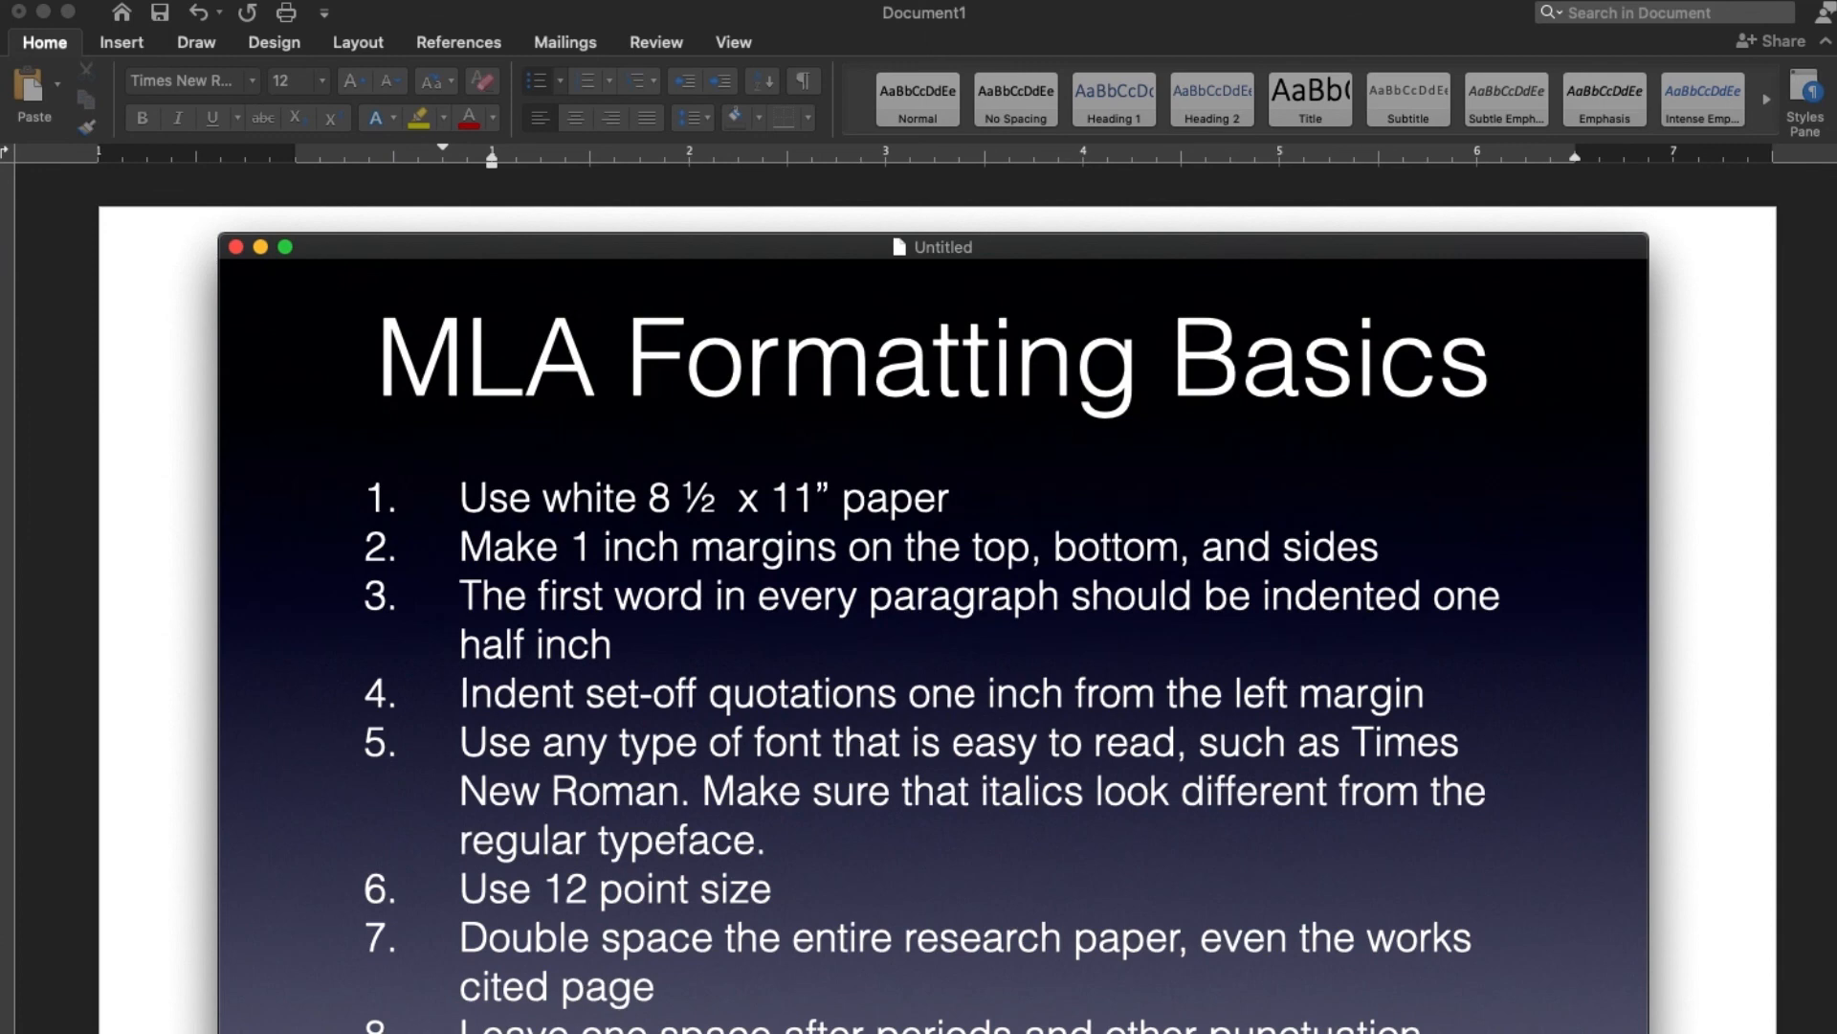
key("Escape")
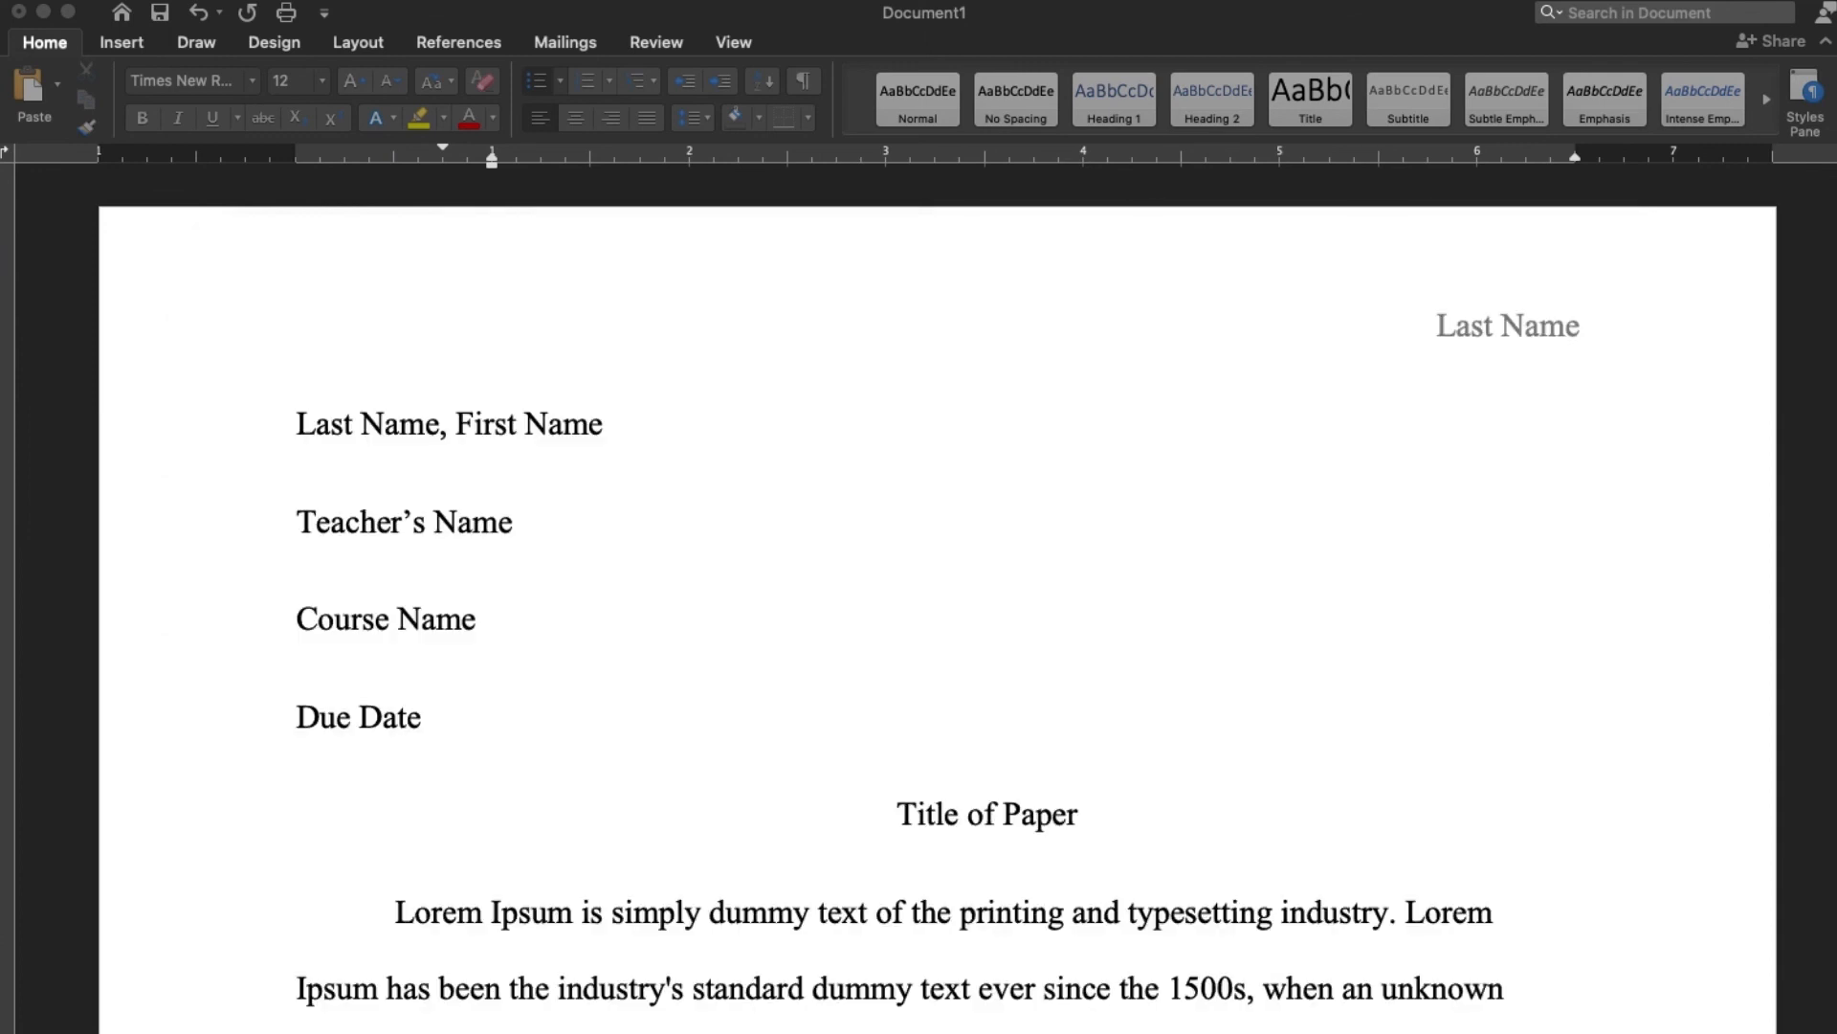